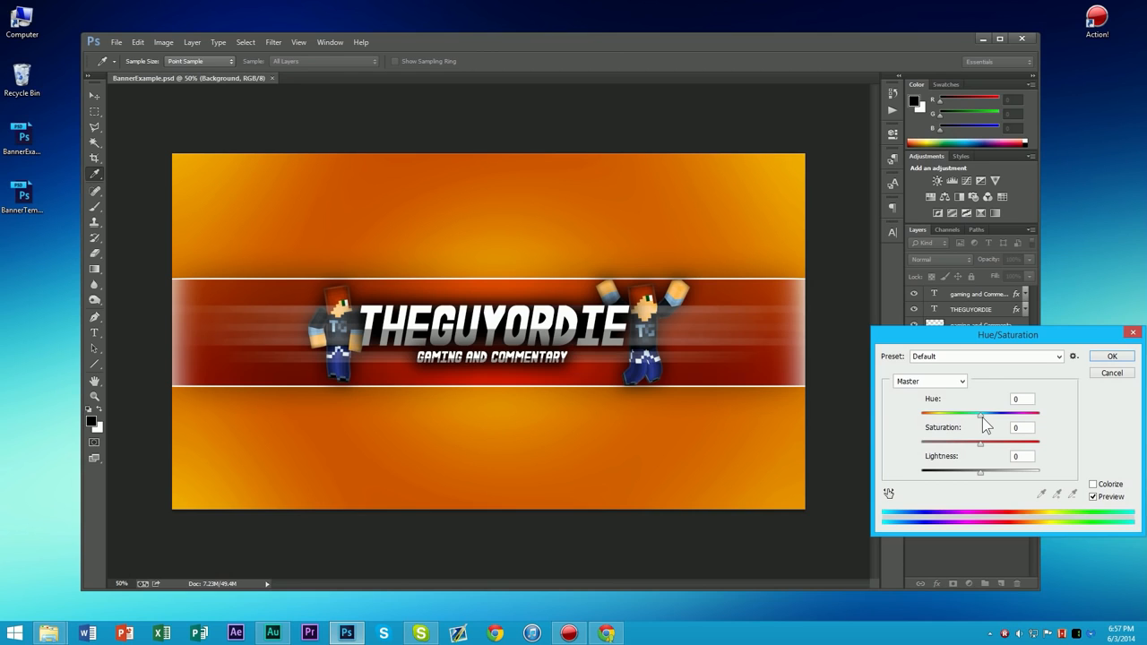
- Try shifting the hue of the example banner's background, returning the hue to 0
drag(985, 425, 1039, 414)
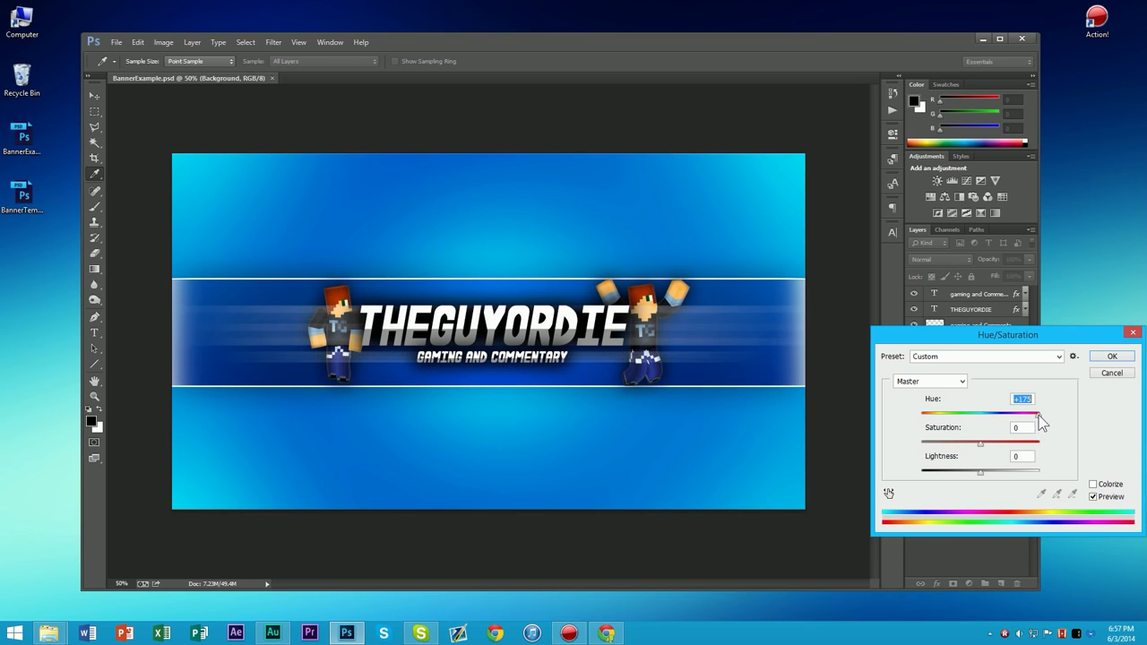
drag(1041, 423, 986, 435)
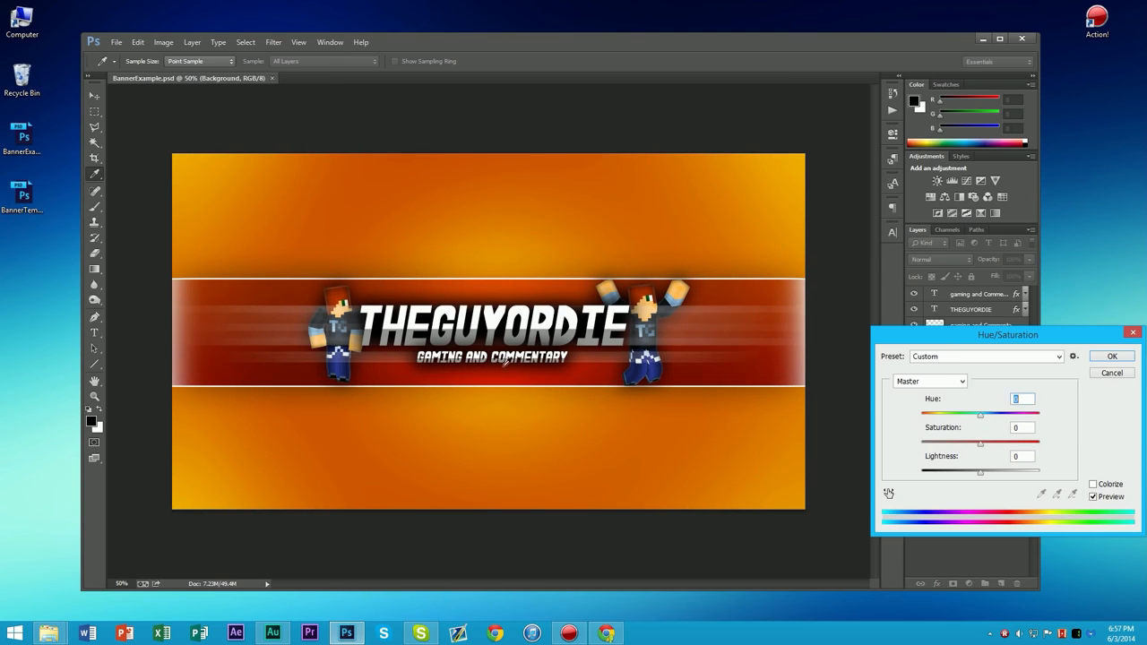
click(1112, 358)
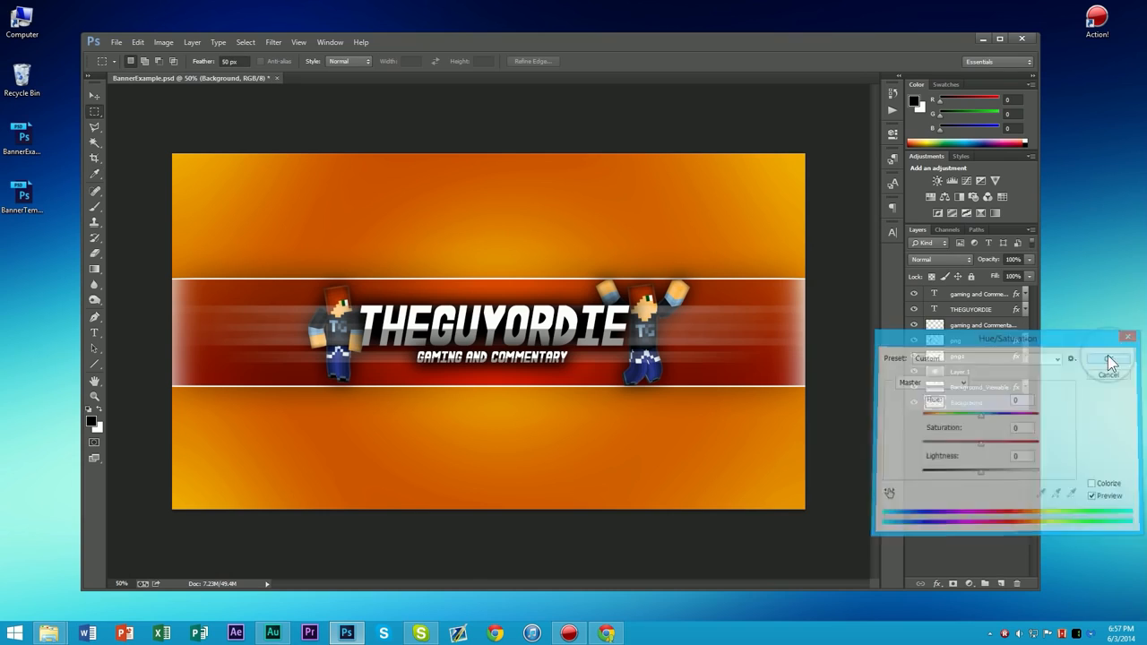
- Close BannerExample.psd without saving and open BannerTemplate.psd from the desktop
click(277, 78)
click(570, 249)
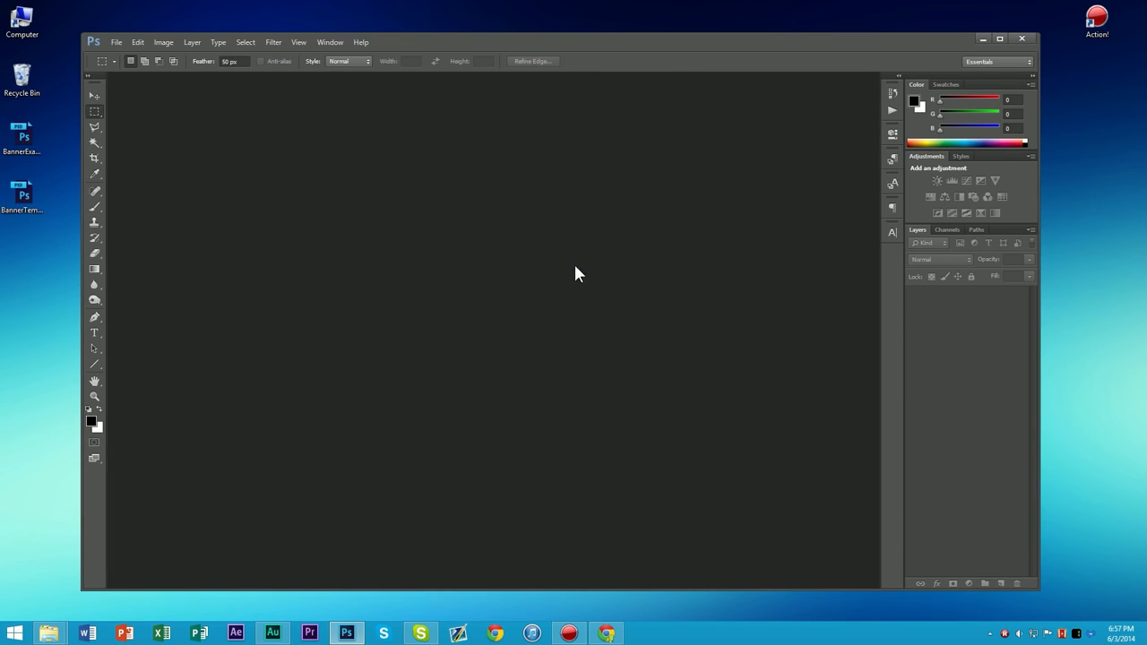
click(27, 197)
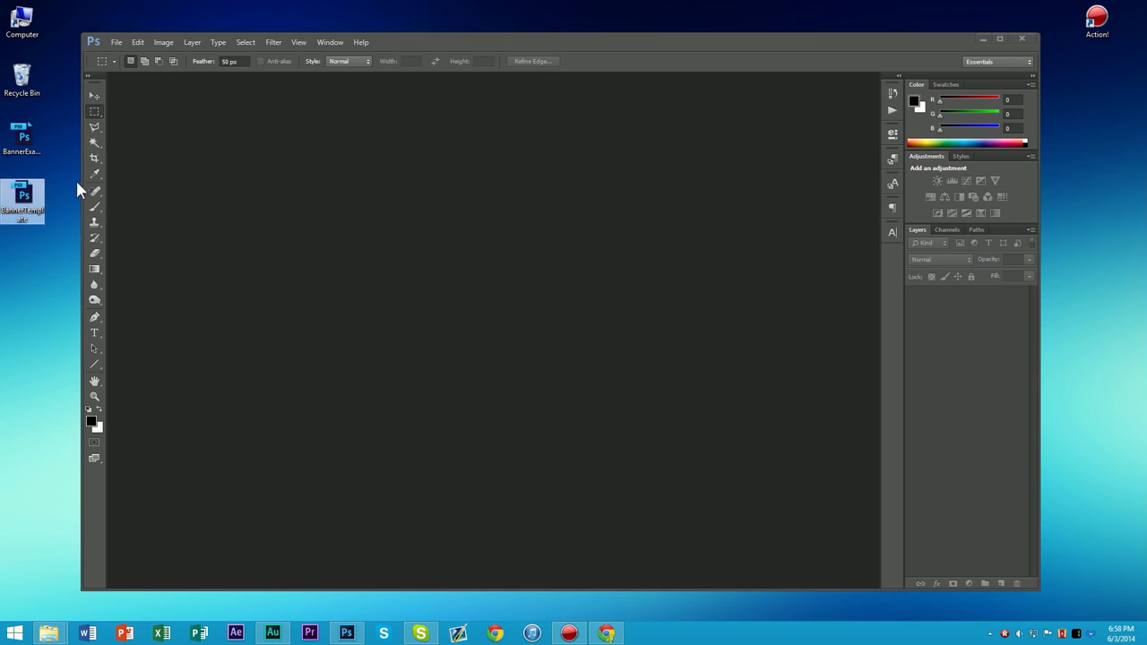
drag(21, 239, 257, 191)
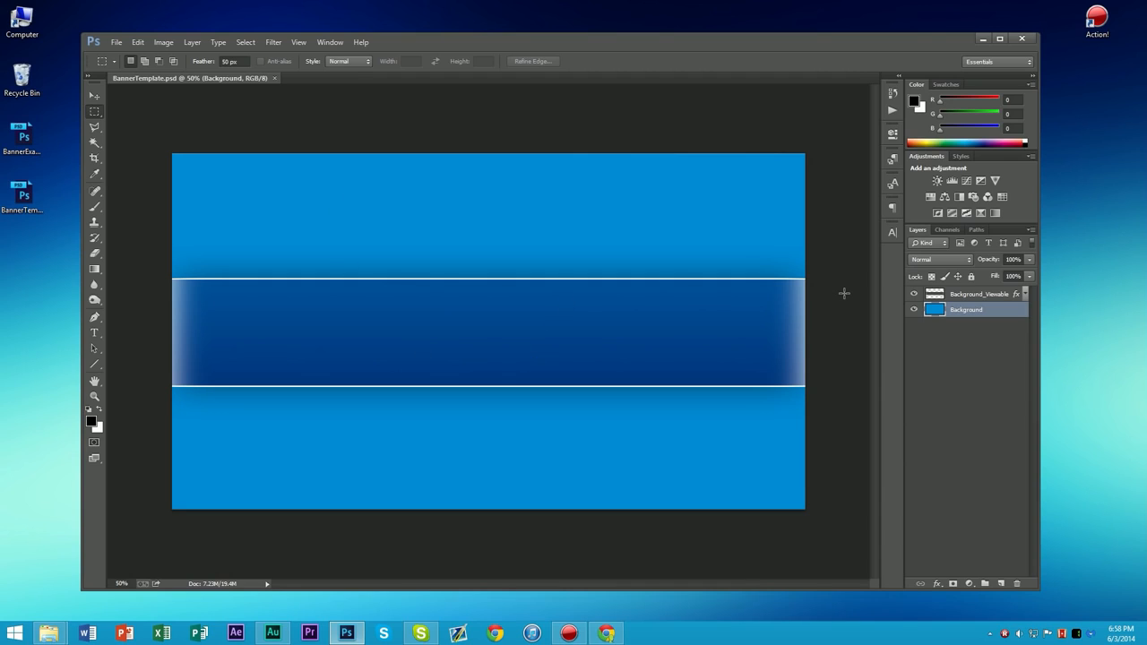
- Show the guides over the banner template
key(ctrl+semicolon)
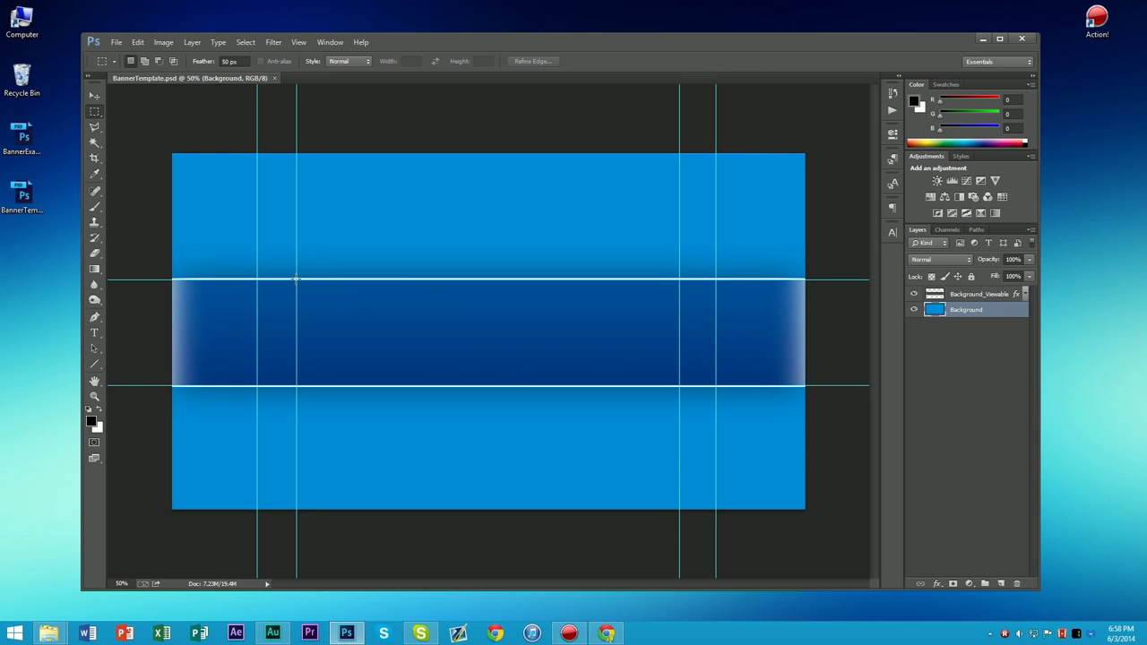
drag(291, 275, 785, 373)
click(763, 370)
drag(779, 299, 749, 368)
drag(766, 187, 587, 243)
click(754, 181)
drag(753, 181, 224, 240)
click(224, 242)
drag(295, 279, 680, 383)
click(484, 289)
drag(771, 220, 761, 318)
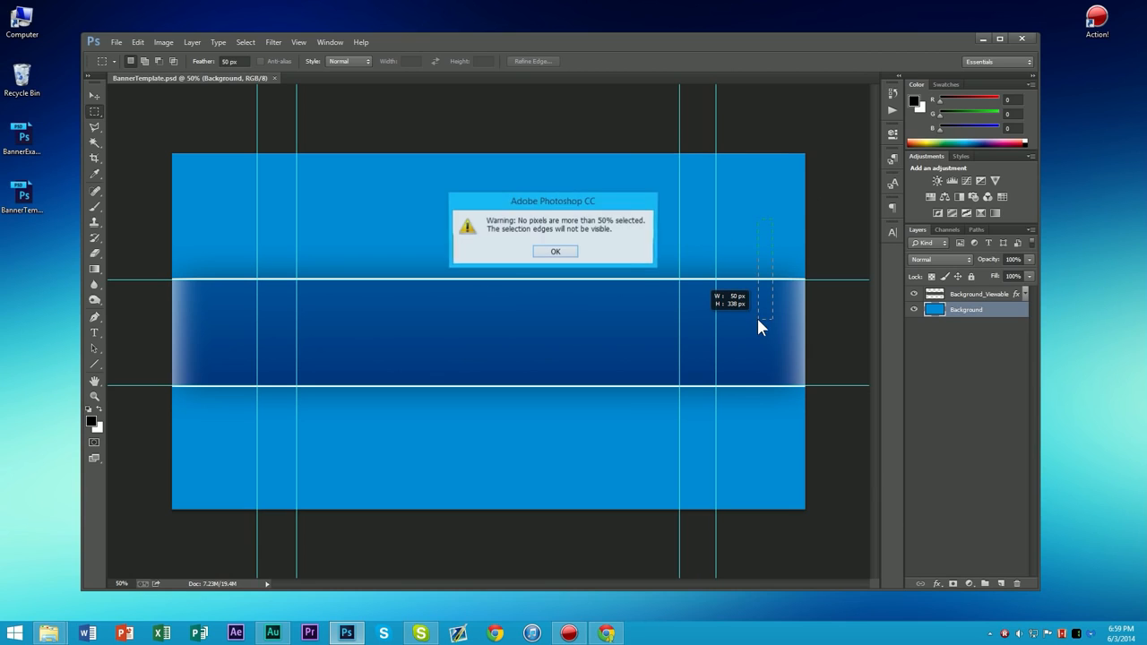
click(571, 252)
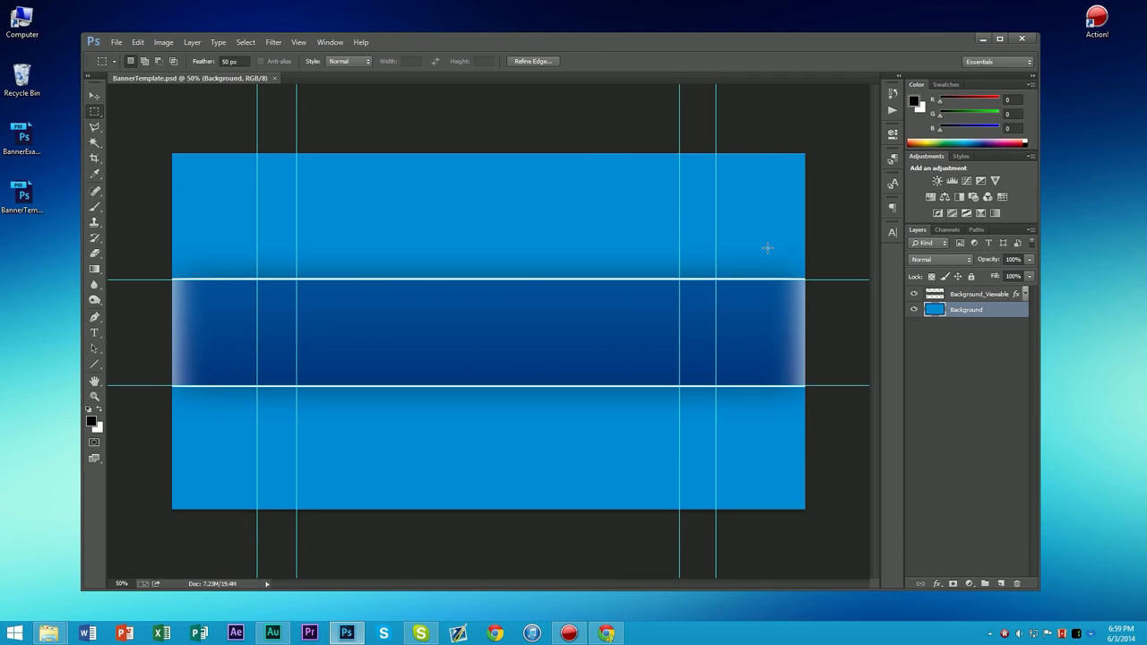
drag(548, 190, 781, 257)
click(596, 194)
drag(237, 189, 441, 223)
click(535, 235)
- Recolour the Background layer orange by setting its hue to -168 with Hue/Saturation
click(966, 296)
click(967, 313)
key(ctrl+u)
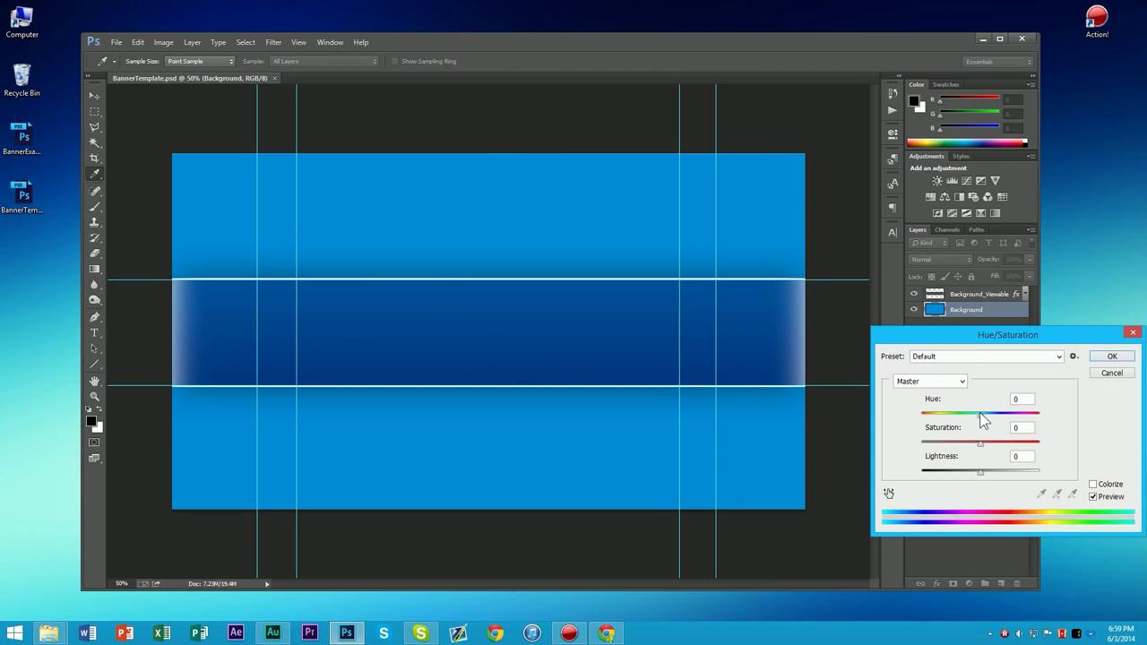
drag(979, 412, 926, 438)
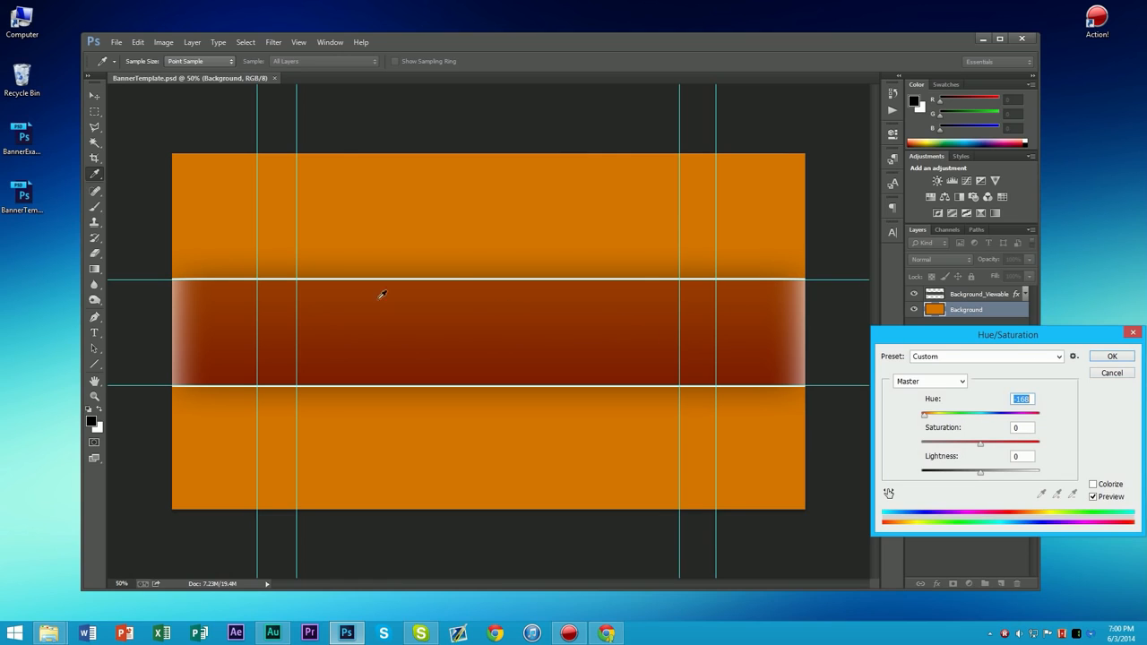
click(1113, 358)
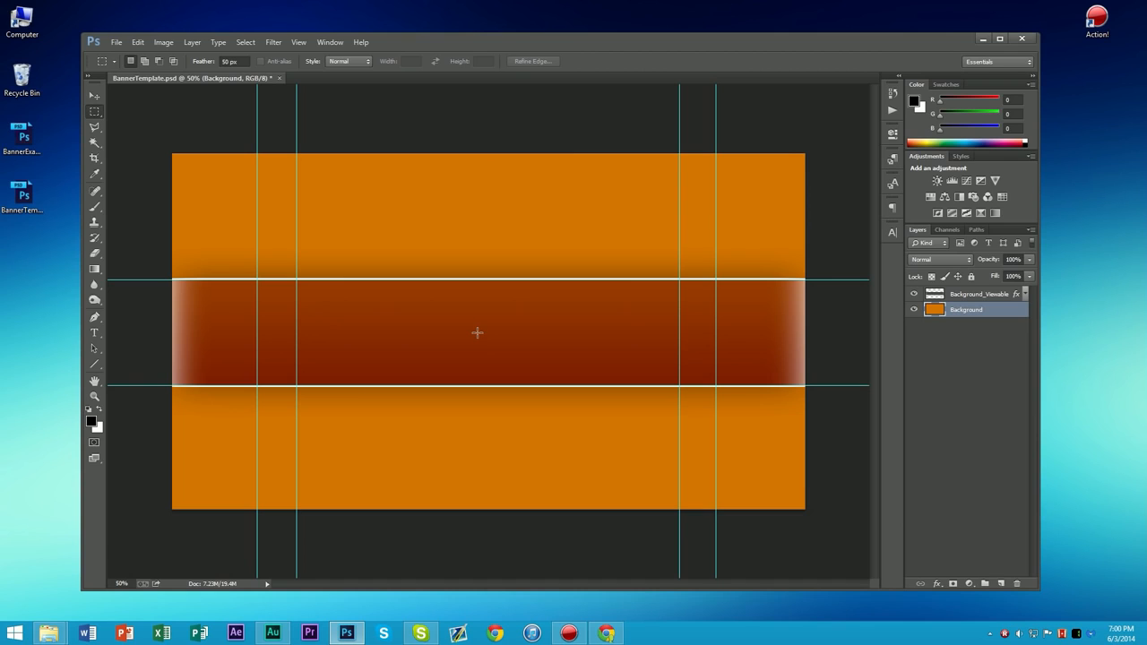
- Add the title text "THEGUYORDIE" inside the banner's central strip
scroll(477, 333, up, 1)
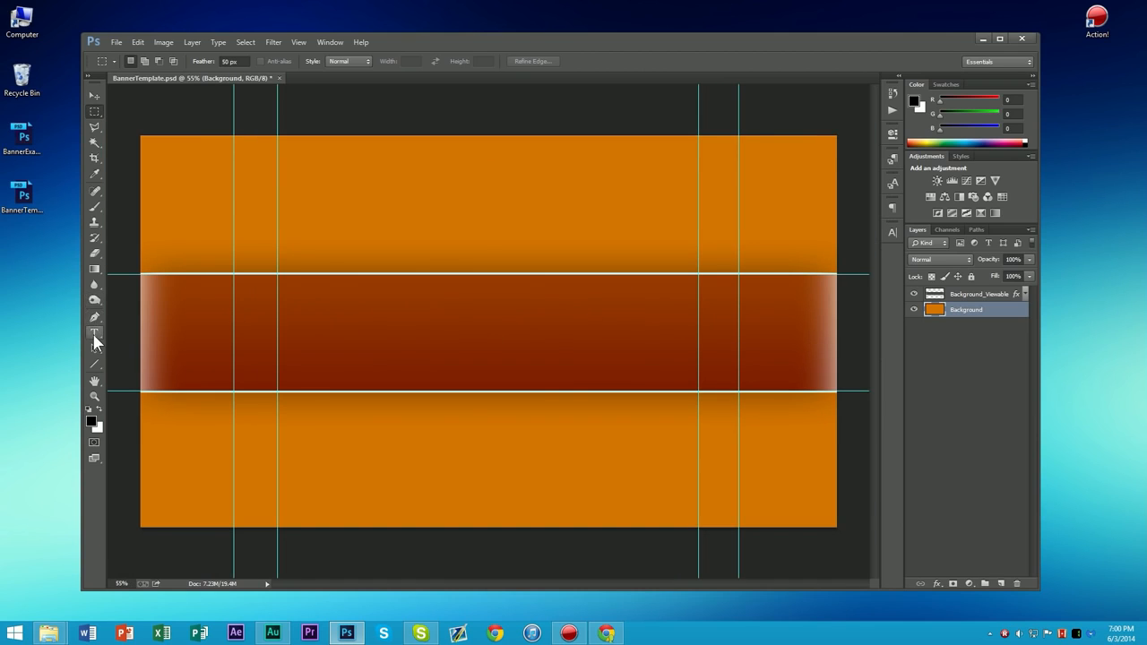
click(95, 337)
click(320, 337)
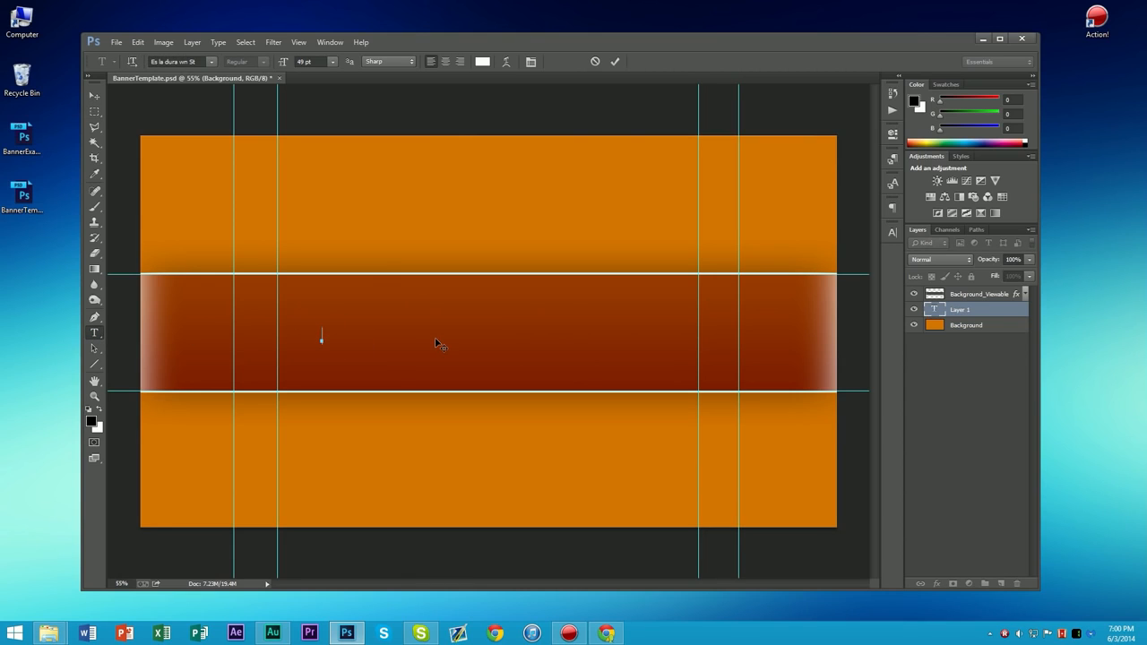
text(THEGUYORDIE)
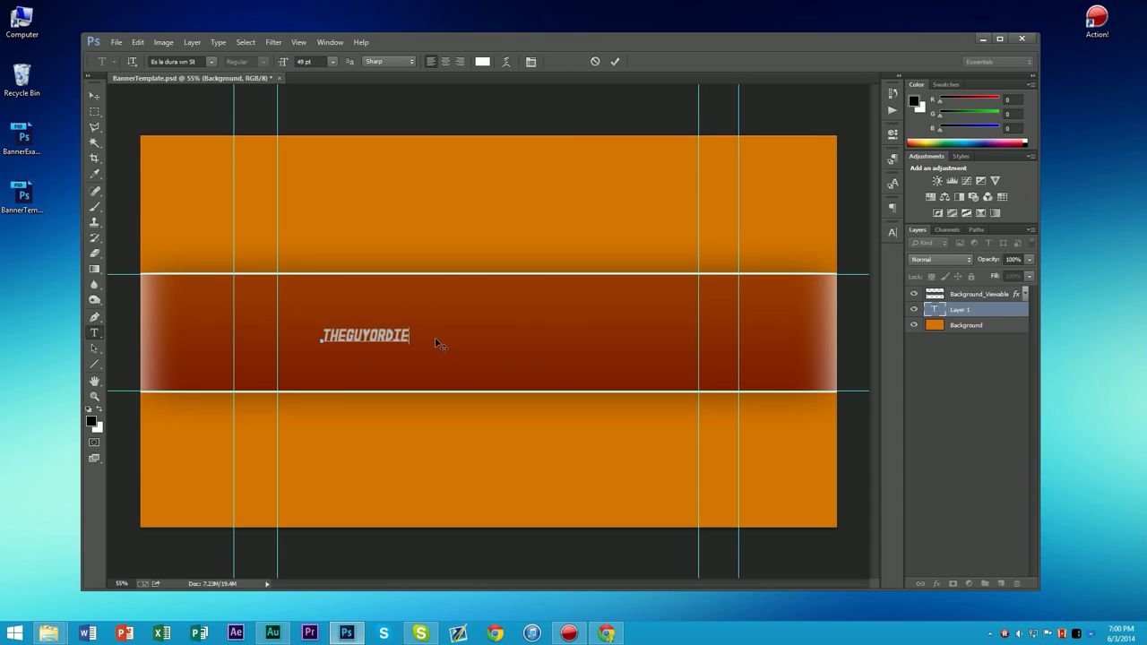
- Set the font size of the whole THEGUYORDIE title to 170 pt
key(ctrl+a)
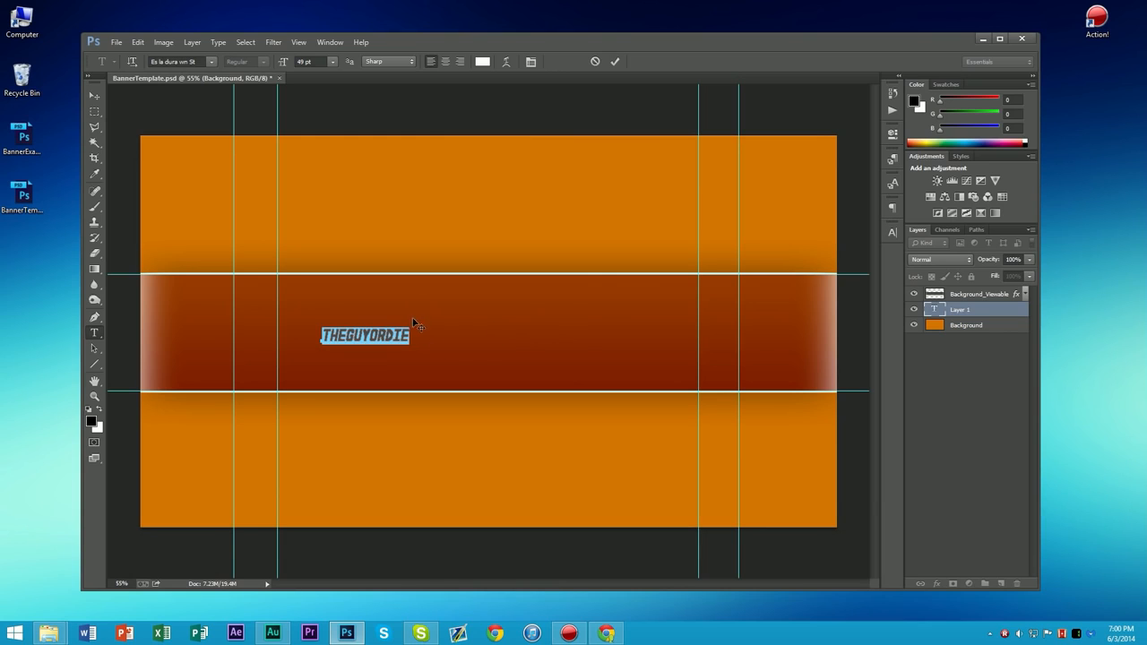
click(347, 336)
drag(322, 337, 469, 336)
click(331, 62)
click(334, 62)
drag(284, 66, 359, 63)
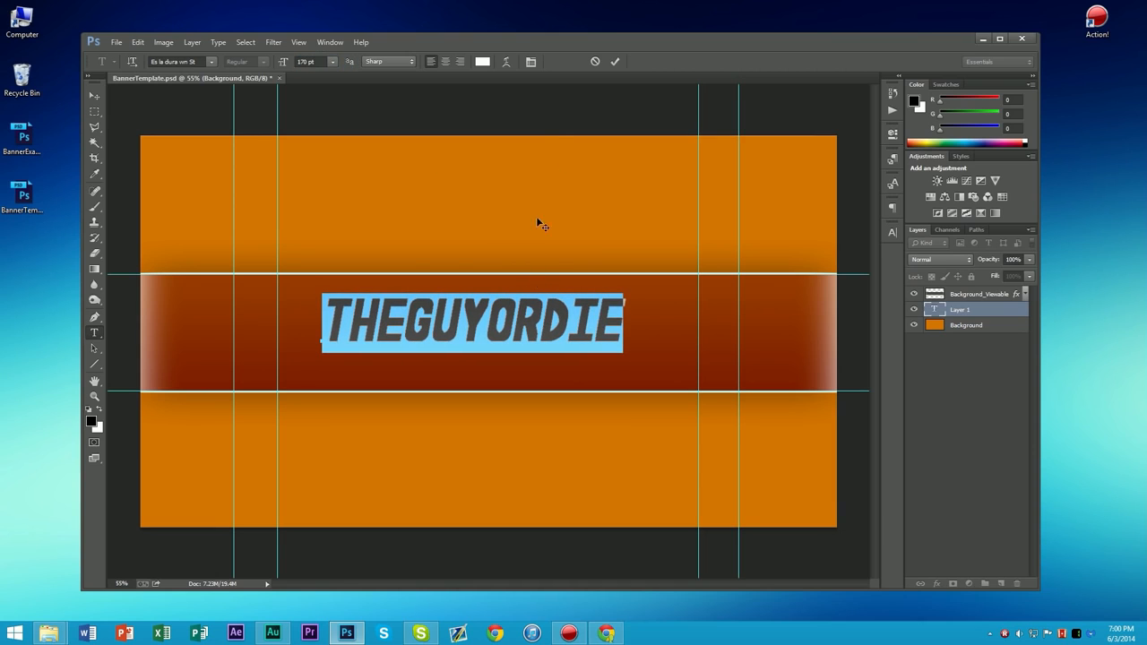
- Centre the title horizontally, slightly above the middle of the central strip, and commit the text
drag(488, 244, 501, 224)
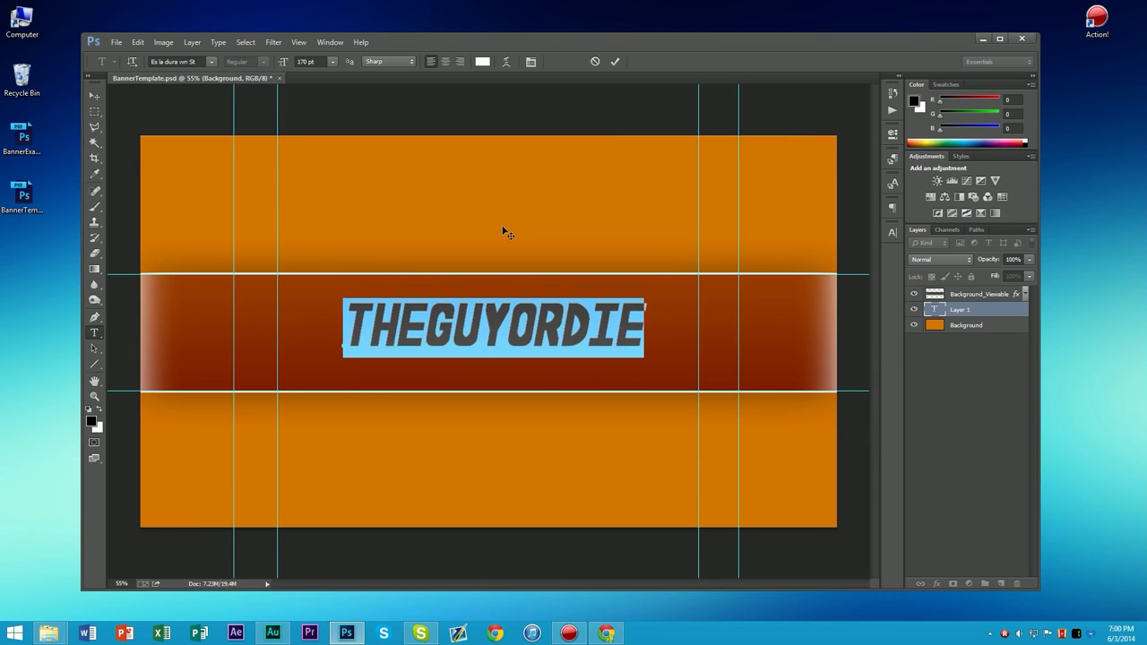
drag(503, 228, 503, 225)
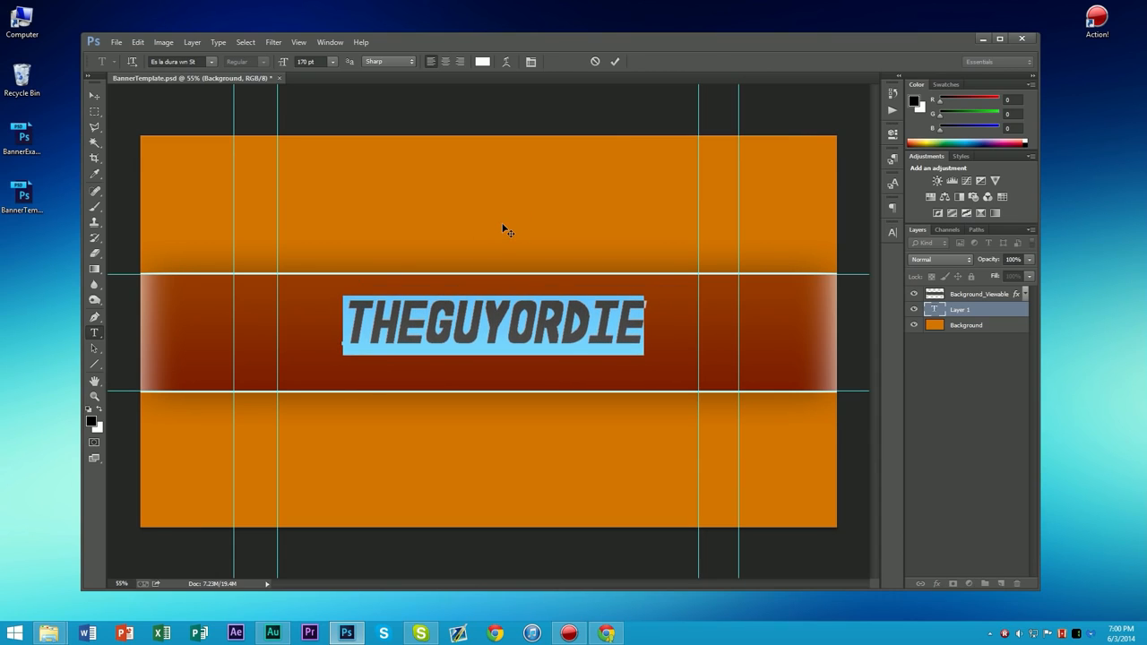
click(615, 61)
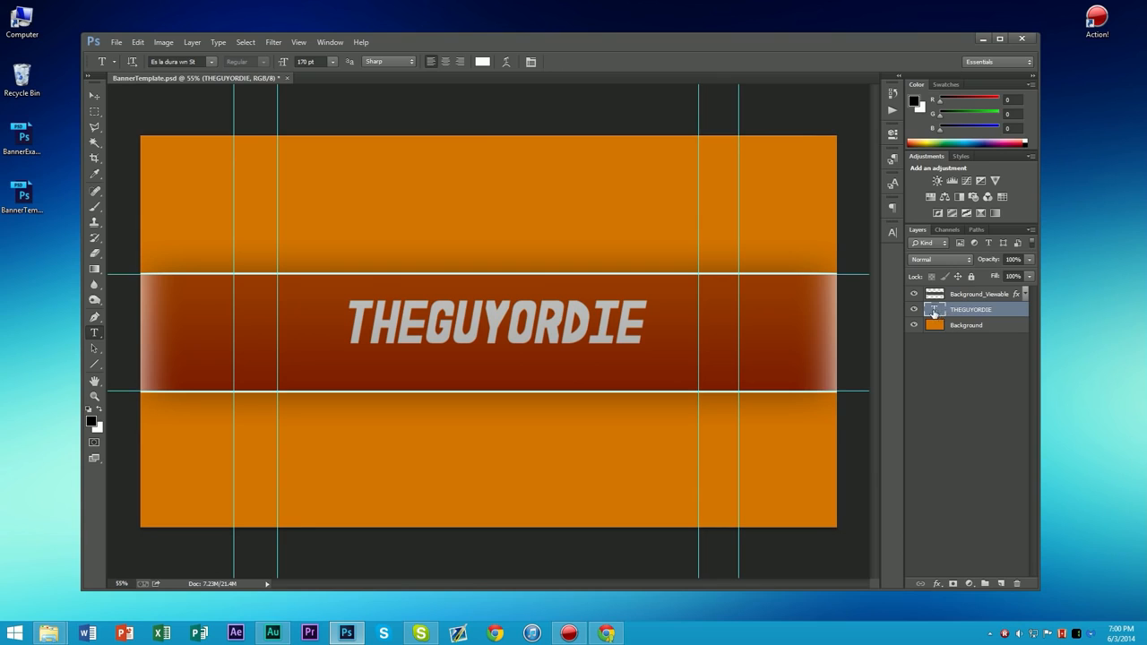
- Move the THEGUYORDIE layer above Background_Viewable and deselect all layers
mouse_move(943, 313)
mouse_down()
mouse_move(939, 298)
mouse_move(950, 301)
mouse_up()
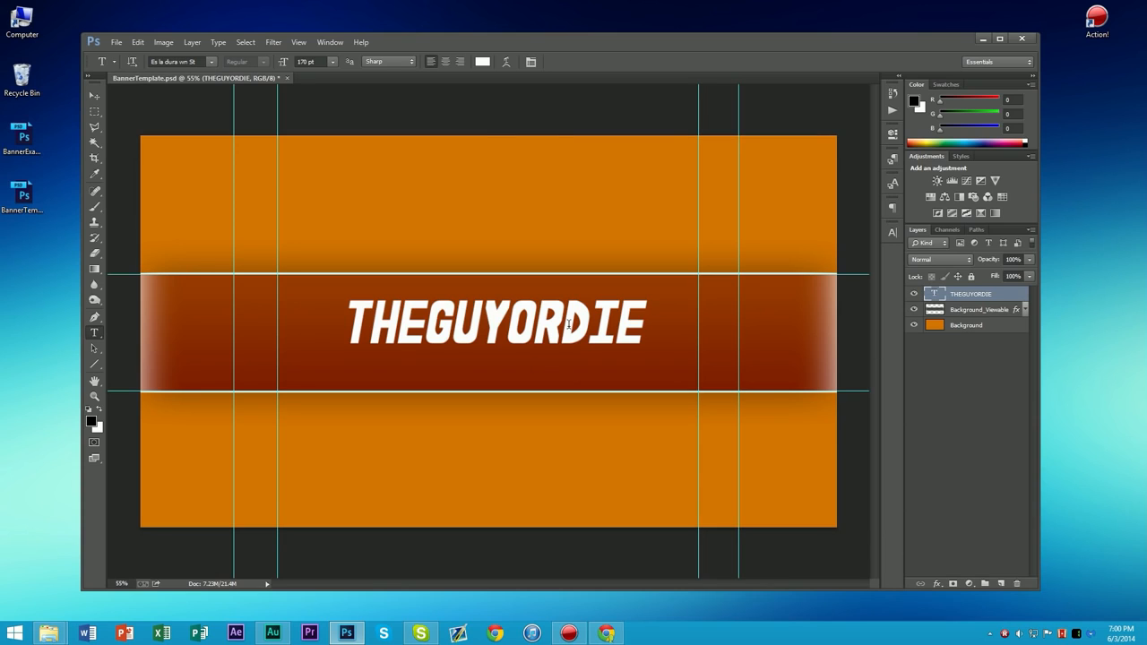
mouse_move(993, 294)
mouse_down()
mouse_move(977, 318)
mouse_move(975, 297)
mouse_up()
click(964, 379)
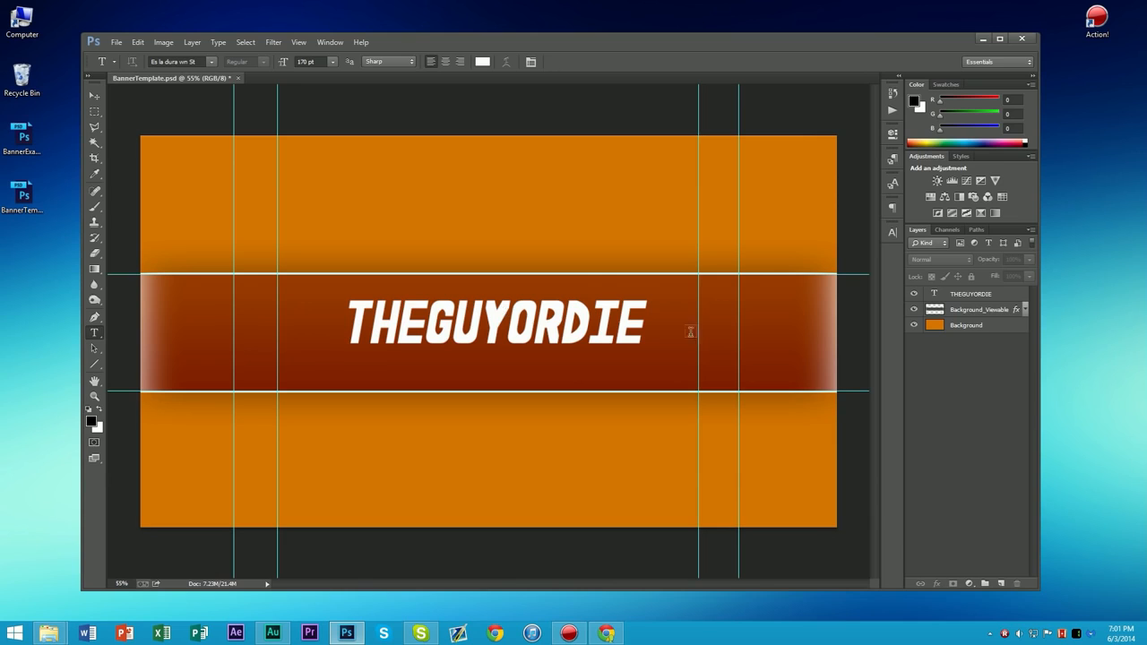
- Add the tagline "Gameplay and Commentary" as a new text layer below the title
click(371, 375)
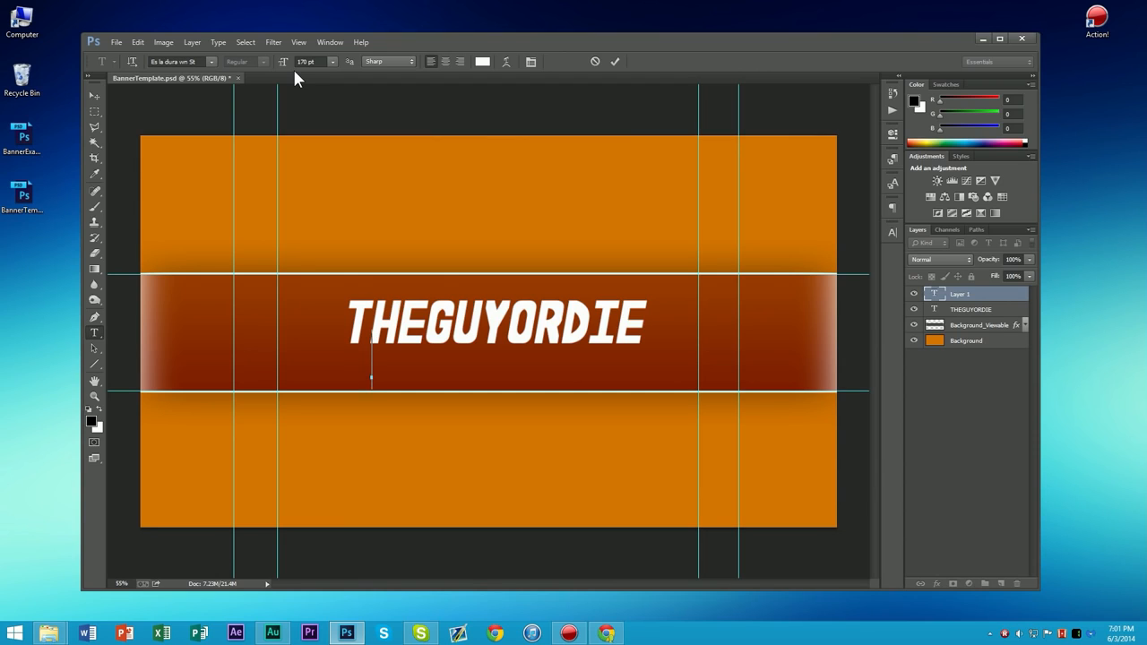
text(GAME)
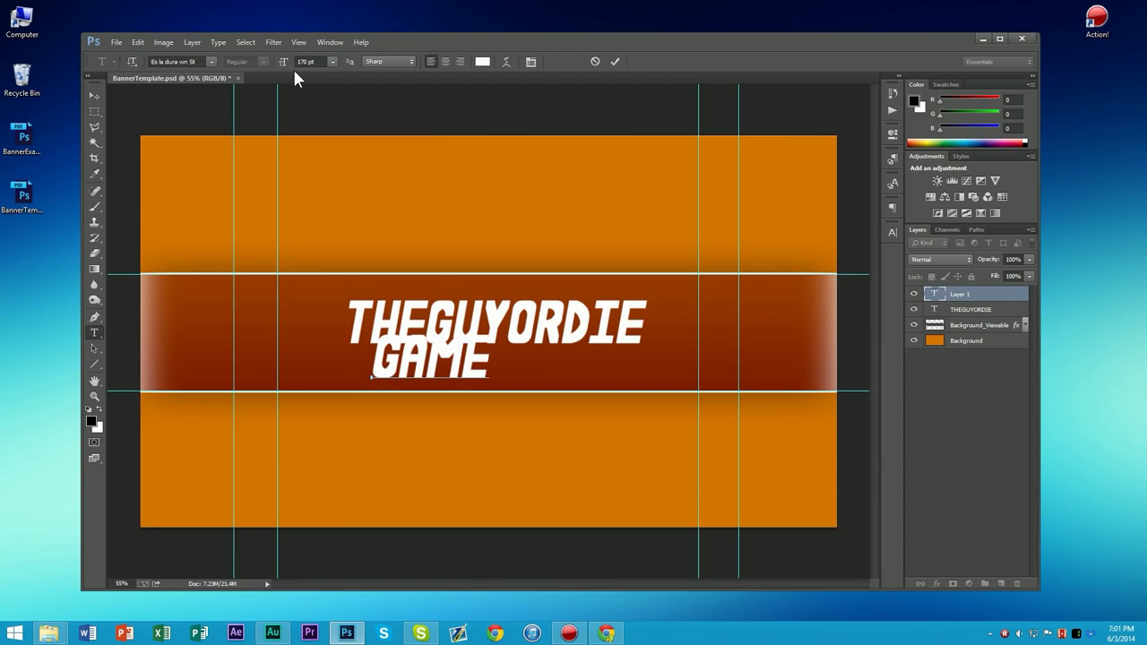
text(PLAY AND COMM)
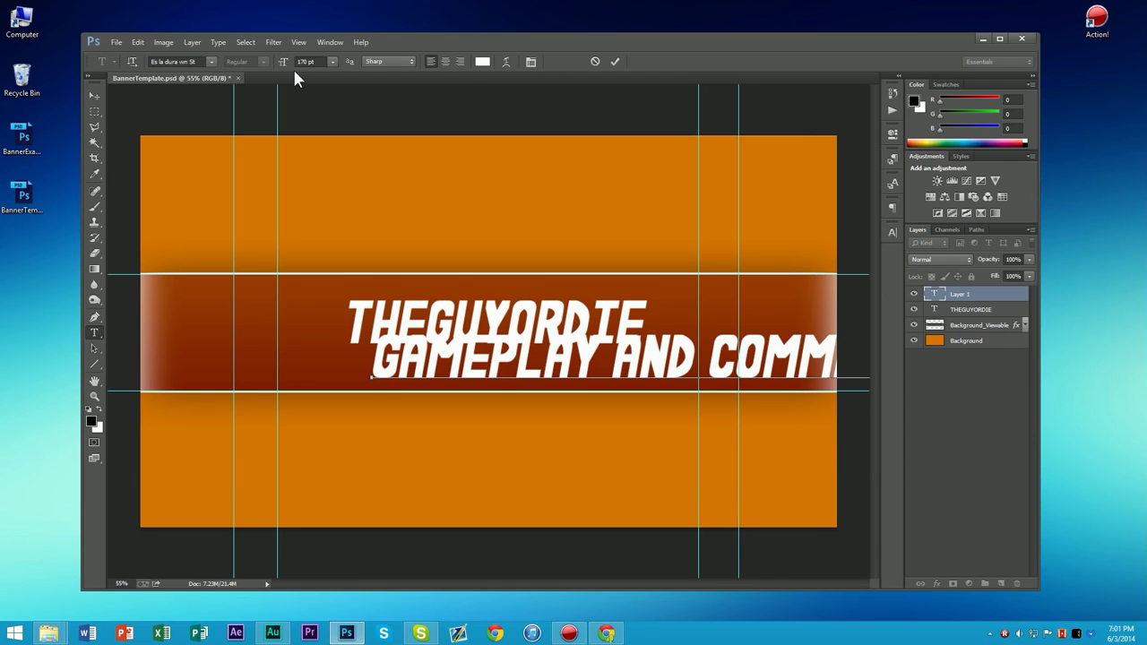
- Reduce the tagline's font size to 49 pt, place it centred just beneath the title, and commit the text
key(ctrl+a)
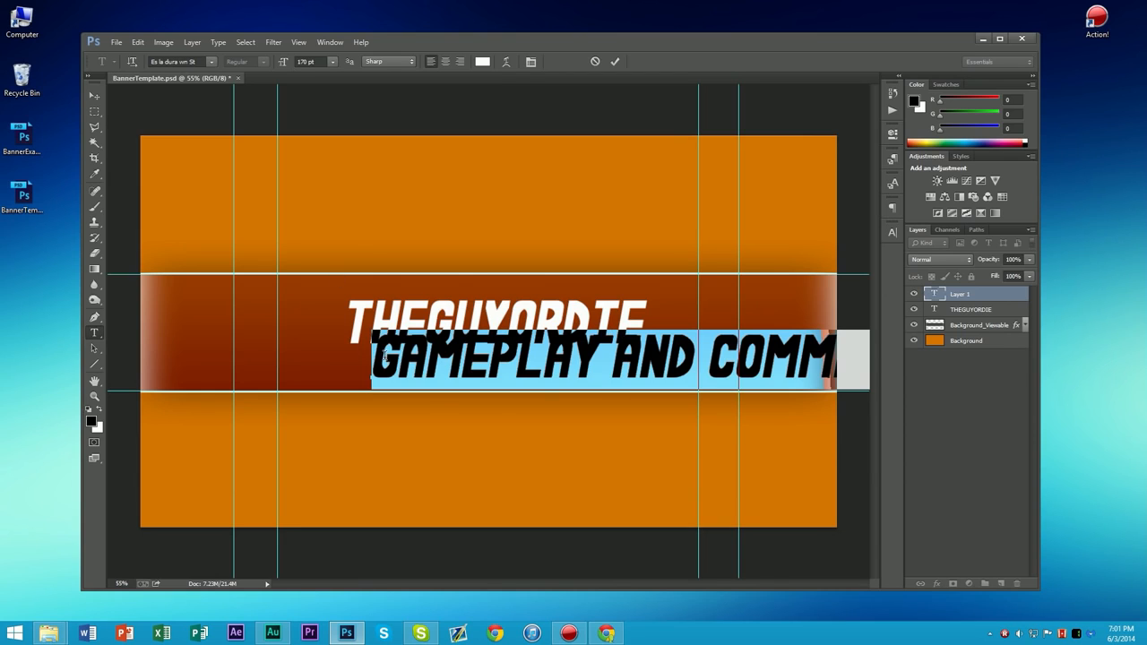
drag(286, 62, 216, 77)
drag(411, 437, 454, 431)
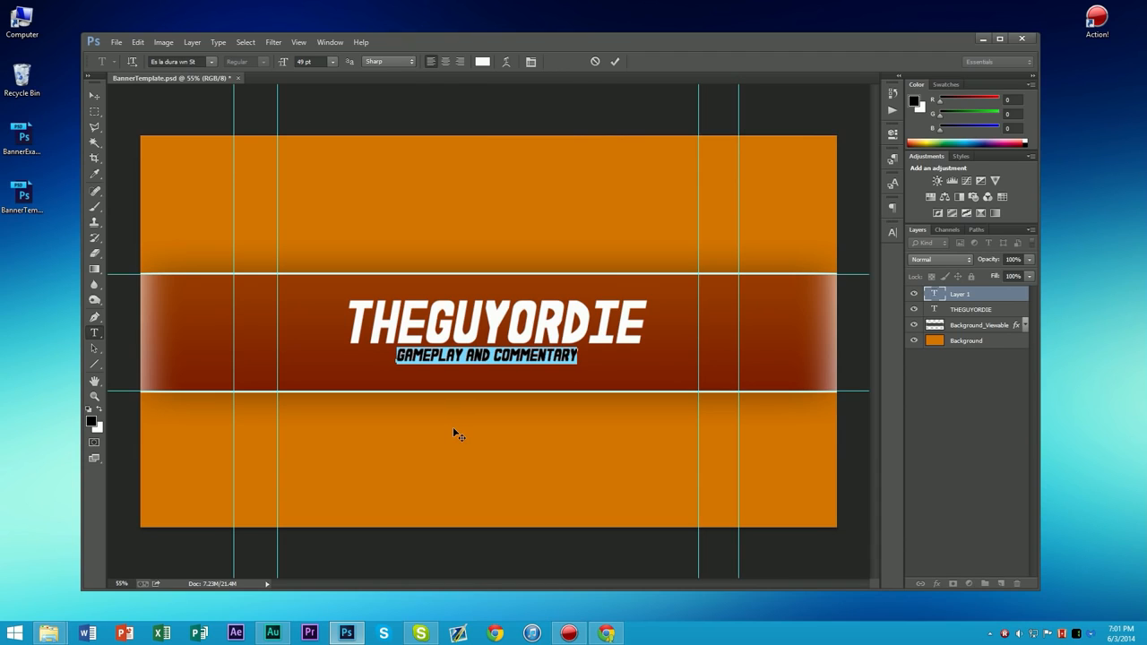
click(609, 63)
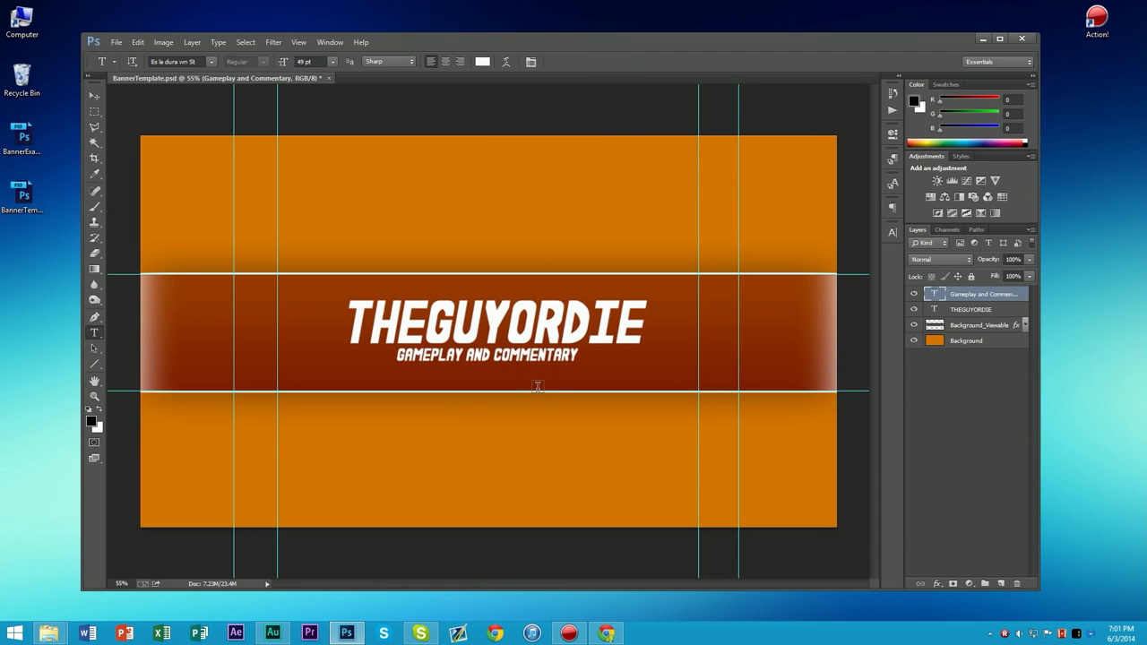
key(ctrl+t)
drag(535, 361, 603, 325)
drag(620, 375, 583, 293)
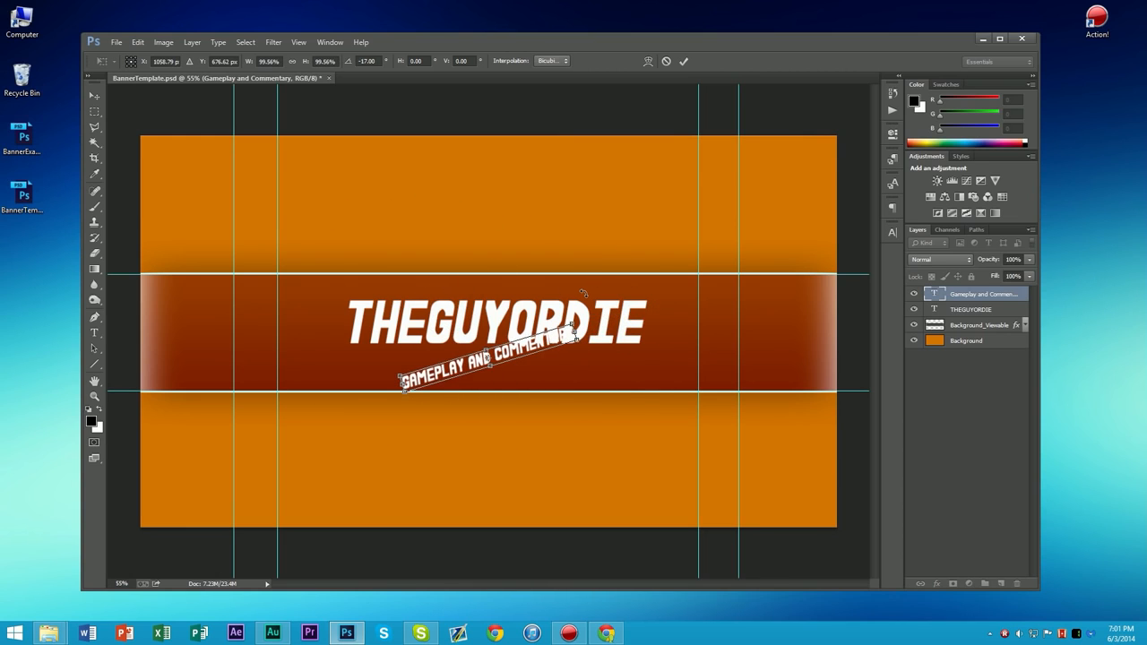
key(Escape)
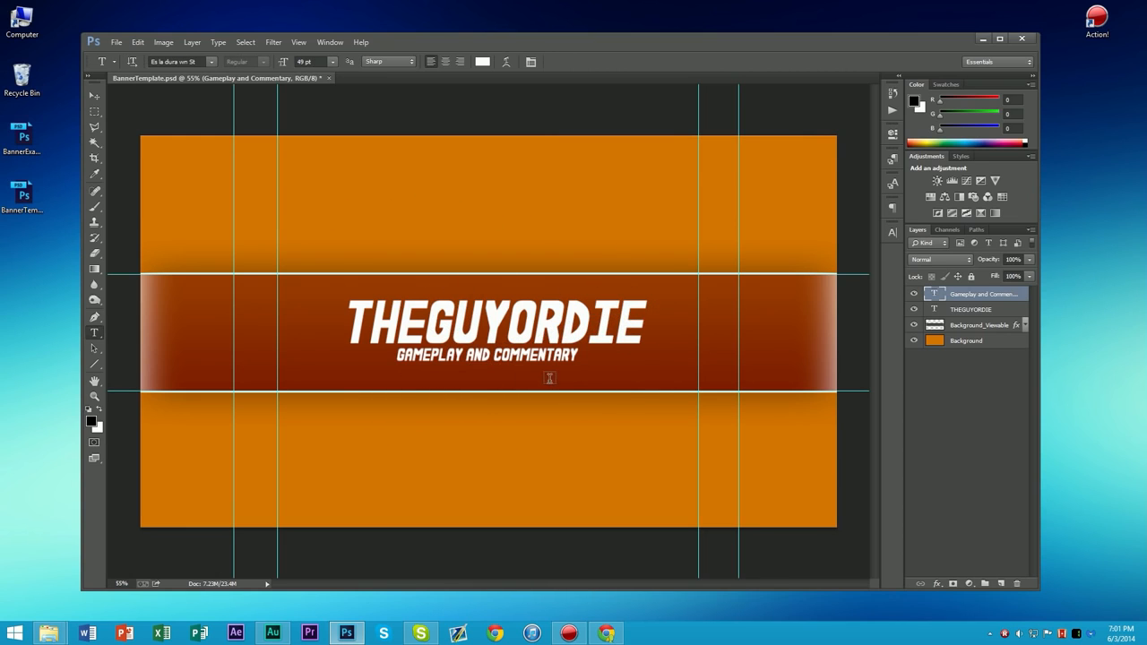
- Scale the tagline proportionally to about 113% with Free Transform, keeping it centred beneath the title
key(ctrl+t)
mouse_move(579, 349)
mouse_down()
mouse_move(598, 341)
mouse_move(568, 360)
mouse_up()
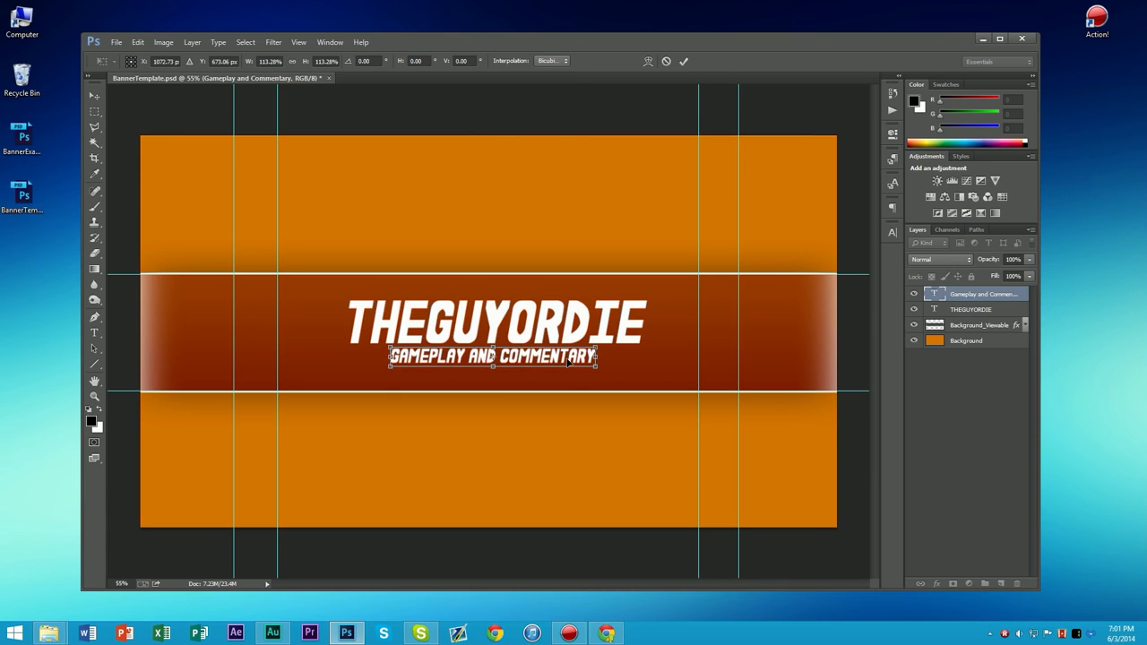
key(Return)
key(t)
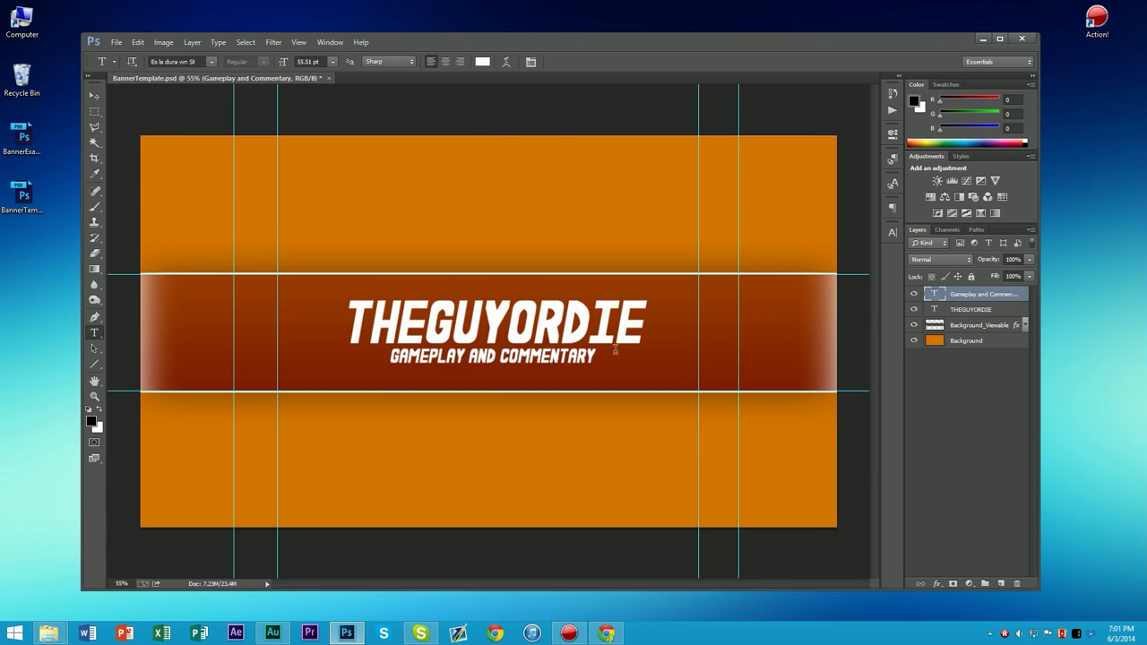
- Group the tagline and THEGUYORDIE text layers together
scroll(613, 335, down, 4)
scroll(613, 335, up, 5)
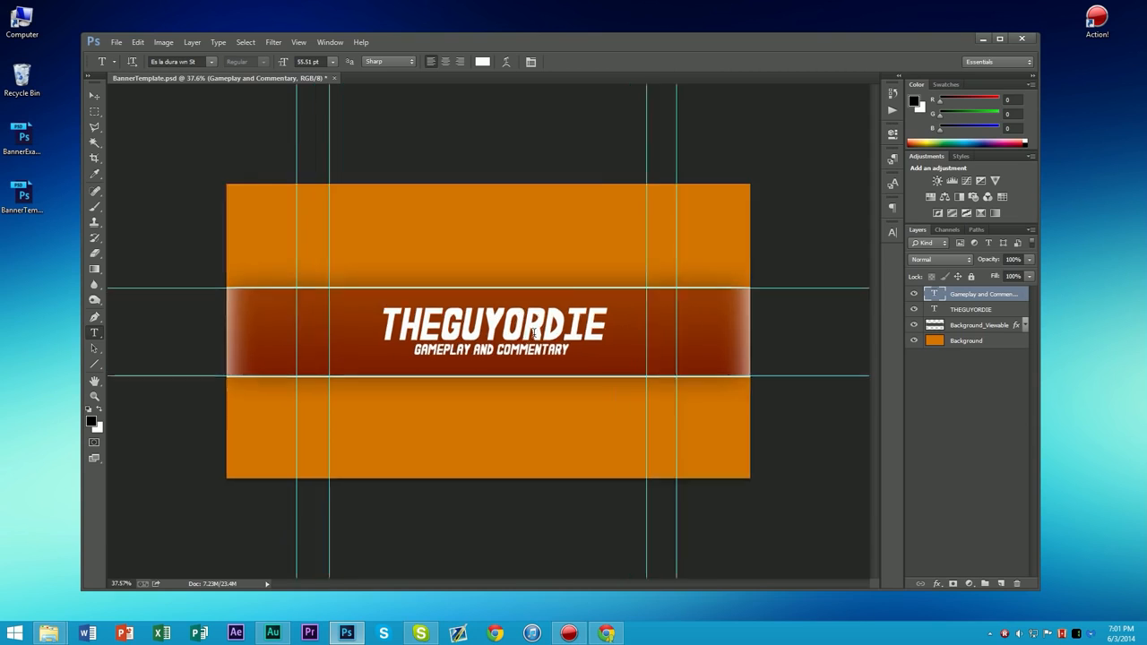
scroll(491, 326, down, 1)
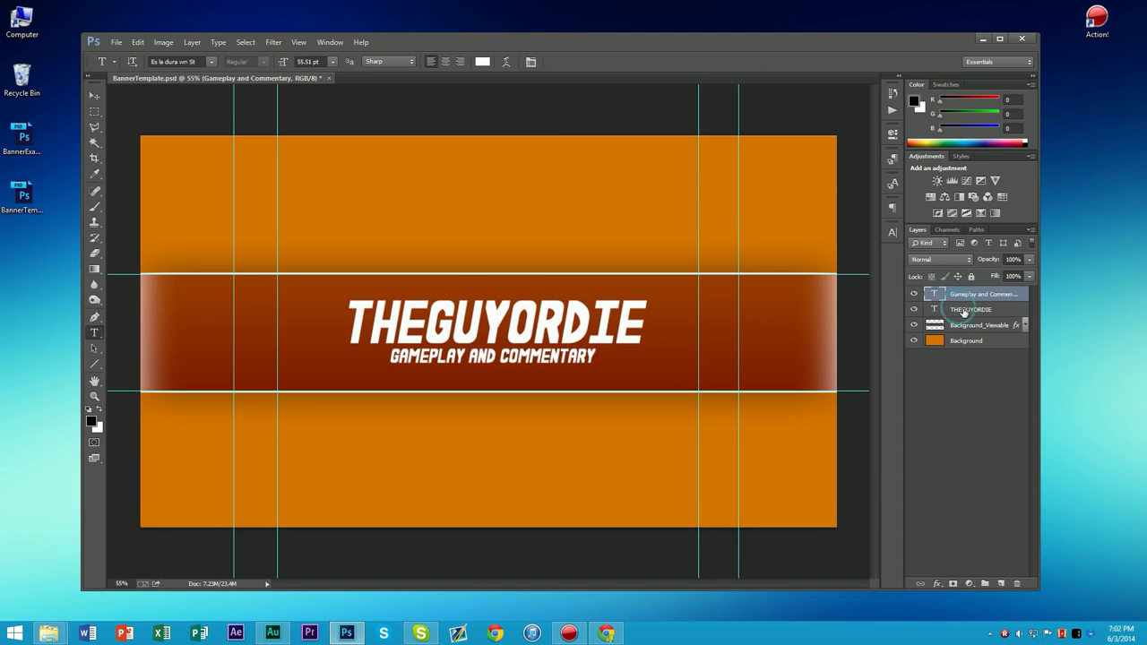
shift+click(954, 310)
drag(953, 311, 985, 584)
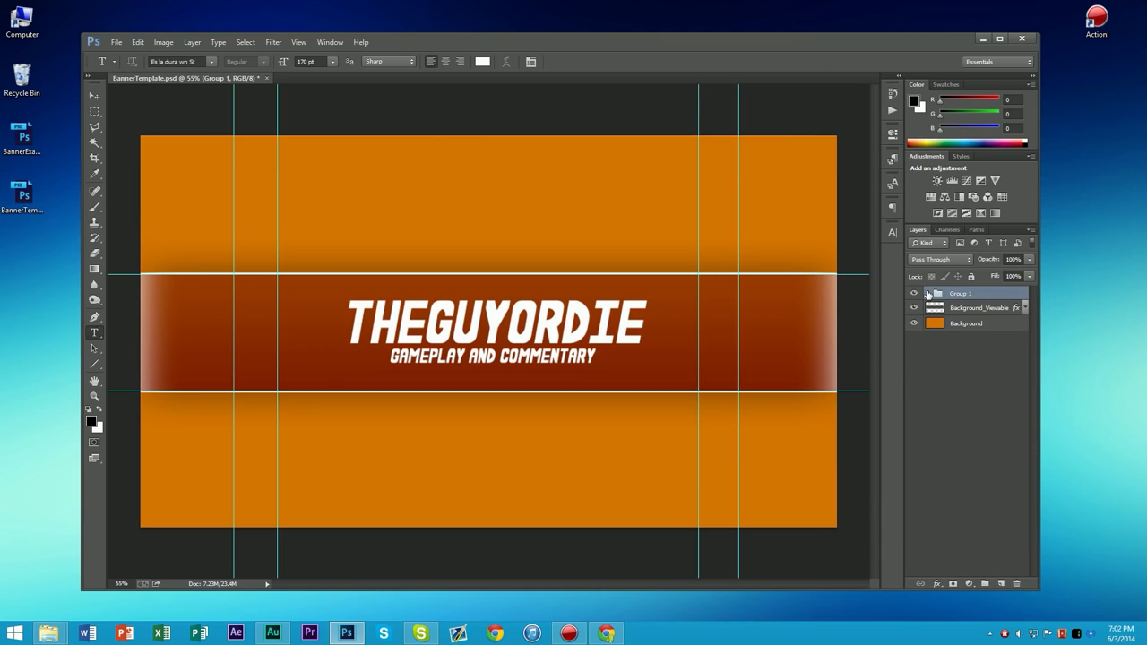
- Rename the layer group holding the title and tagline as "Text" and leave it expanded
click(929, 293)
double_click(961, 293)
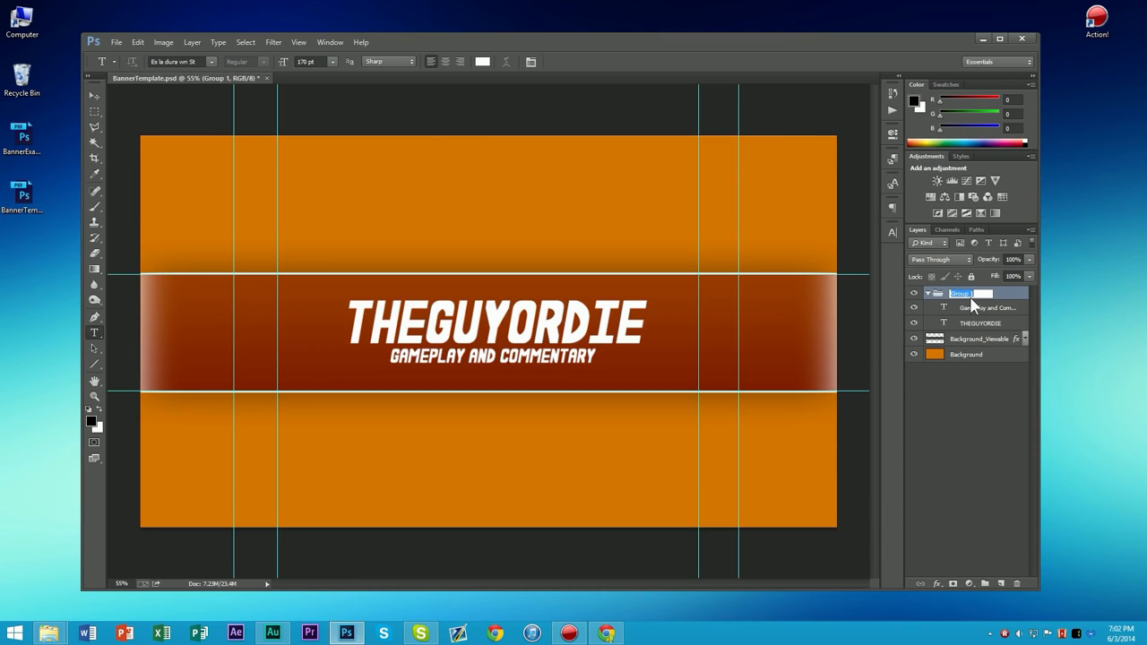
text(Text)
key(Return)
click(928, 294)
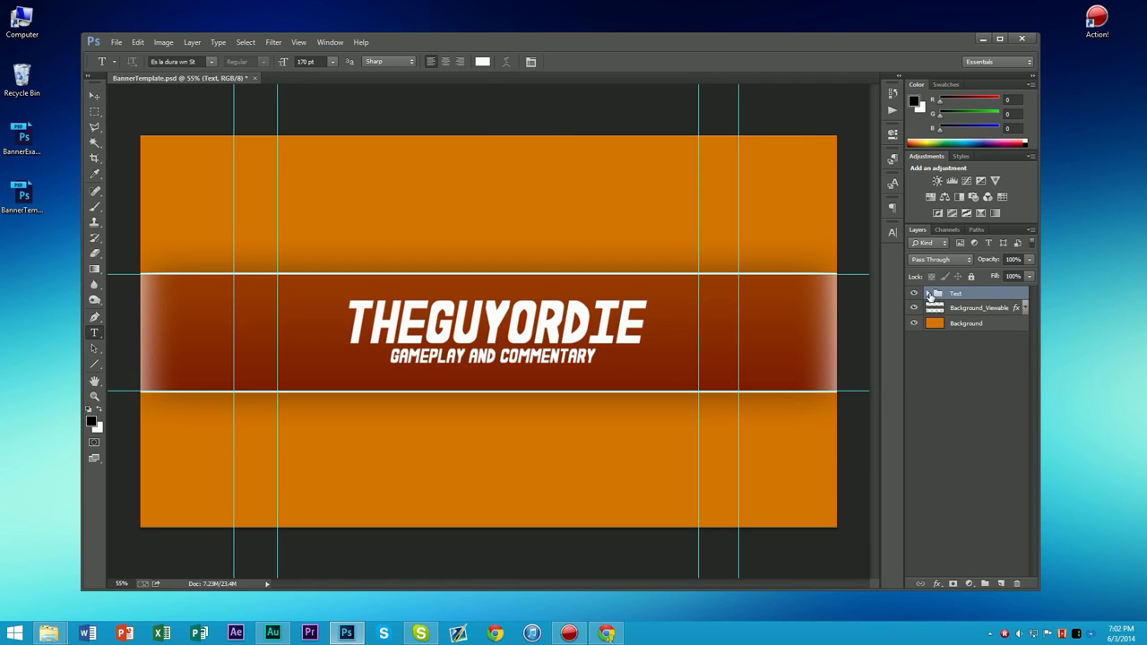
click(928, 294)
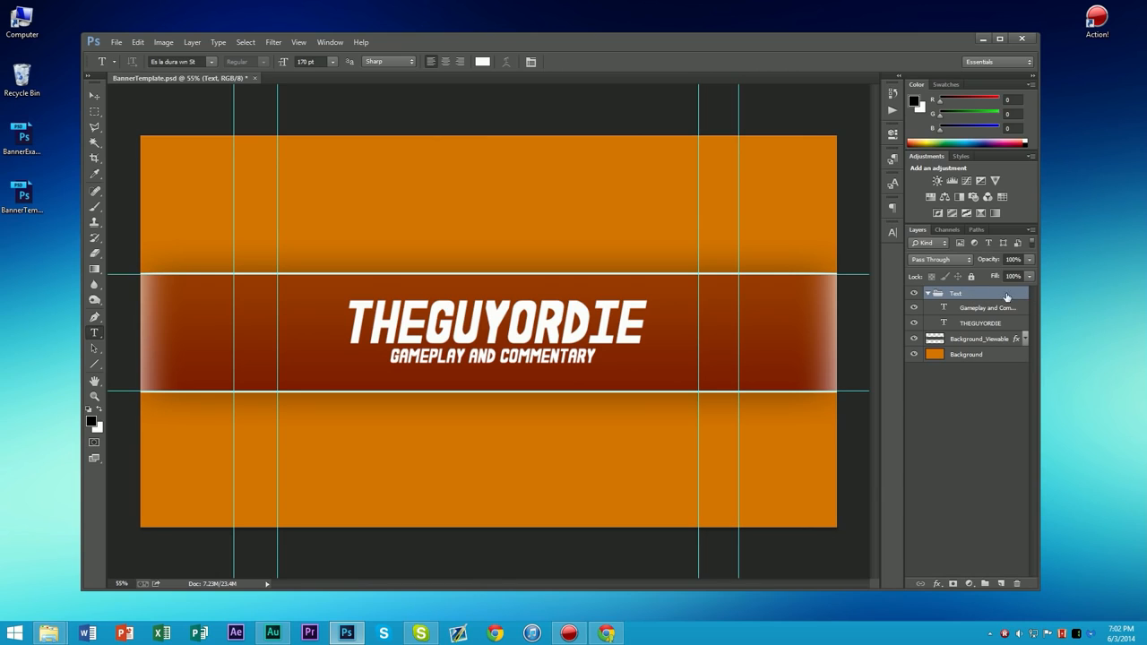
right_click(985, 298)
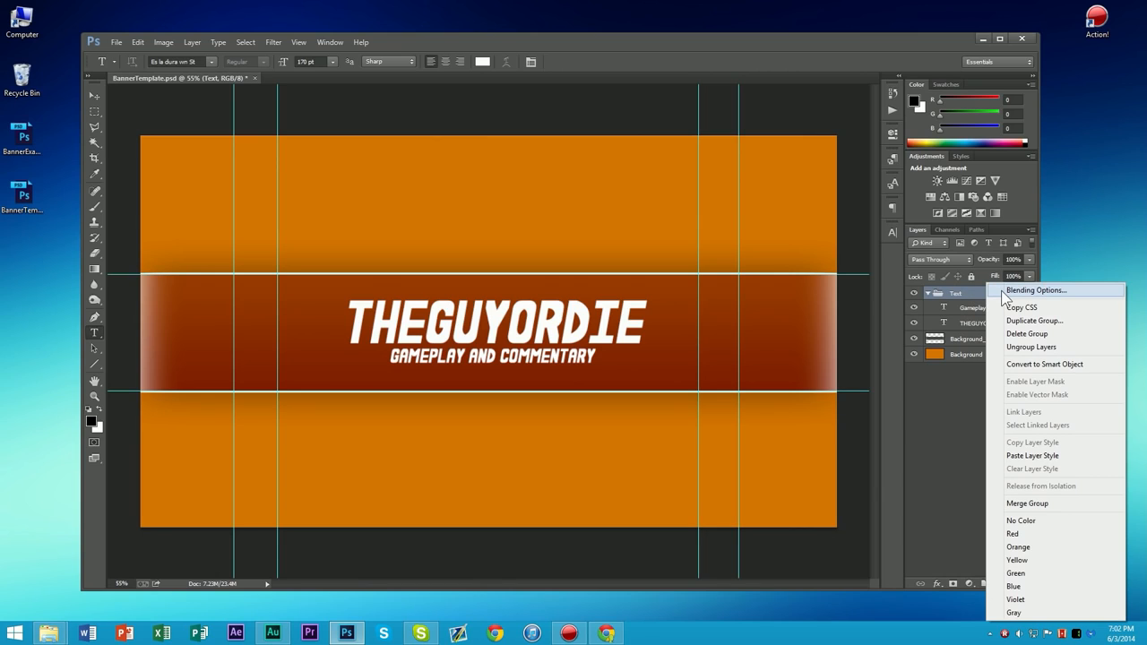
click(1031, 290)
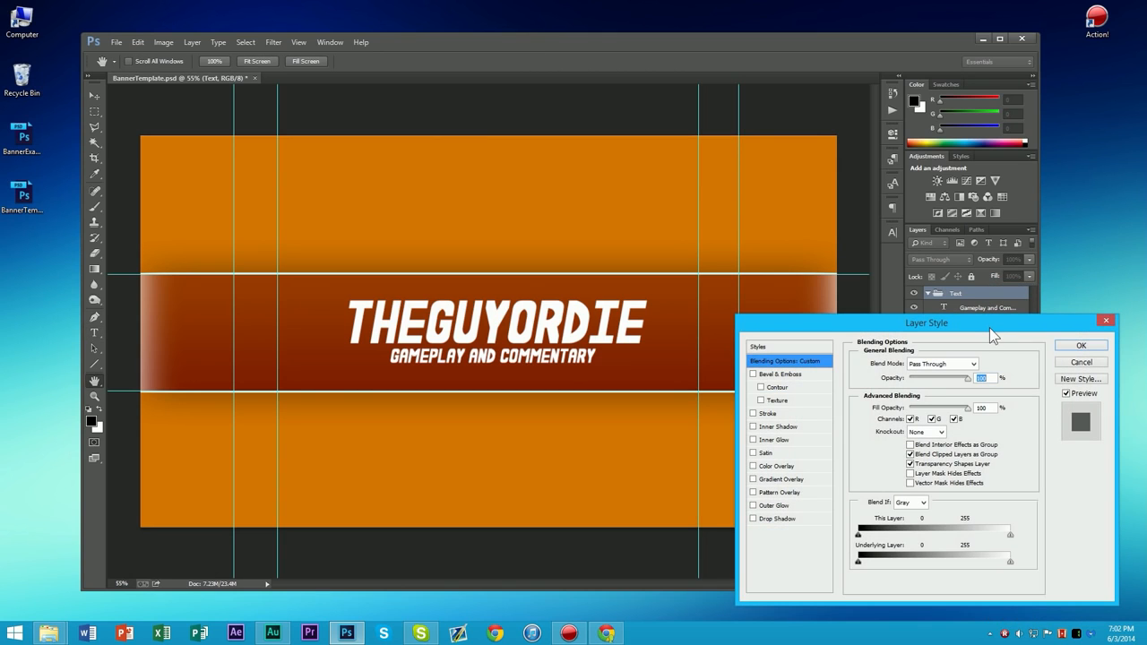
drag(995, 333, 1009, 338)
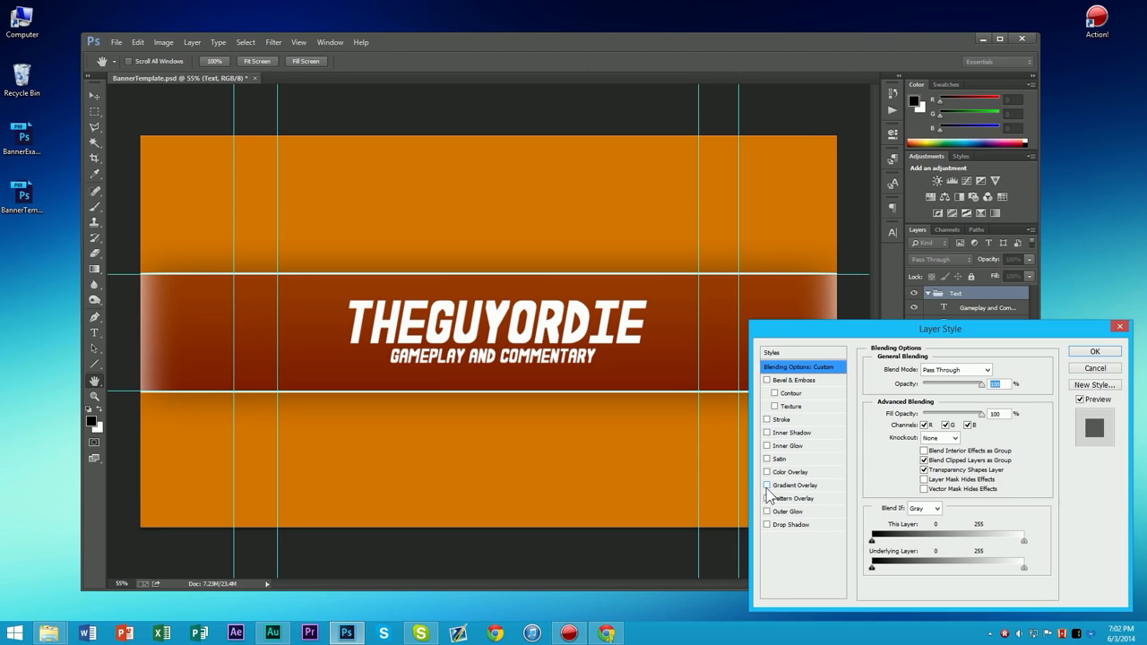
click(795, 486)
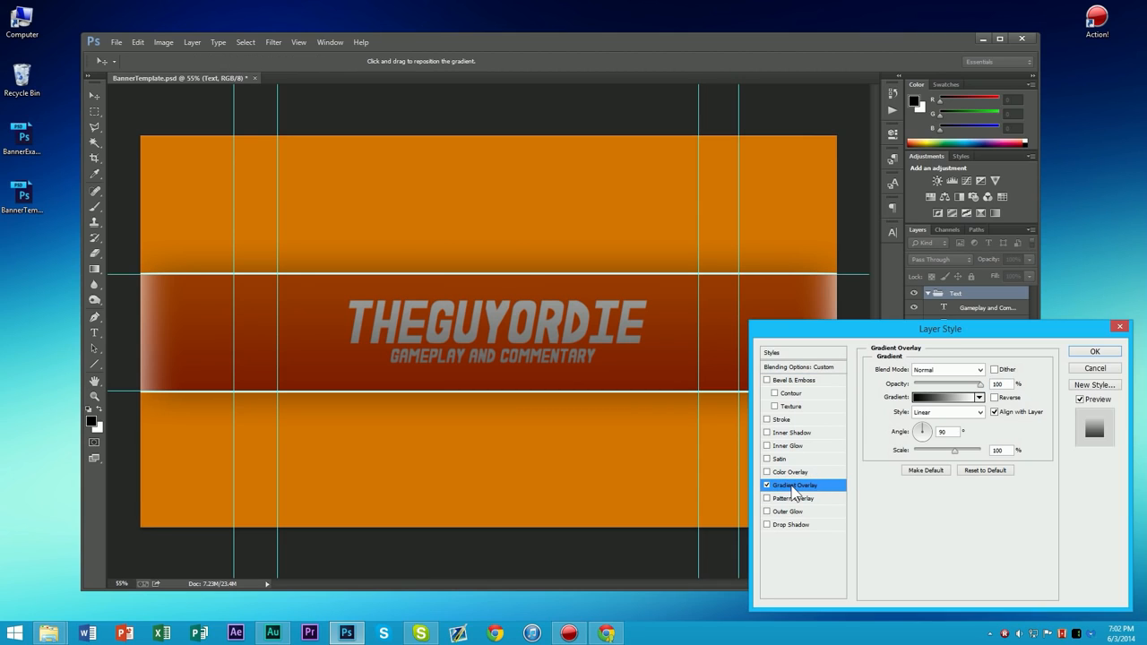
click(767, 485)
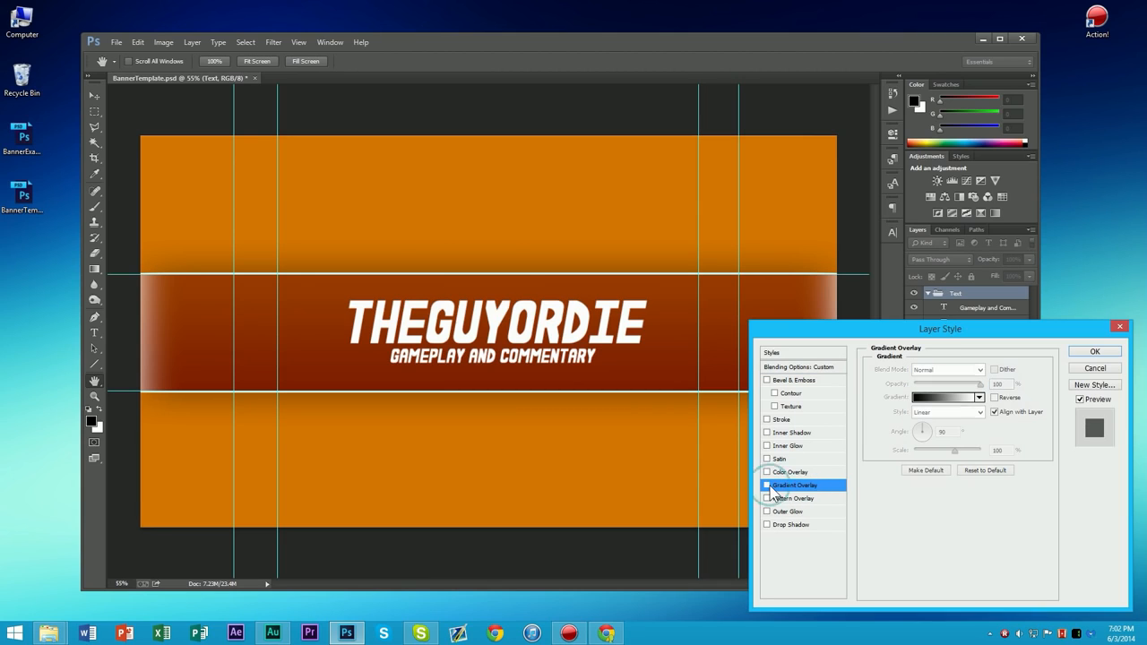
click(805, 367)
click(767, 485)
click(767, 485)
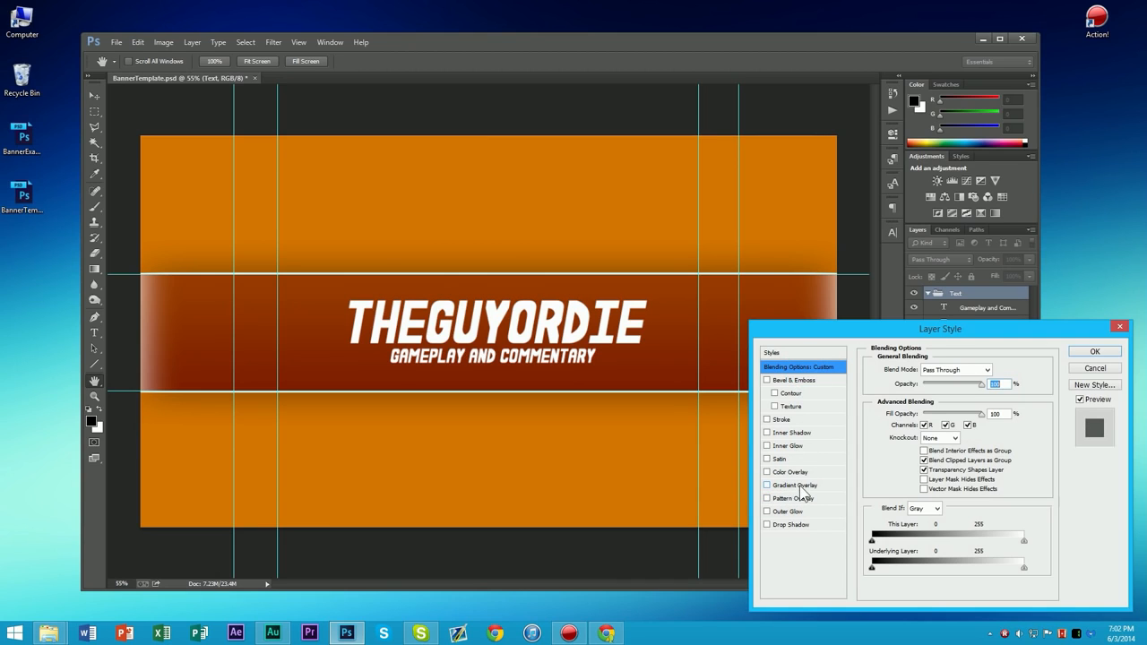
click(799, 485)
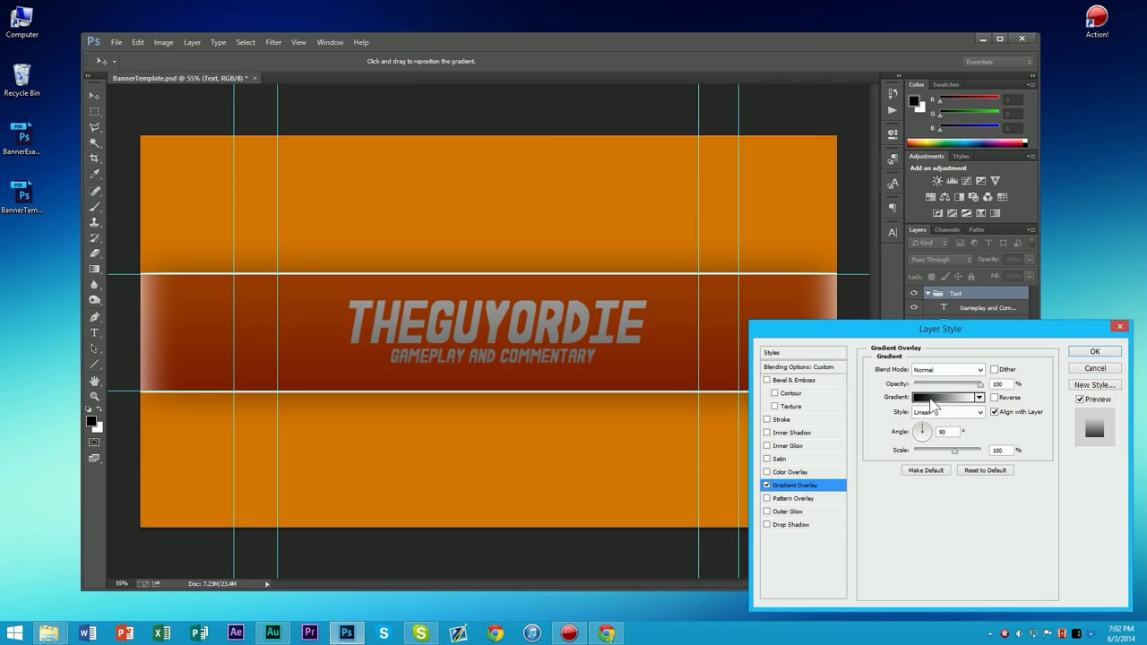
click(937, 403)
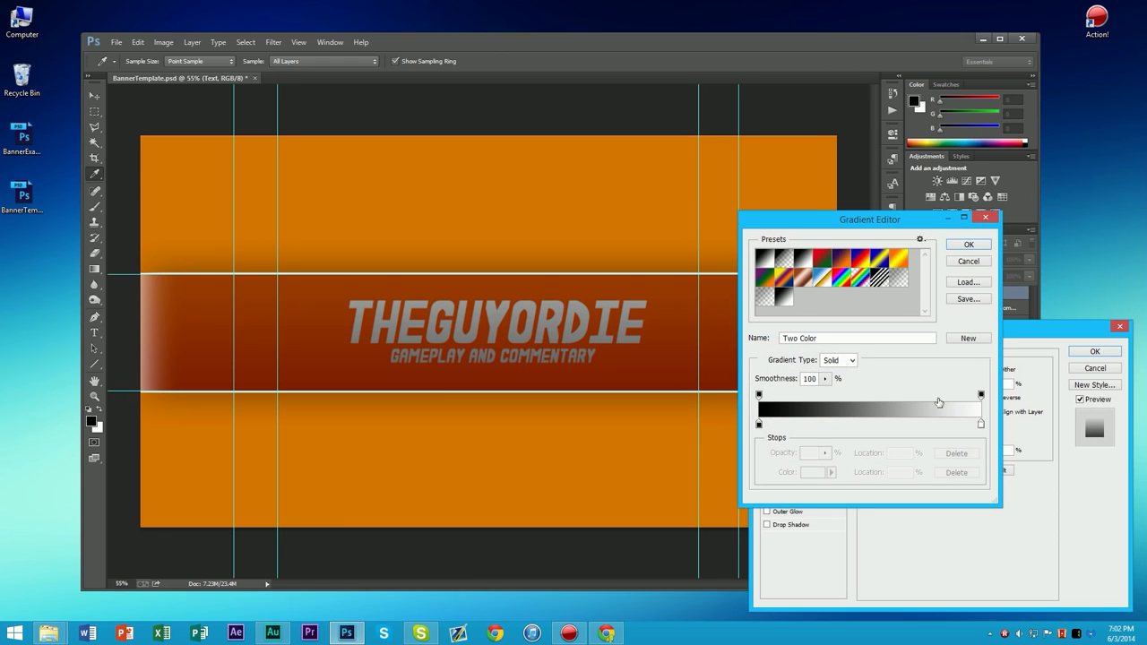
drag(983, 425, 858, 425)
drag(761, 425, 900, 426)
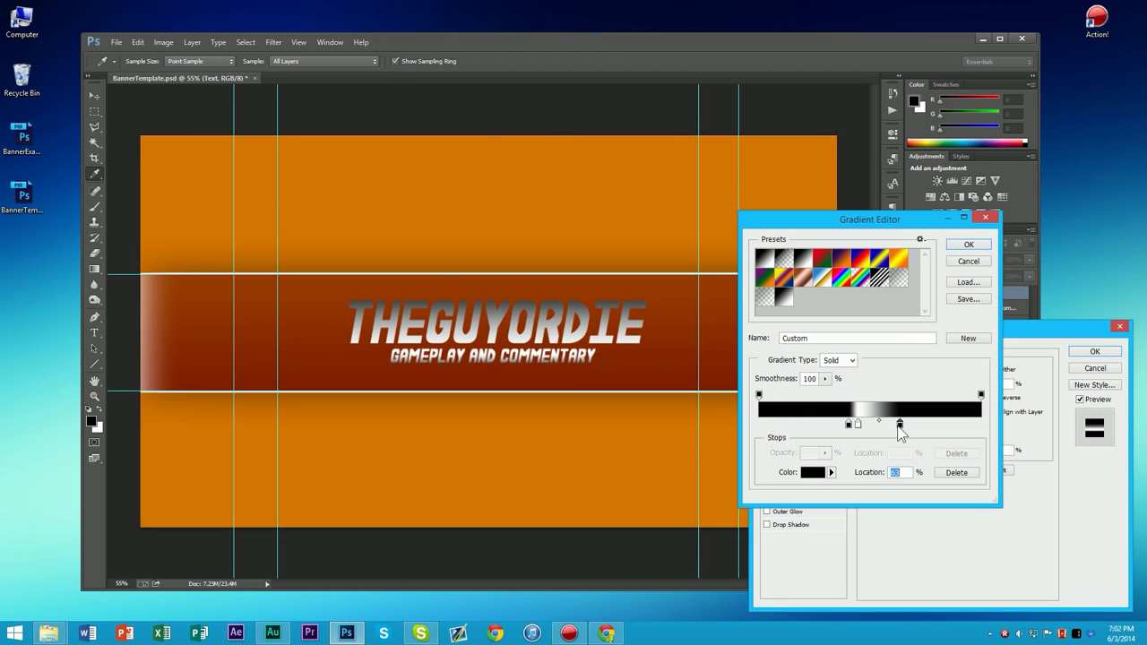
click(969, 262)
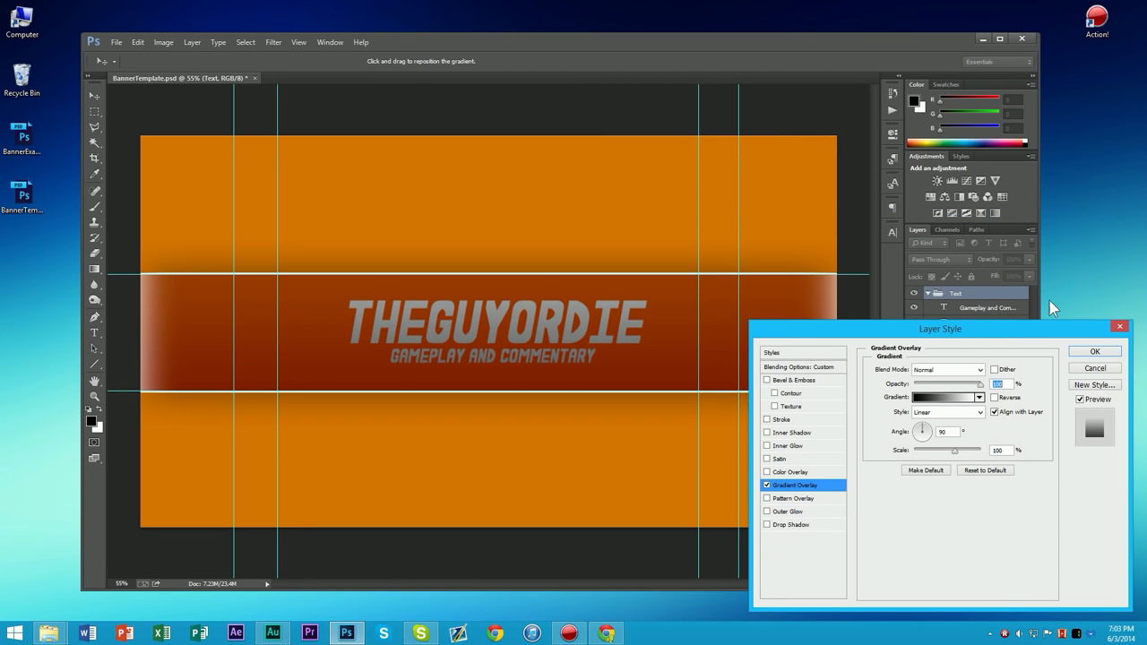
click(1108, 371)
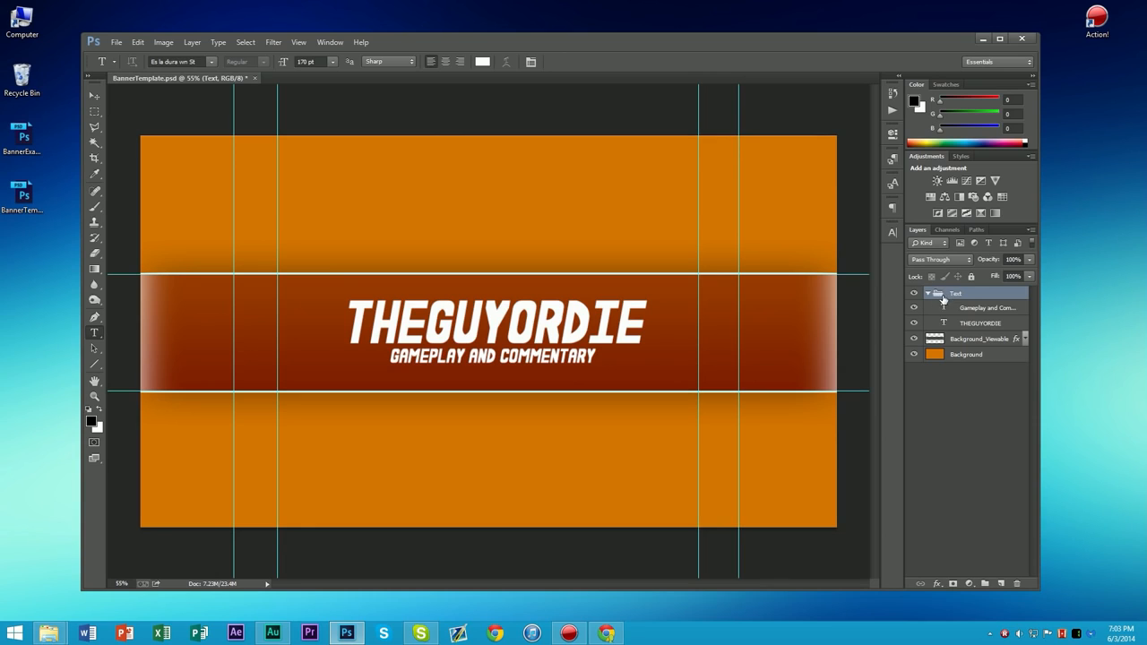
- Add a Gradient Overlay to the Gameplay and Commentary layer, with the black stop at 45% and the white stop just beyond it for a hard split
right_click(1008, 312)
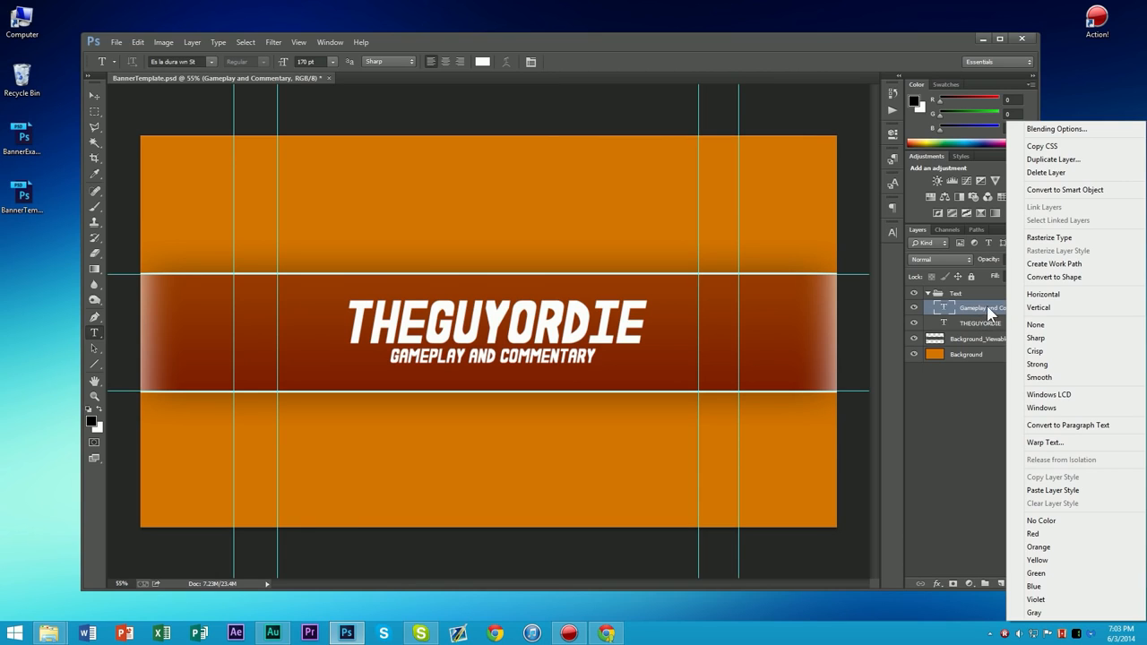
click(1057, 130)
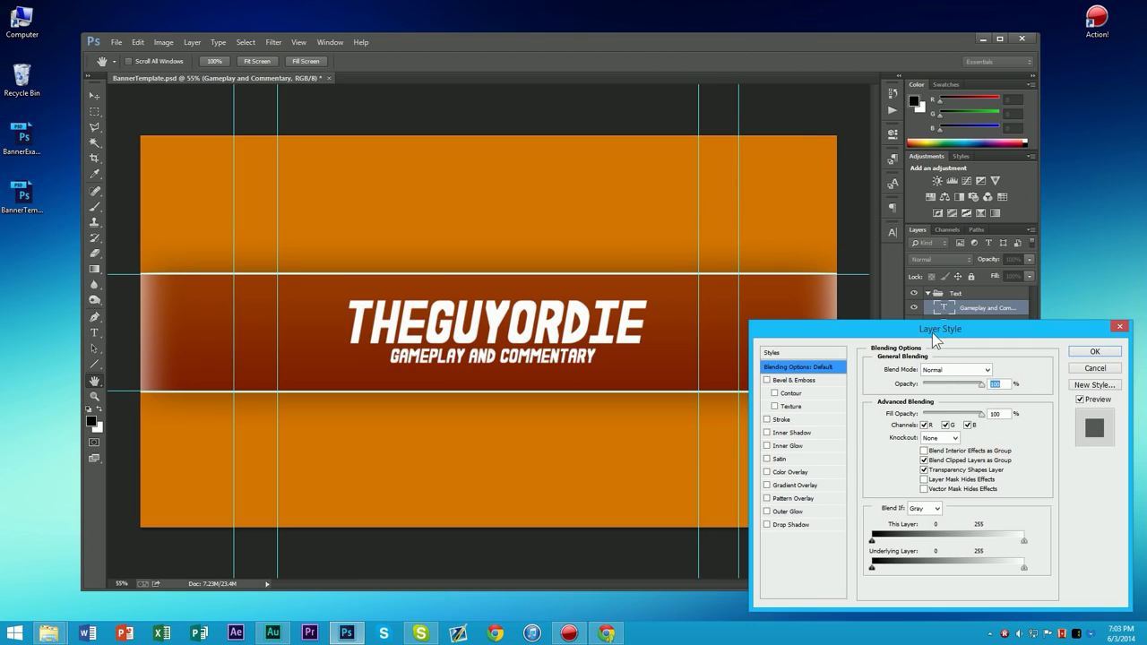
drag(933, 332, 940, 340)
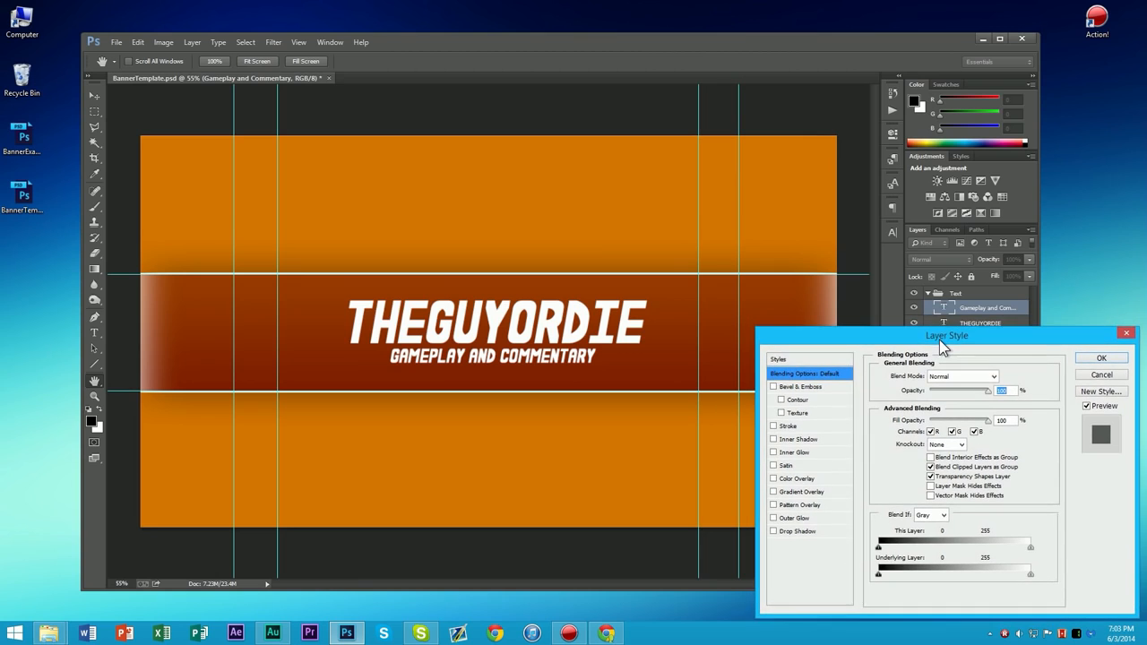
click(801, 492)
click(967, 404)
drag(980, 427, 867, 425)
drag(759, 424, 854, 431)
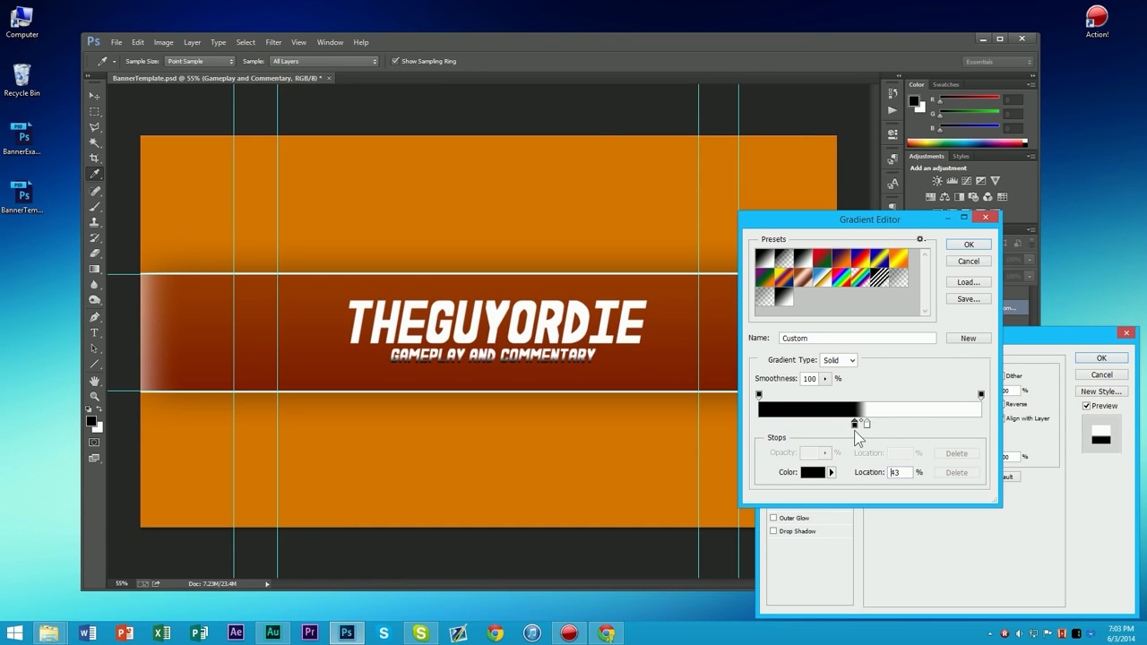
drag(855, 424, 860, 427)
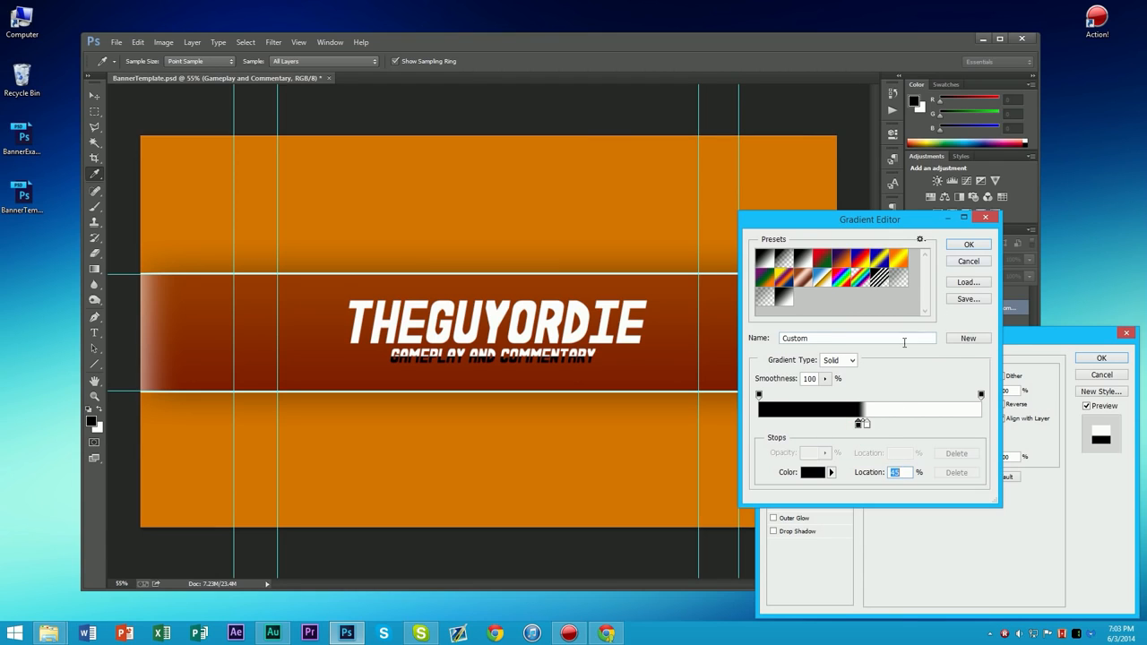
click(866, 424)
click(972, 245)
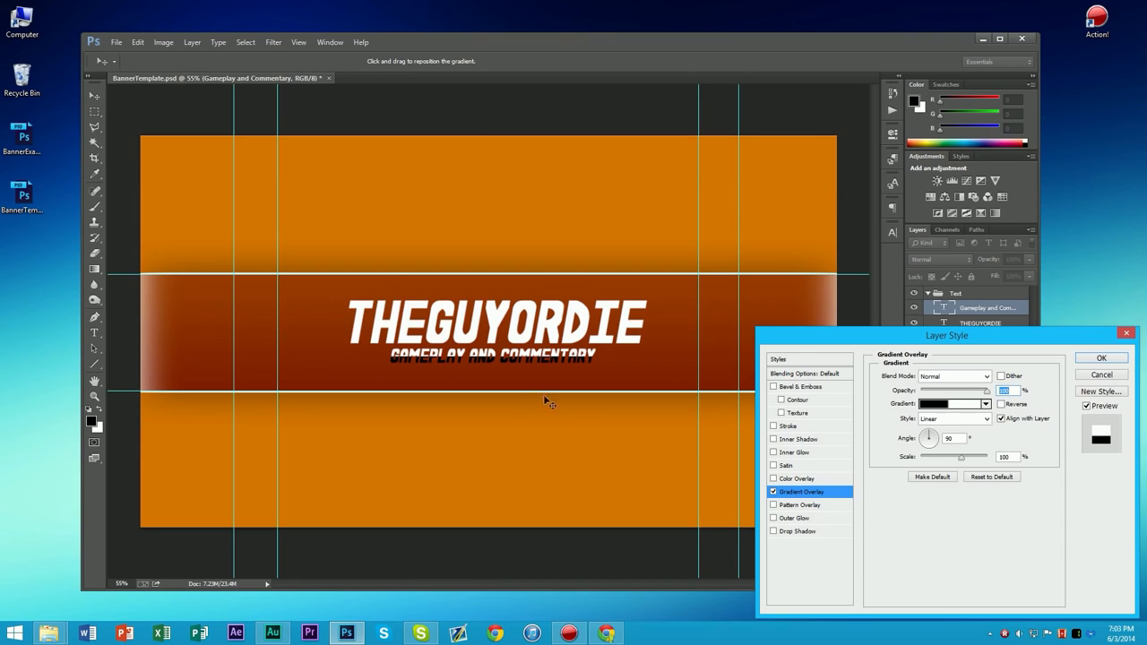
- Lower the tagline's Gradient Overlay opacity to about 28% and apply the layer style
click(981, 392)
drag(978, 396, 941, 396)
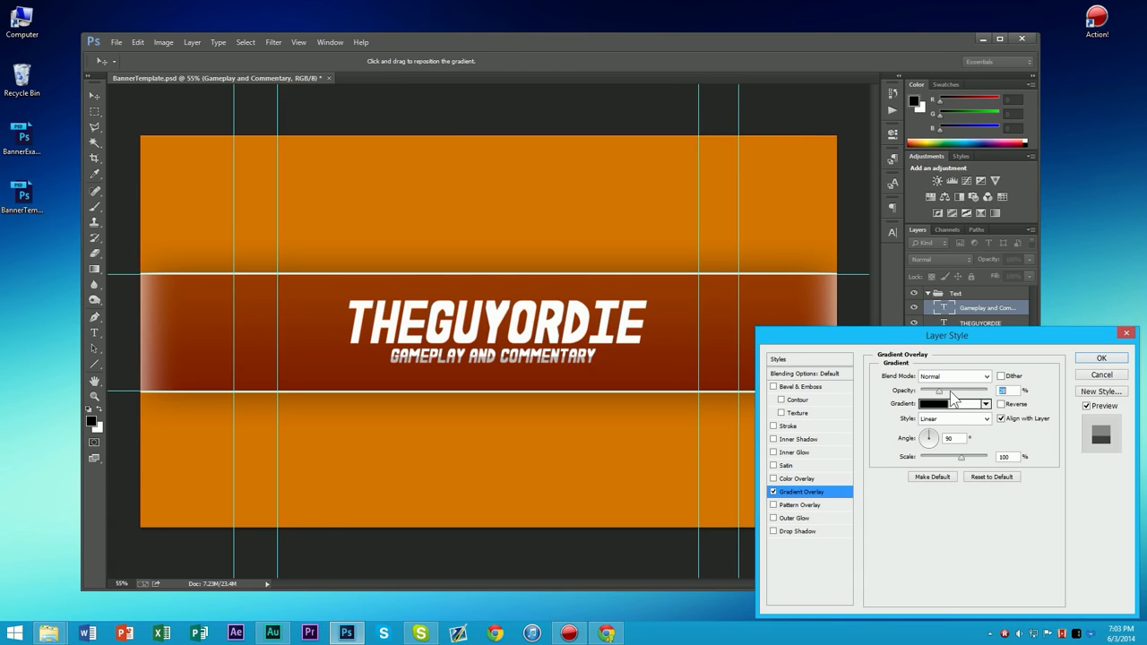
click(1102, 359)
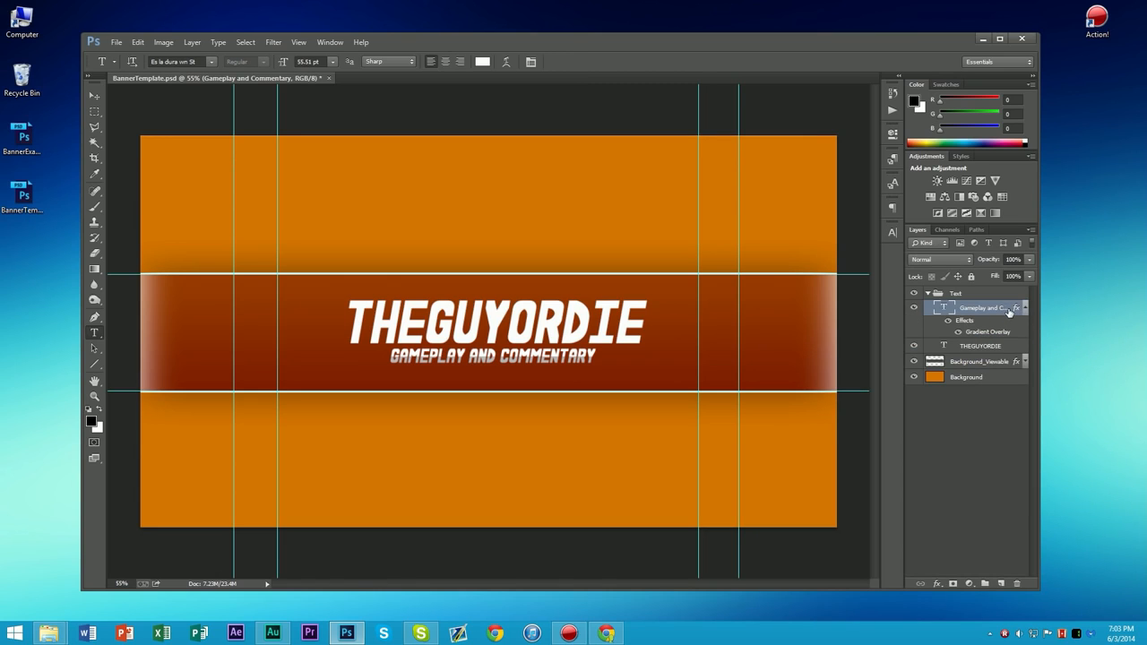
- Copy the tagline's layer style and paste it onto the THEGUYORDIE layer
right_click(1010, 310)
right_click(1015, 310)
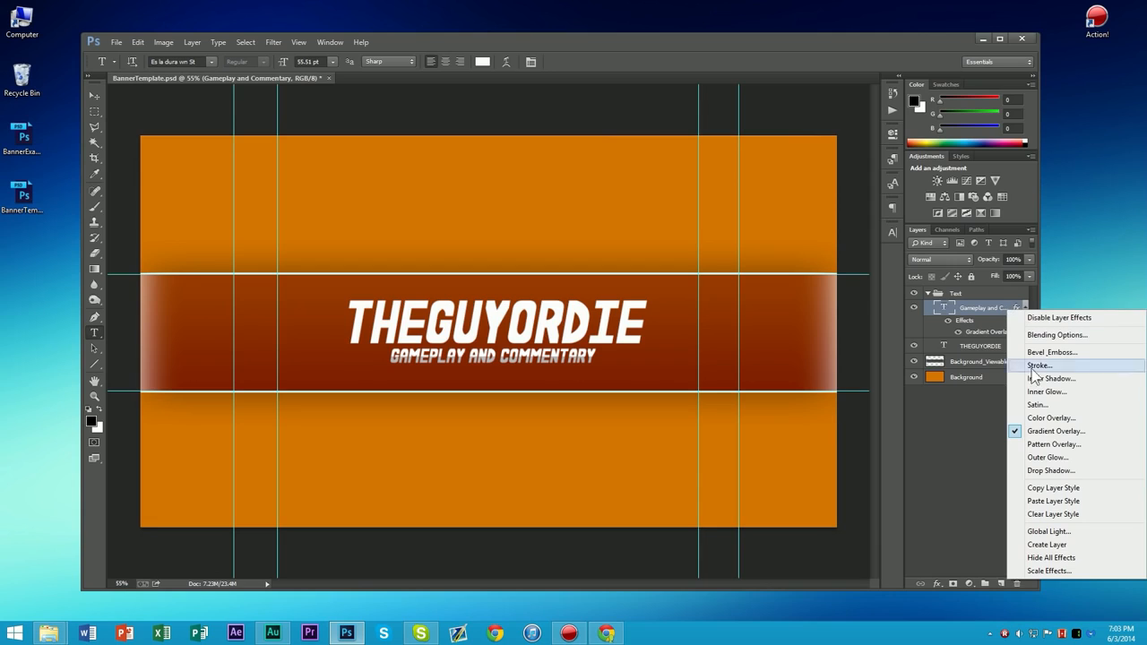
click(1055, 490)
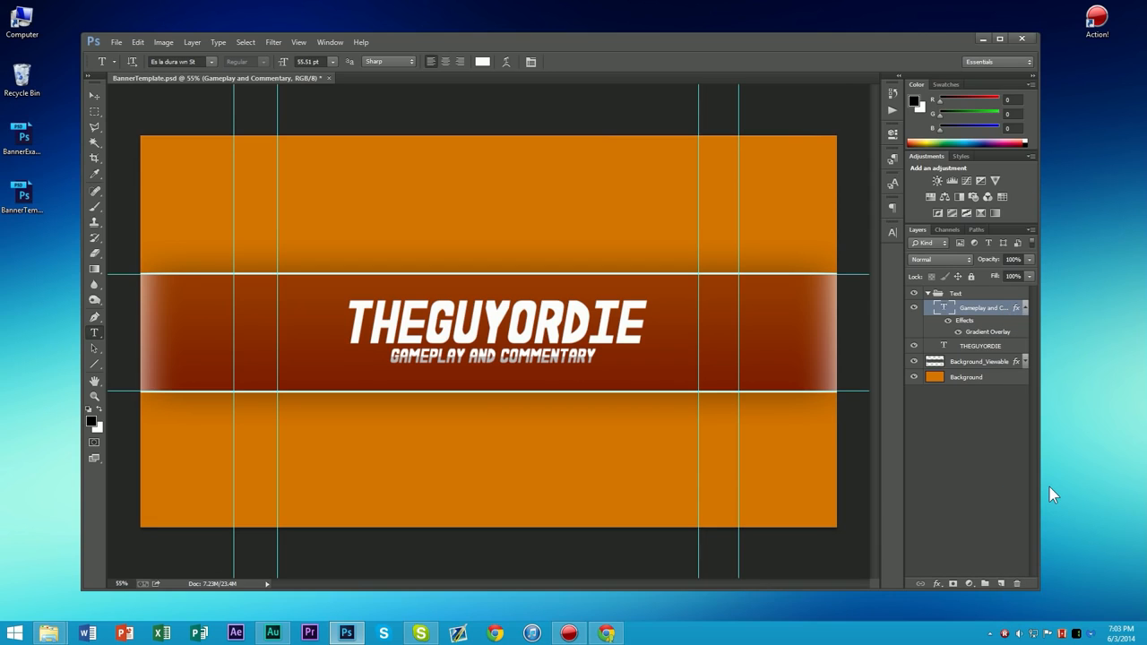
click(1008, 349)
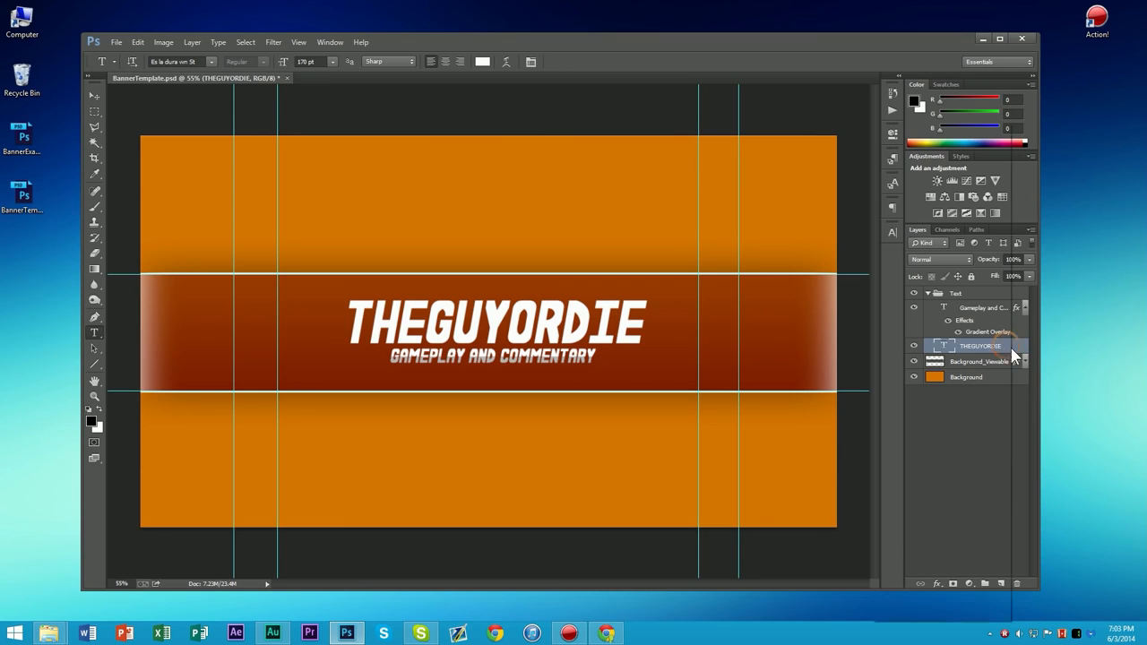
right_click(1011, 349)
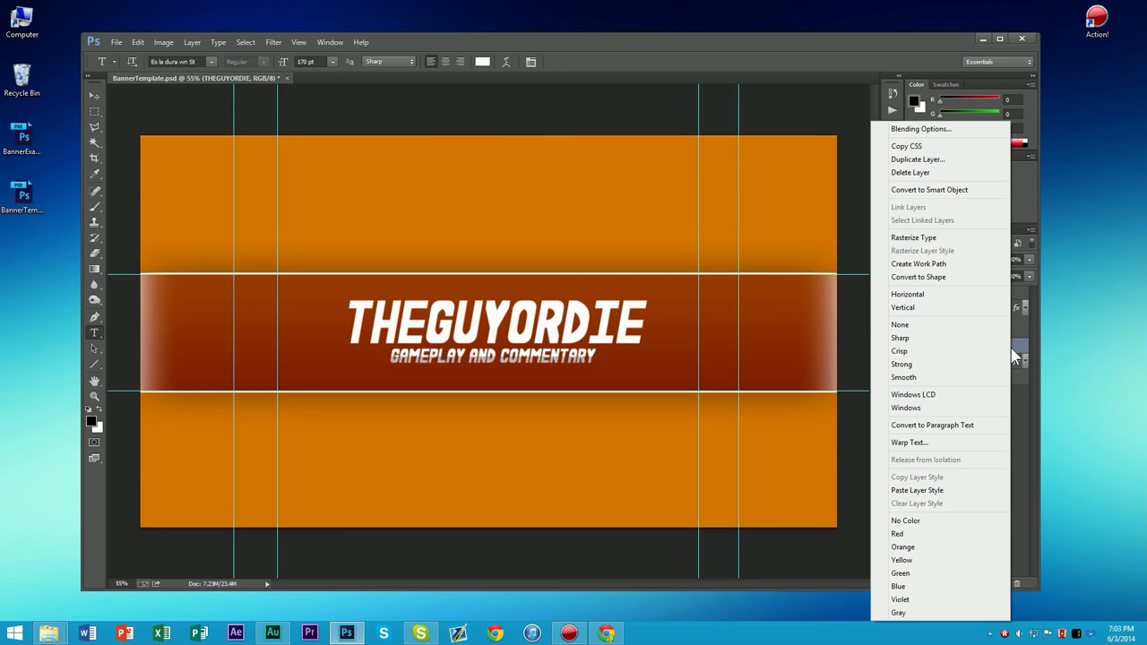
click(938, 493)
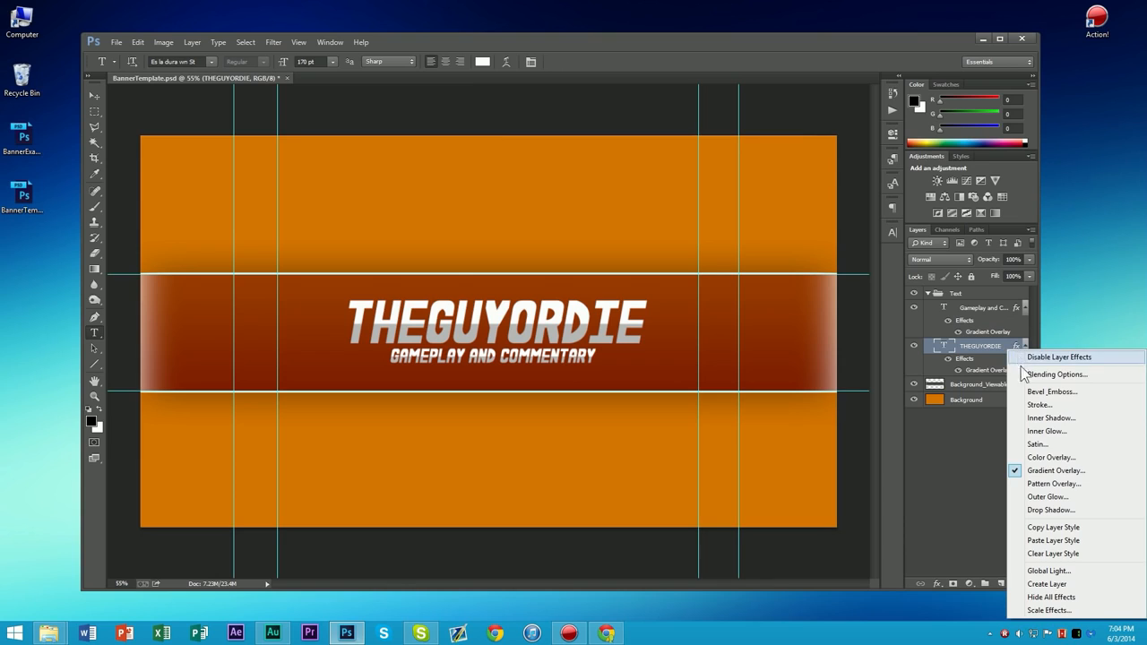
- Raise the Gradient Overlay opacity of the THEGUYORDIE layer to about 39%
click(1058, 375)
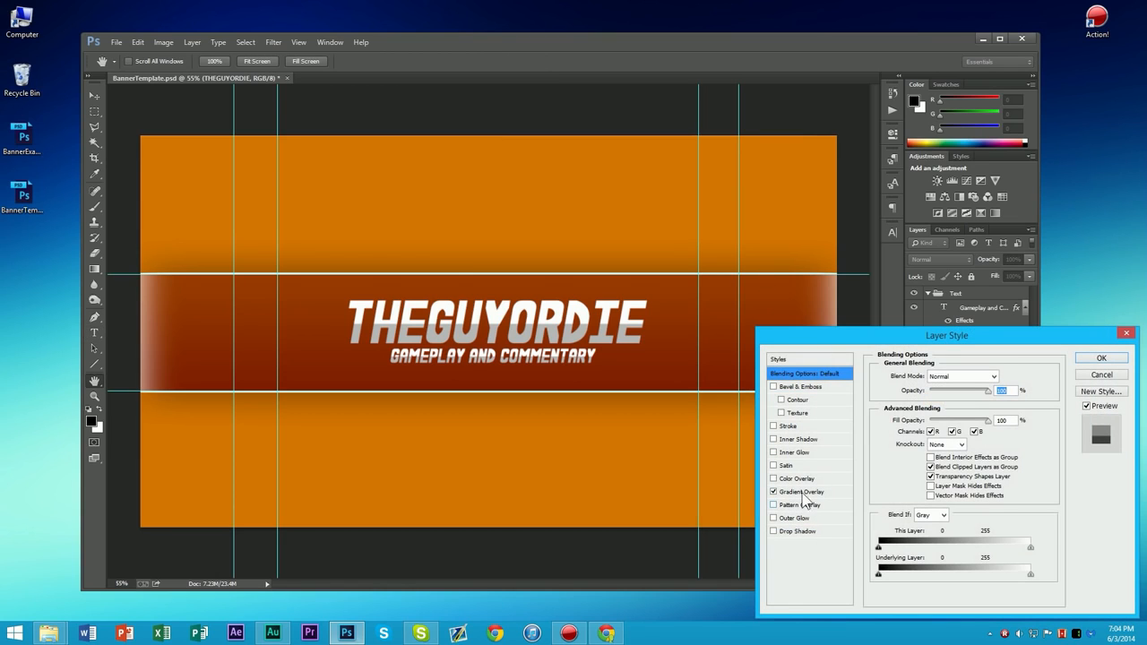
click(801, 492)
drag(941, 394, 948, 396)
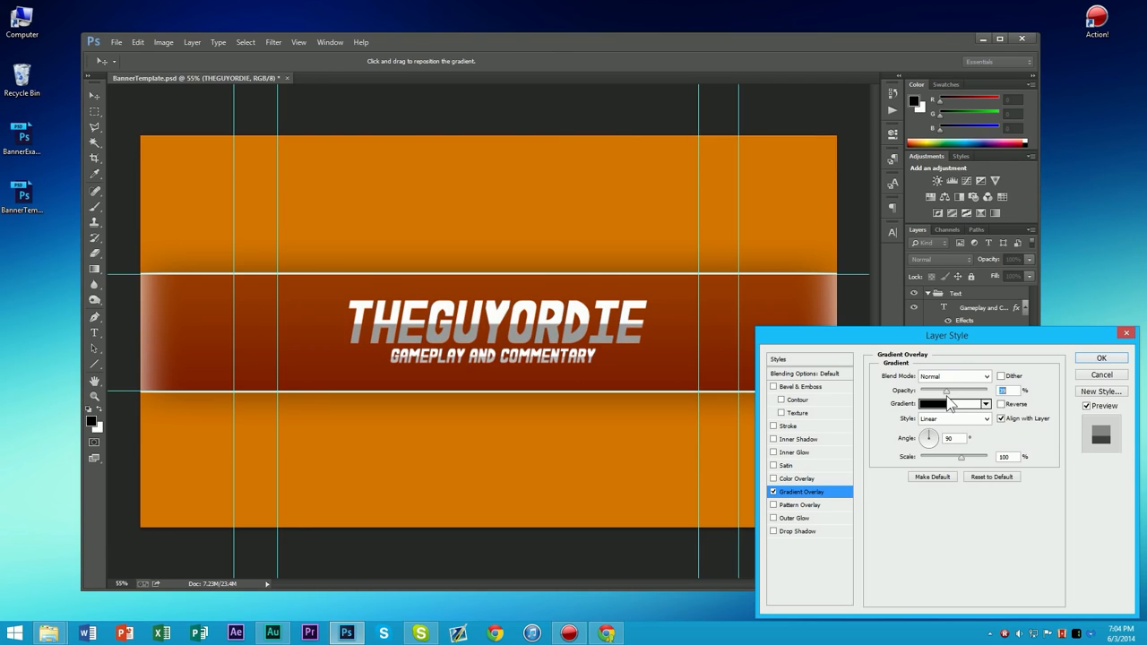
- Add a Drop Shadow to the THEGUYORDIE title with 100% opacity, a slight spread and a size of 68 px, and apply the style
click(807, 535)
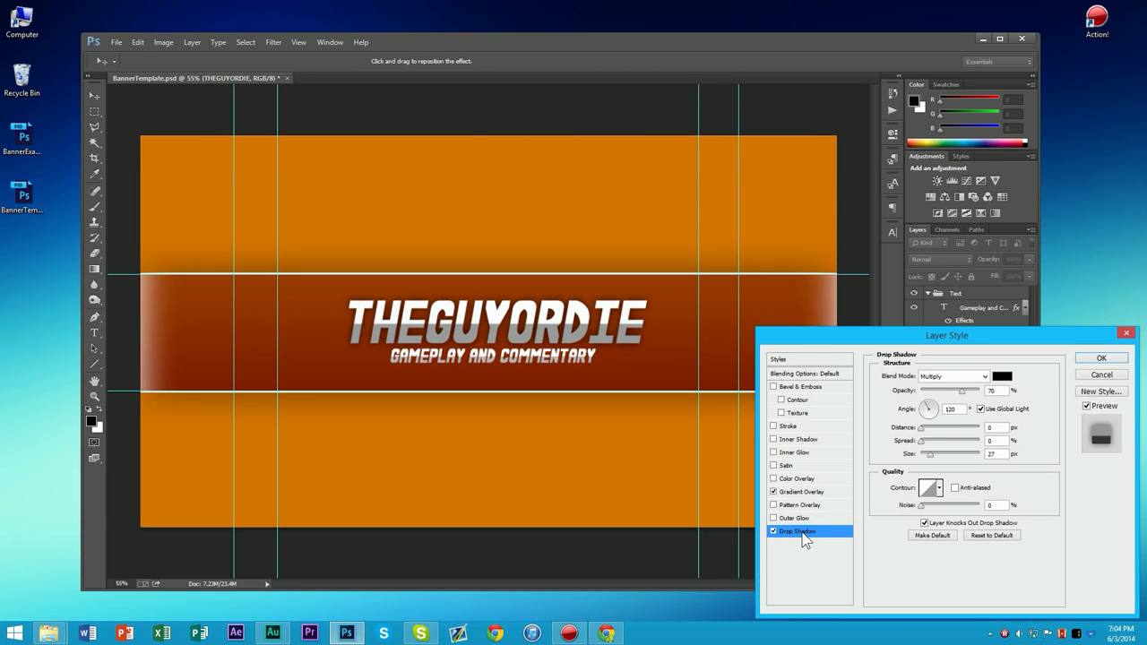
drag(965, 397, 991, 396)
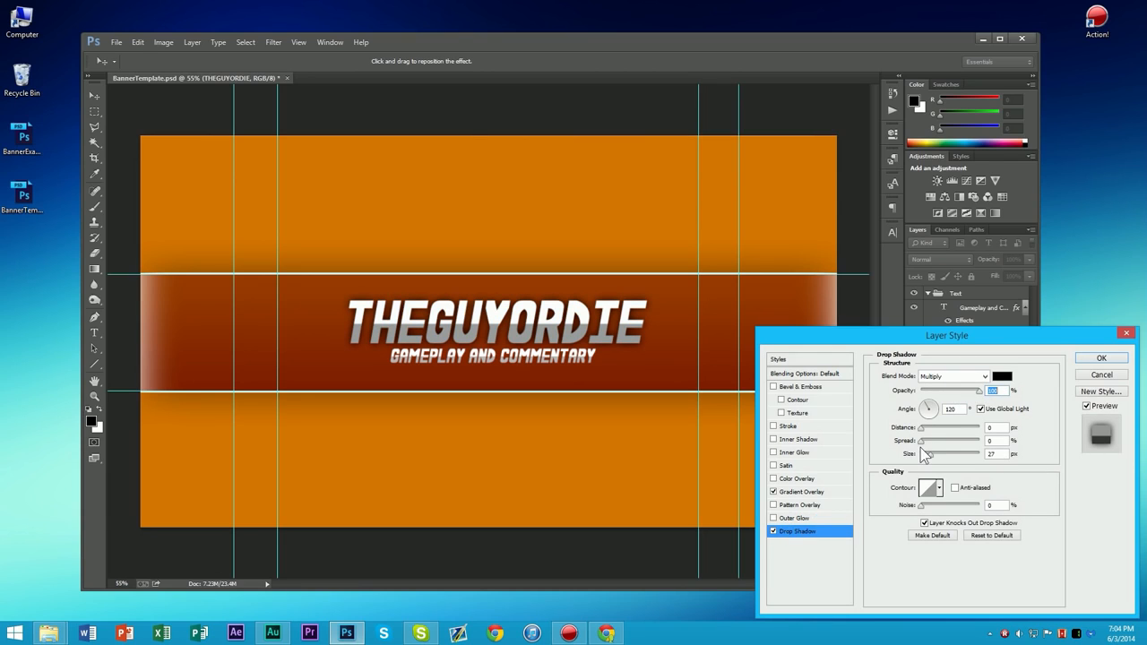
mouse_move(928, 456)
mouse_down()
mouse_move(926, 442)
mouse_move(944, 456)
mouse_move(923, 443)
mouse_up()
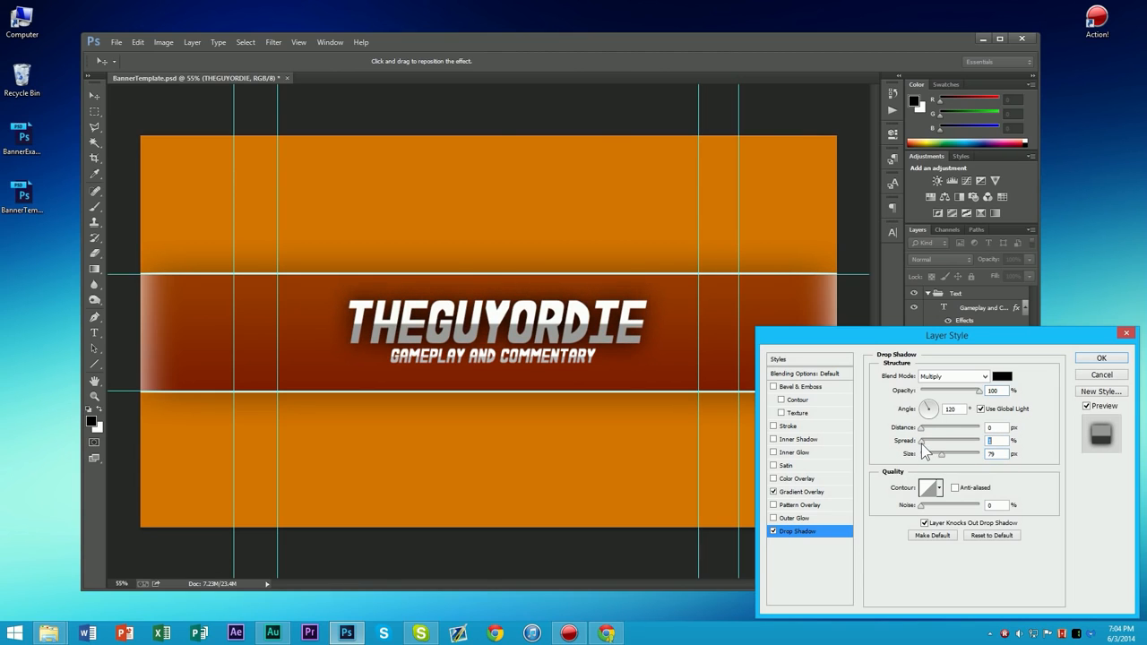
text(1)
click(940, 453)
drag(936, 454, 929, 445)
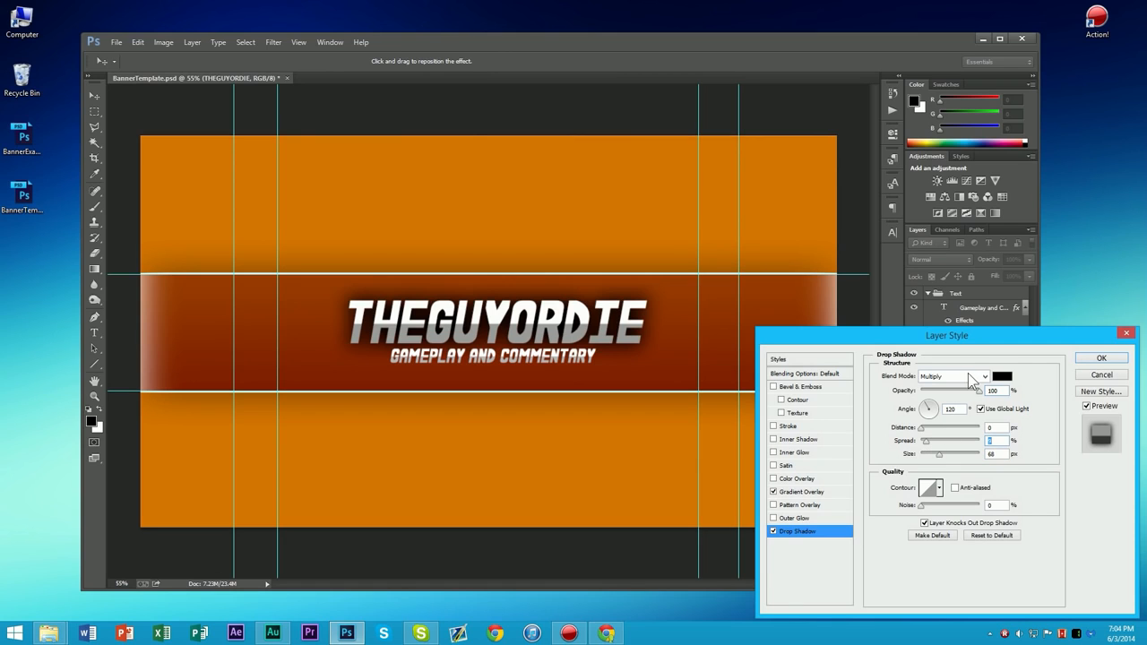
click(1099, 359)
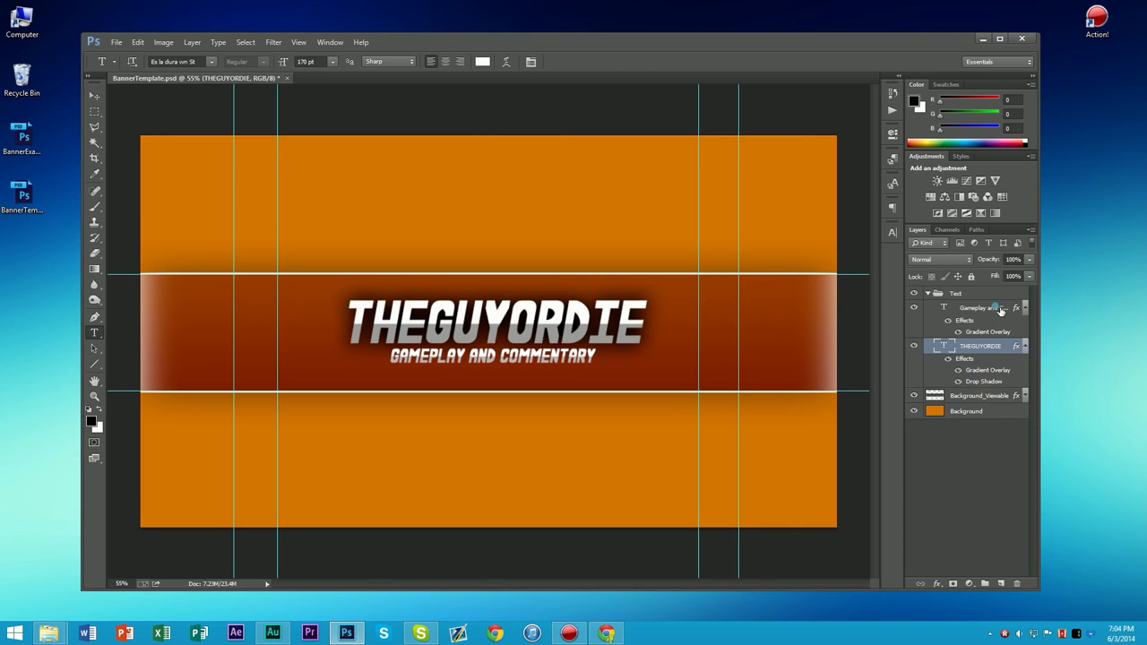
- Add a Drop Shadow to the Gameplay and Commentary tagline with 100% opacity, 11% spread and a size of about 43 px, and apply the style
click(999, 309)
right_click(1008, 315)
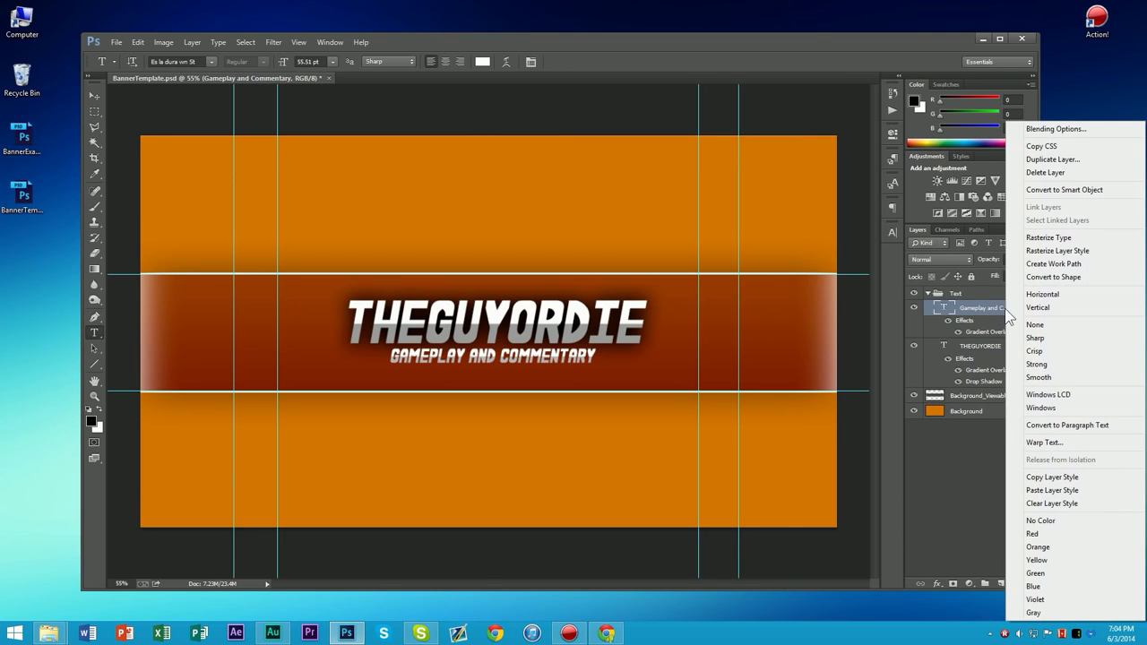
click(1053, 129)
click(774, 532)
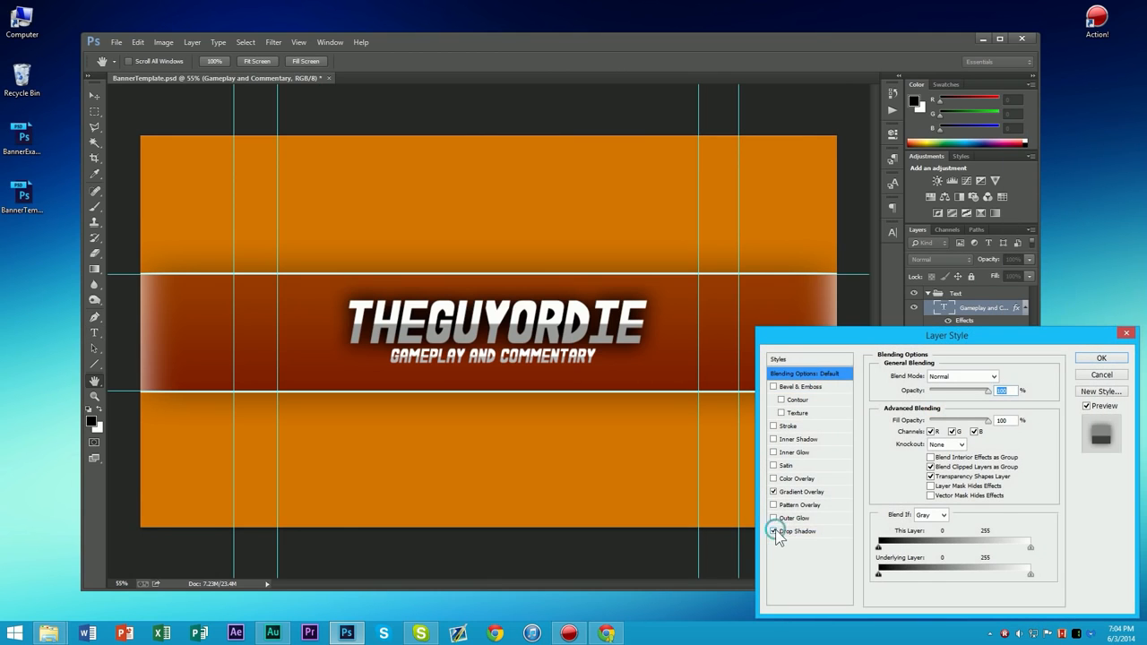
click(817, 534)
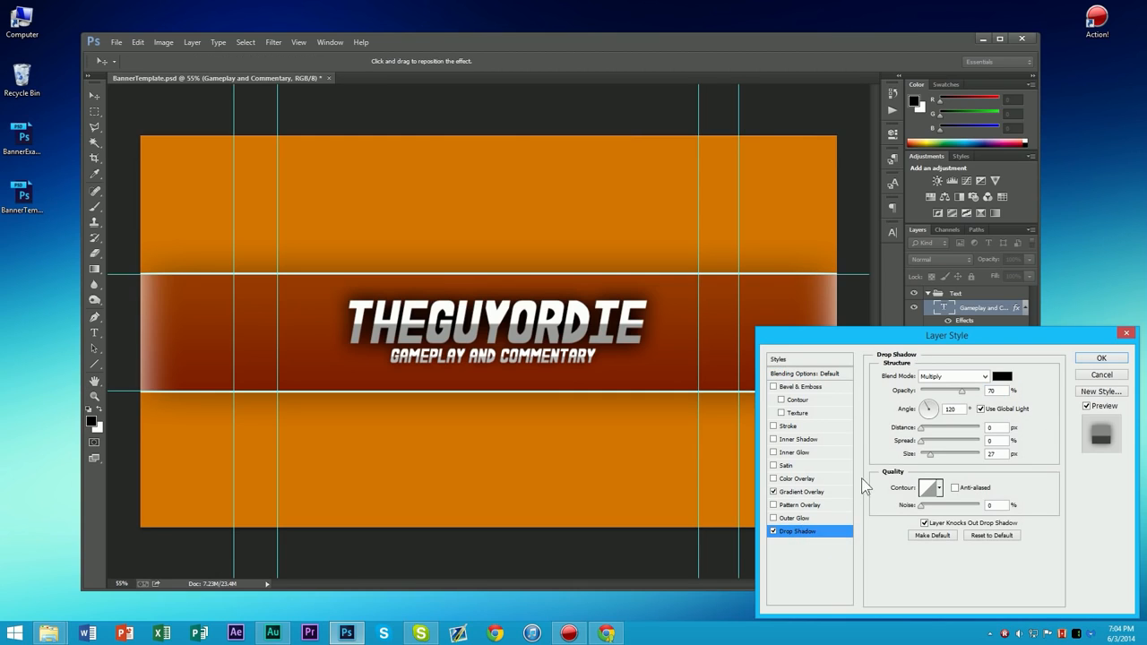
drag(968, 393, 998, 398)
drag(921, 441, 937, 457)
click(929, 455)
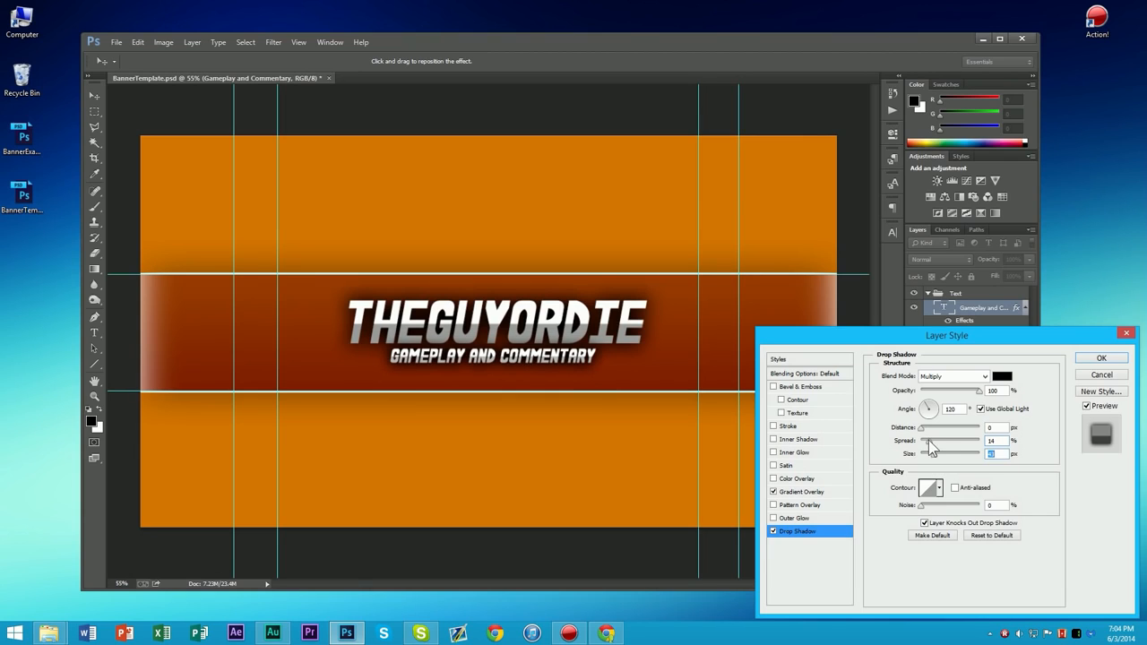
click(930, 443)
text(11)
click(1119, 358)
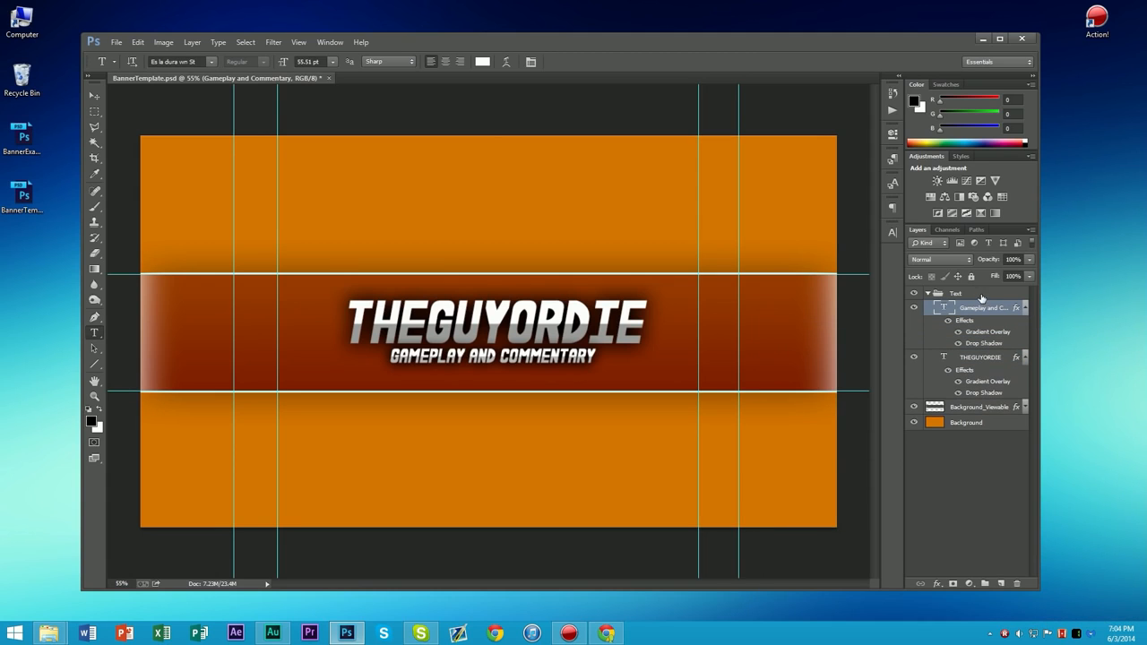
- Collapse the Text group and use Free Transform to nudge the whole group slightly down and left, to about X 1088.5 px, Y 603.5 px
click(928, 295)
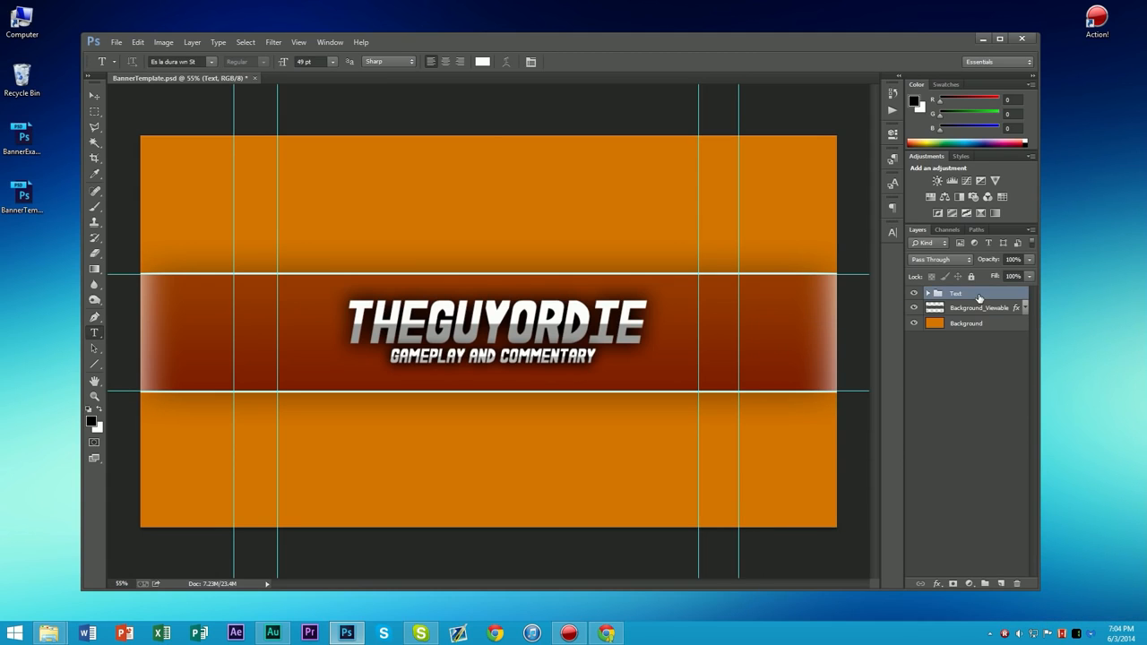
key(ctrl+t)
drag(589, 336, 593, 339)
key(Down)
key(Down)
key(Down)
key(Down)
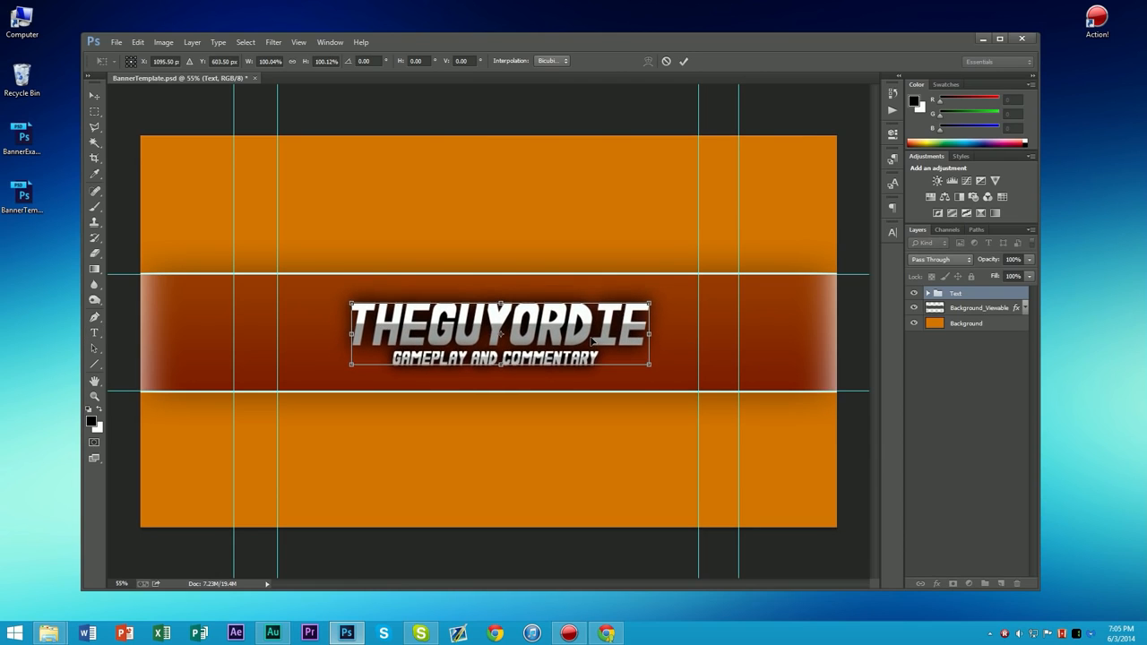
key(Left)
key(Left)
key(Left)
key(Left)
key(Left)
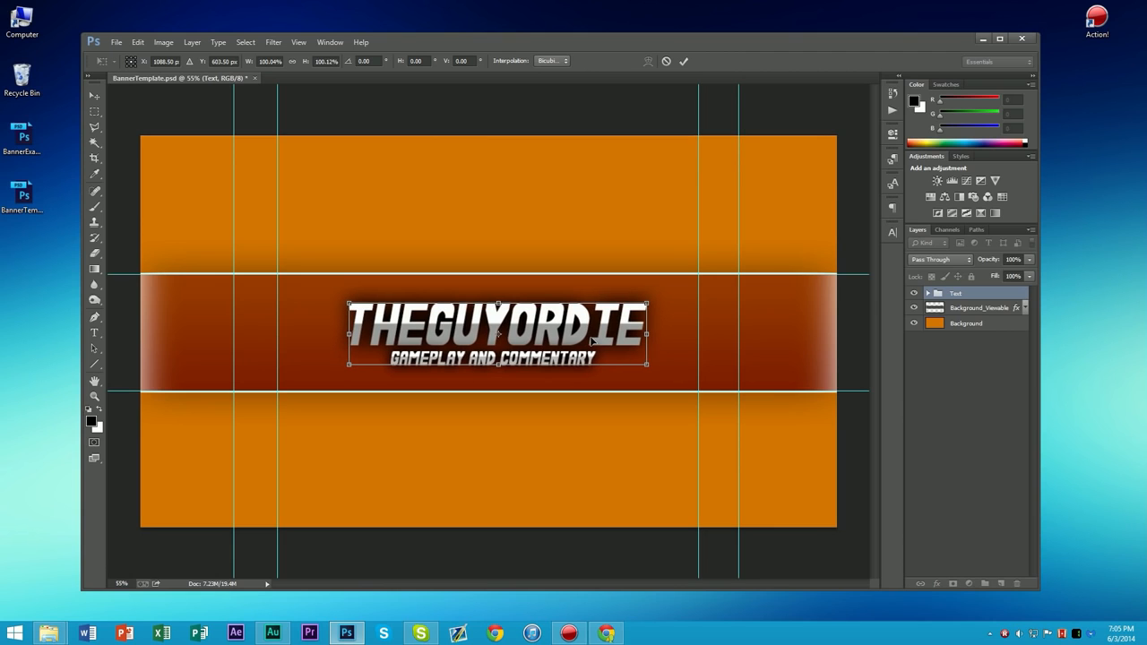
key(t)
- Transform the Text group again and nudge it further left to centre it in the banner strip, committing the move
scroll(588, 331, down, 6)
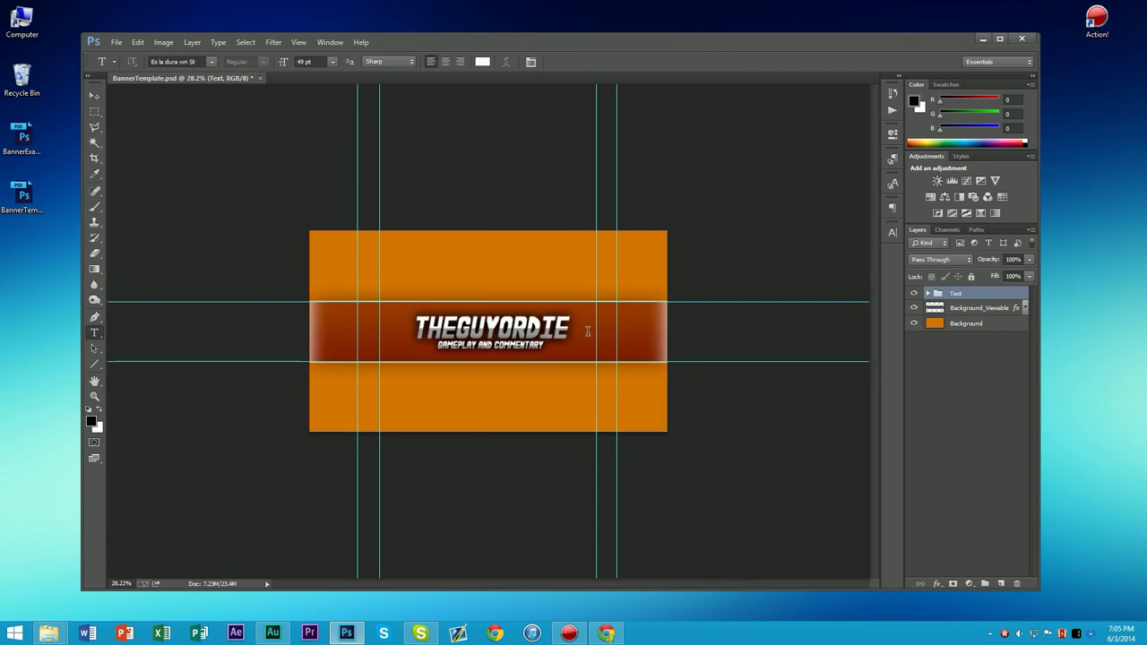
scroll(588, 332, up, 3)
key(ctrl+t)
key(Left)
key(Left)
key(Left)
key(Left)
key(Left)
key(Left)
key(Left)
key(Left)
key(Left)
key(Left)
key(Left)
key(Return)
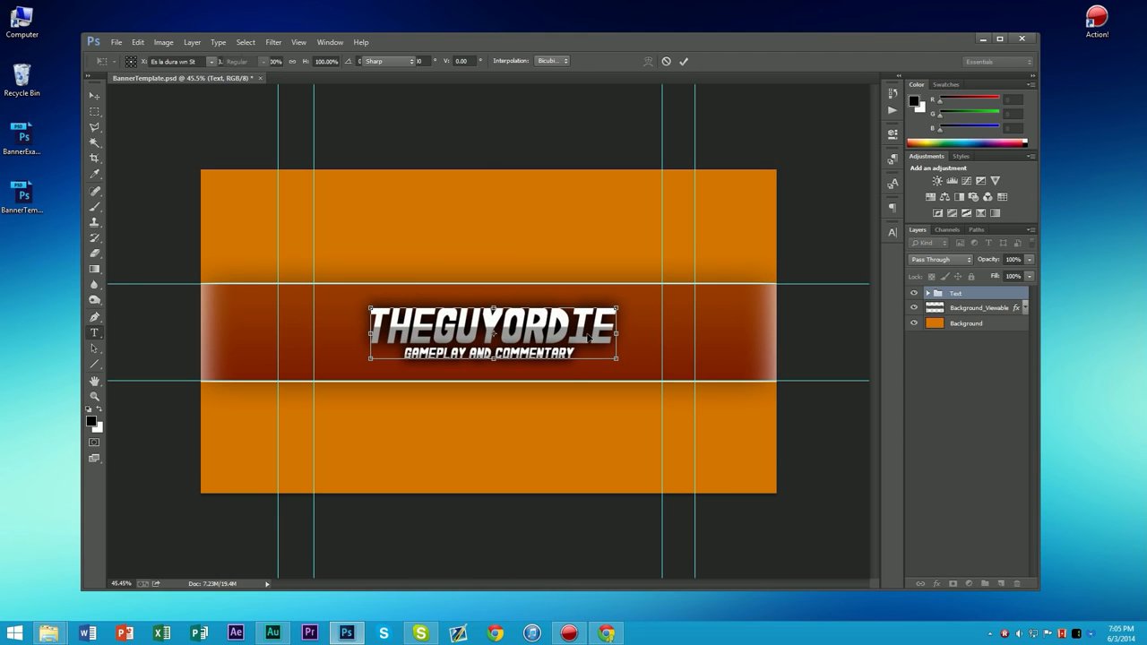
scroll(588, 334, down, 3)
scroll(588, 335, up, 5)
scroll(588, 338, up, 2)
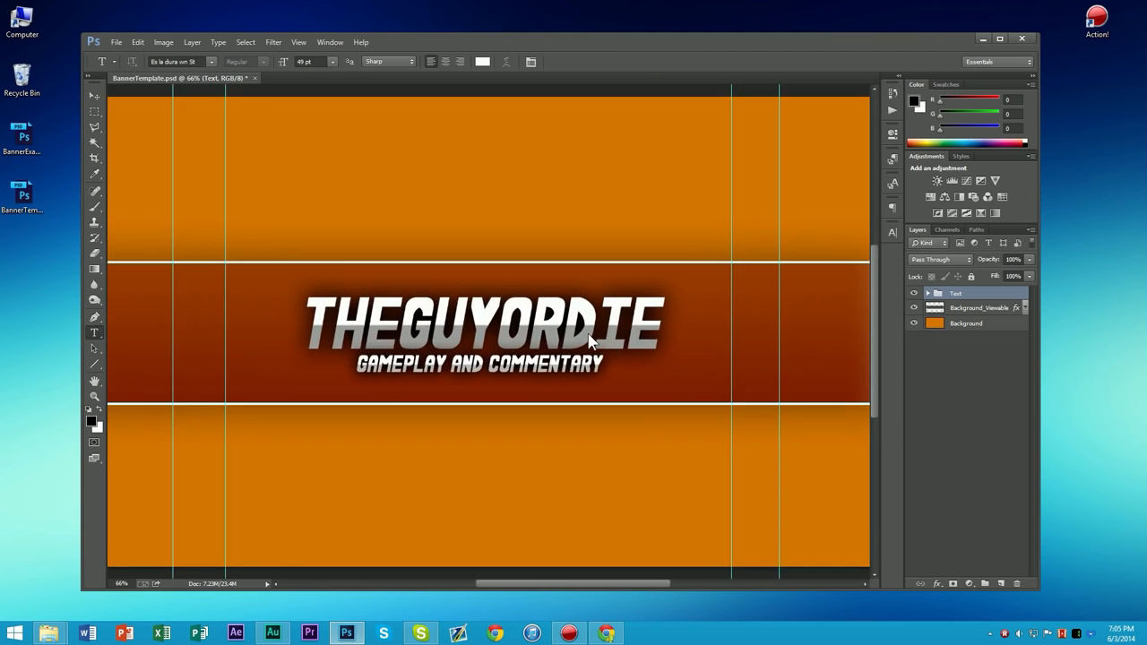
scroll(589, 338, down, 3)
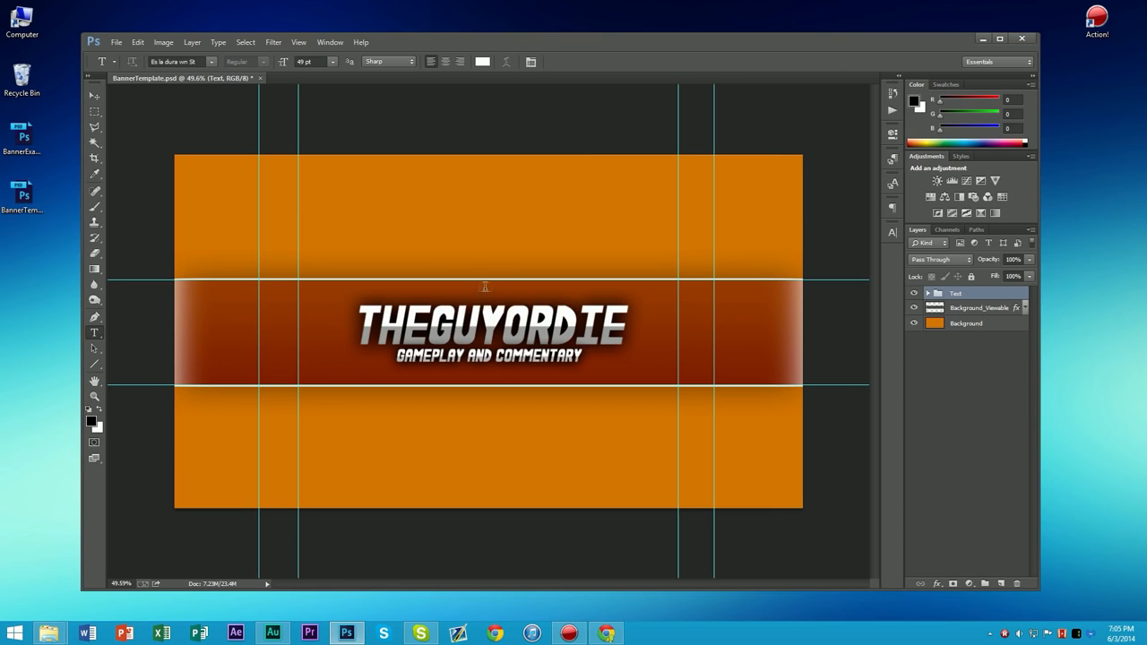
key(m)
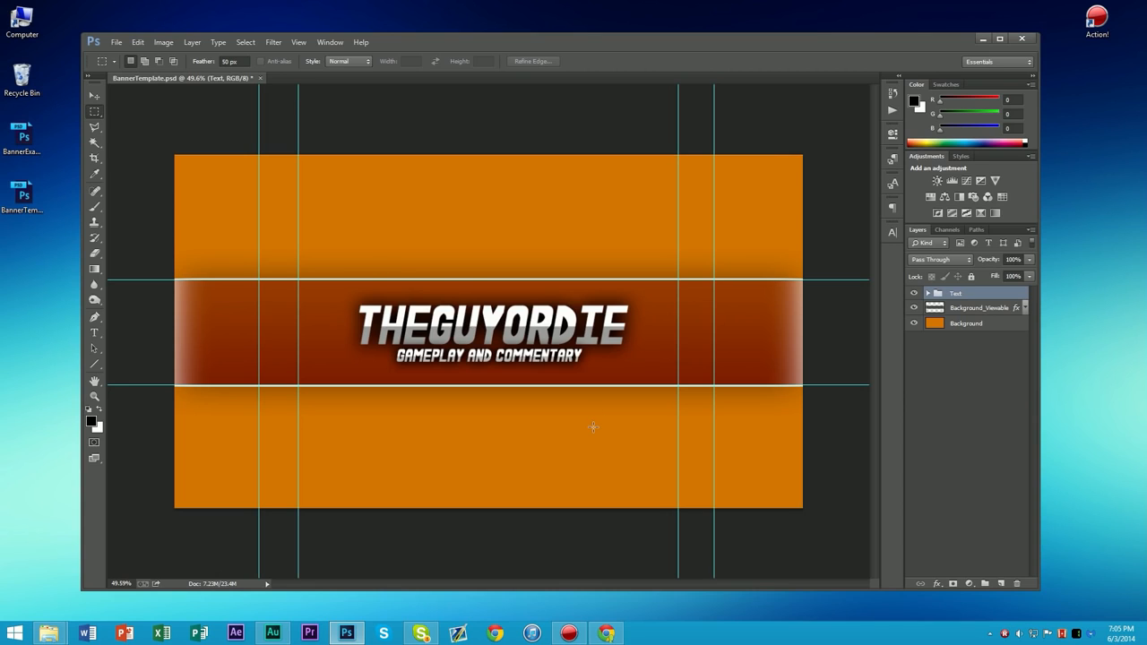
- Switch to Chrome, look through the font categories and recently added fonts on dafont.com, and open the Virginia Sky font page
click(608, 633)
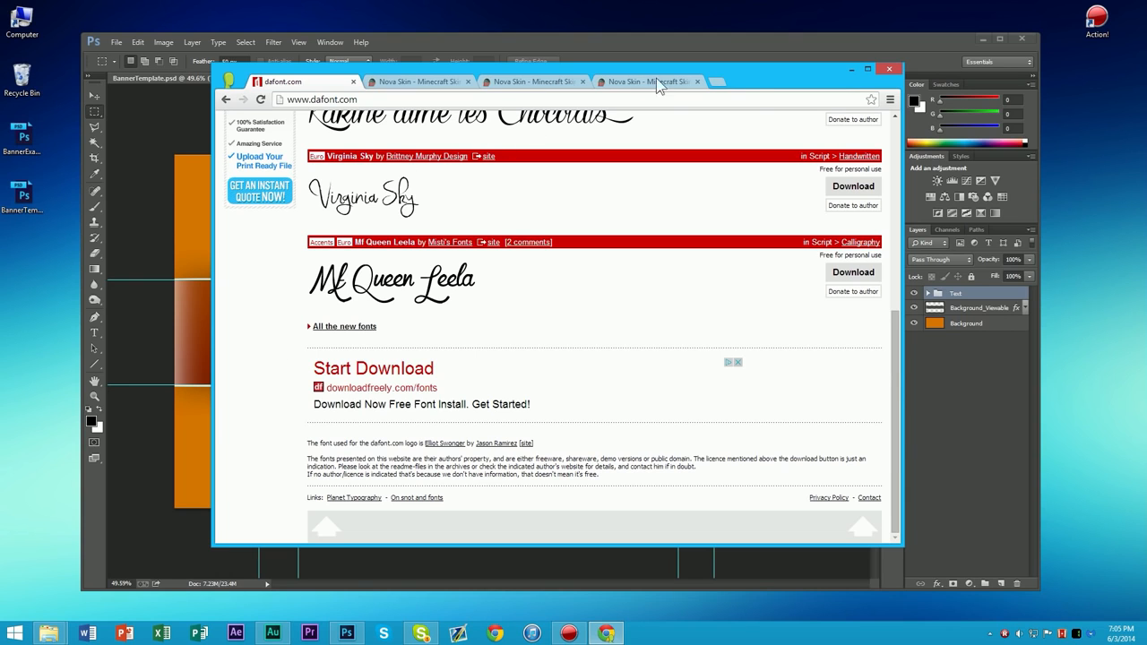
drag(757, 77, 821, 74)
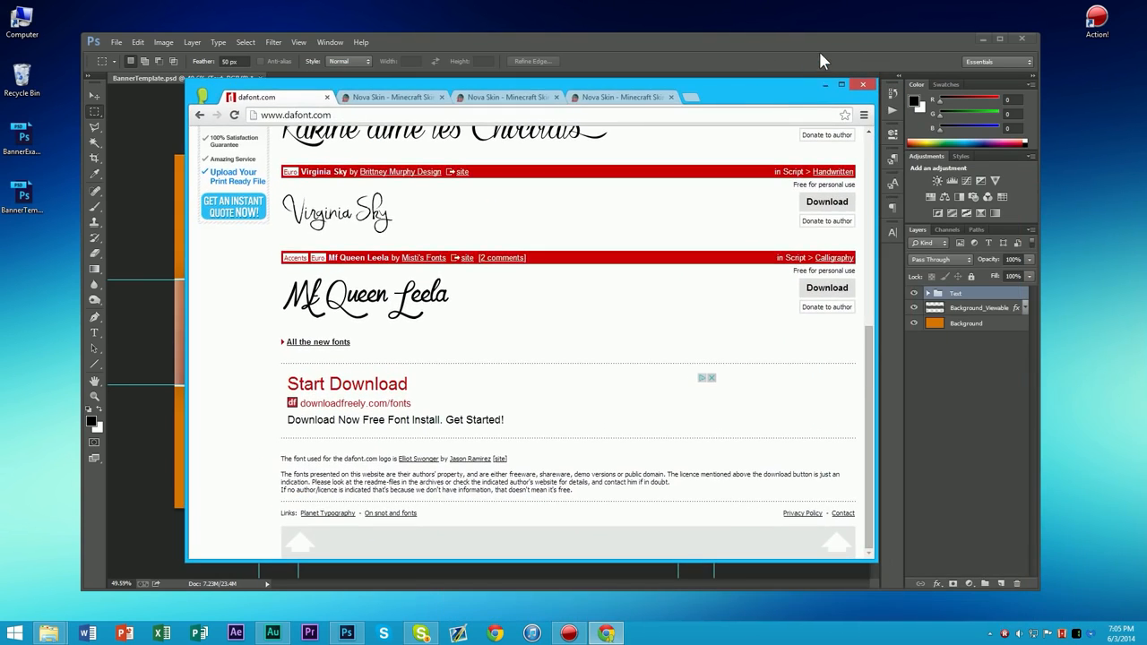
scroll(589, 257, up, 3)
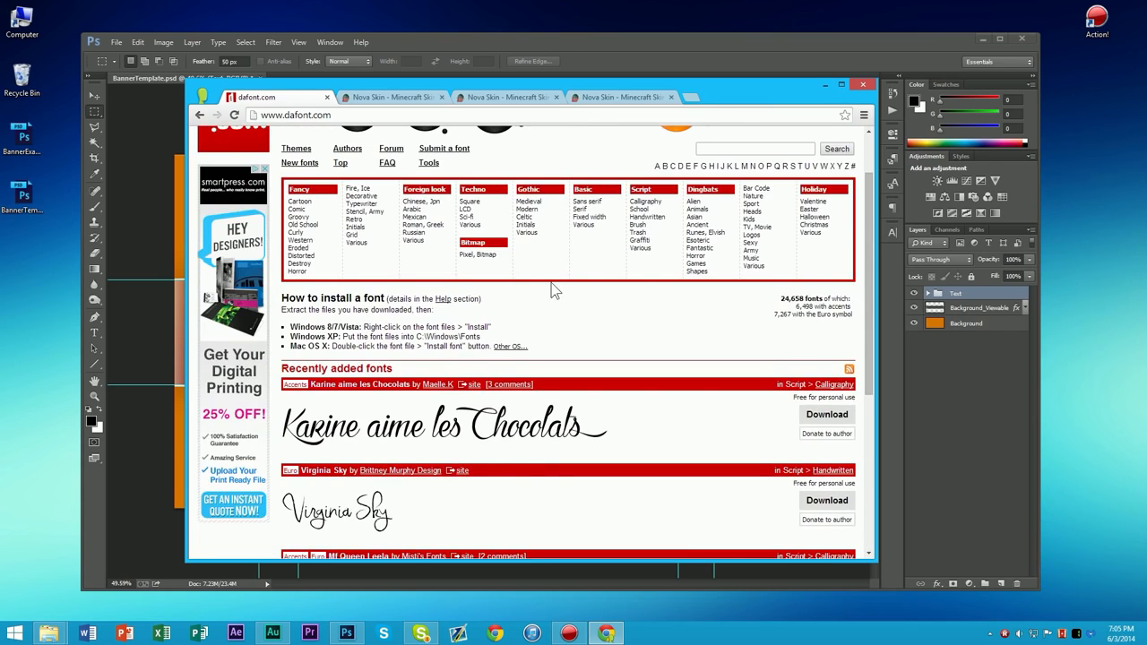
scroll(552, 290, up, 1)
scroll(520, 305, down, 4)
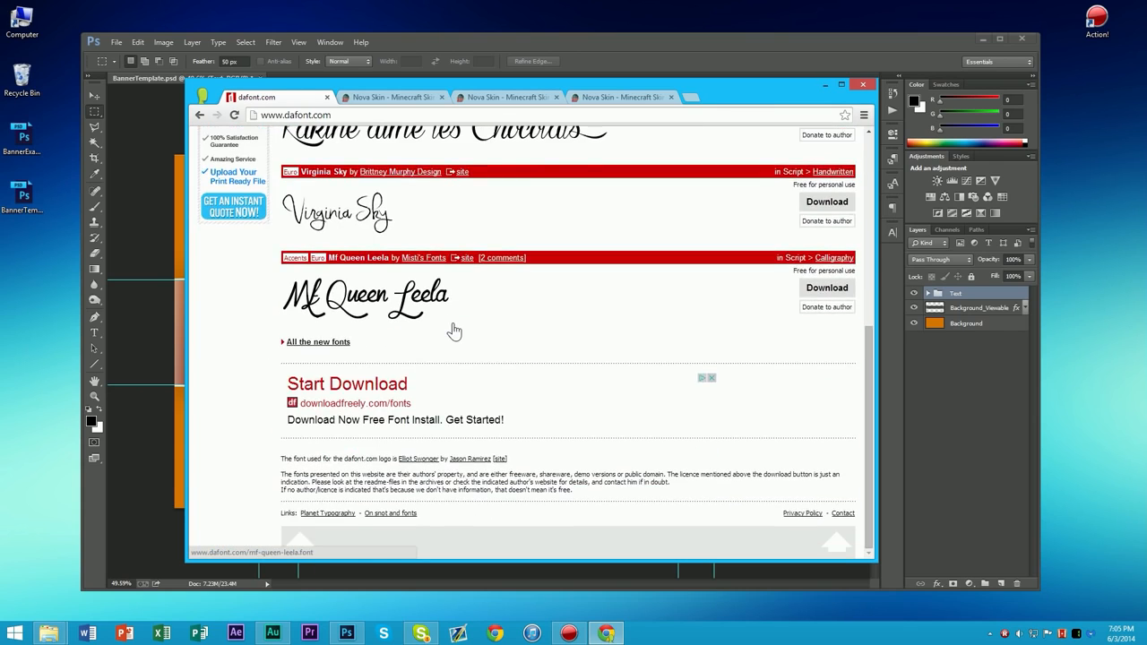
scroll(448, 328, up, 2)
scroll(448, 328, down, 2)
scroll(450, 369, up, 1)
scroll(450, 368, up, 2)
scroll(404, 313, down, 3)
scroll(363, 265, up, 3)
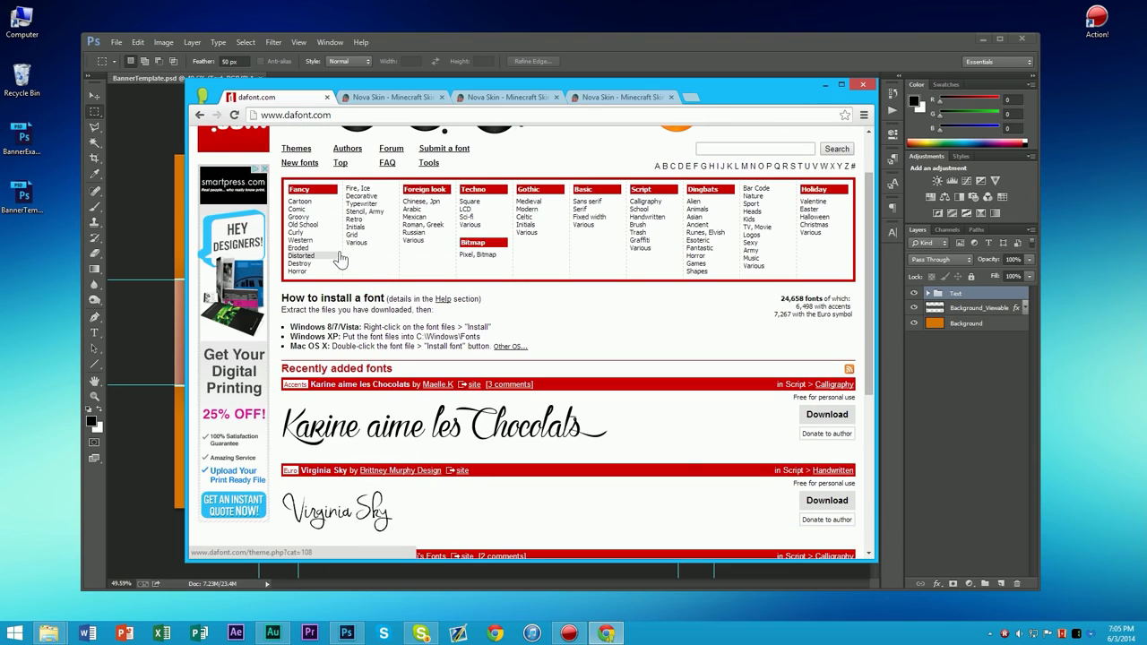
scroll(359, 323, down, 3)
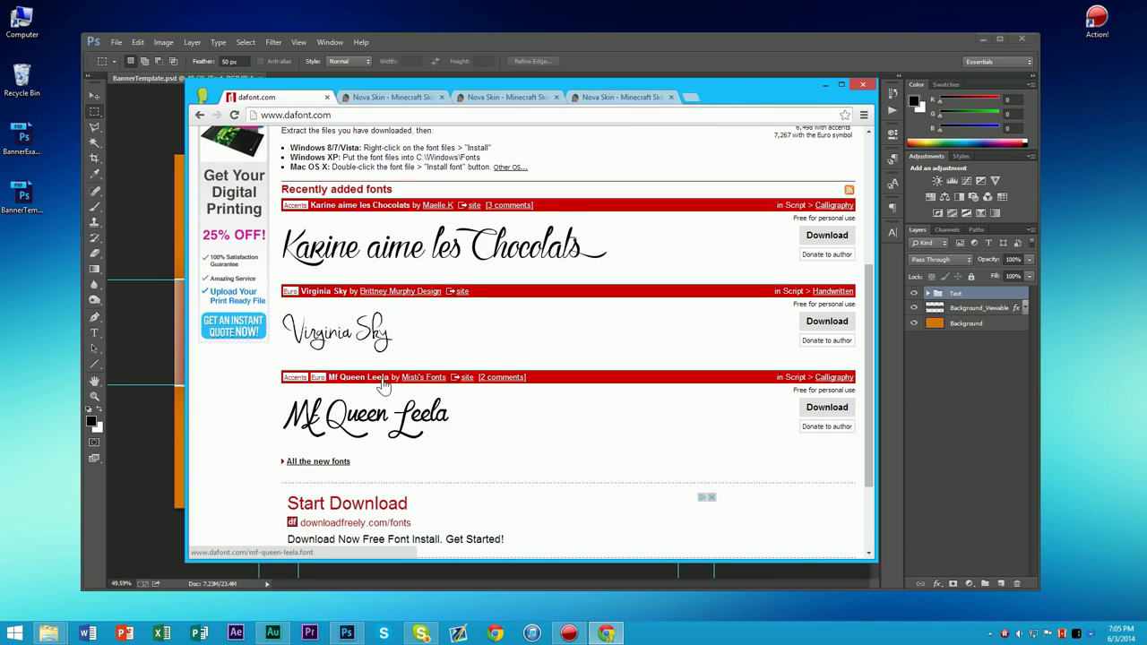
click(348, 330)
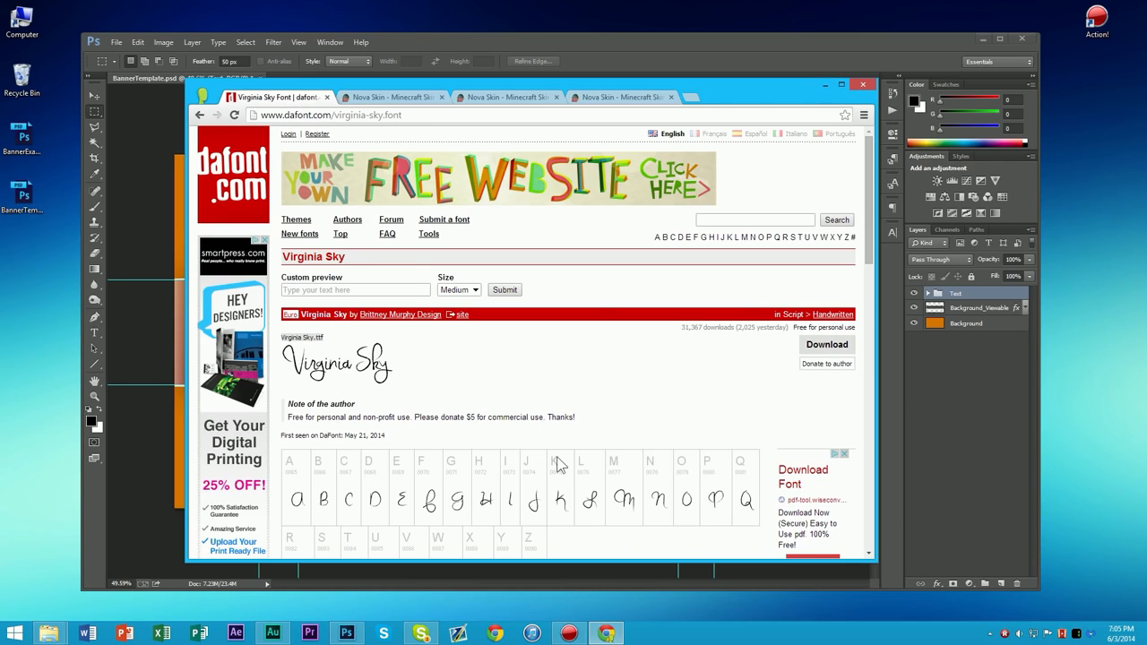
- Switch back to Photoshop and try a neighbouring font on the whole THEGUYORDIE title text
click(823, 86)
key(t)
click(475, 324)
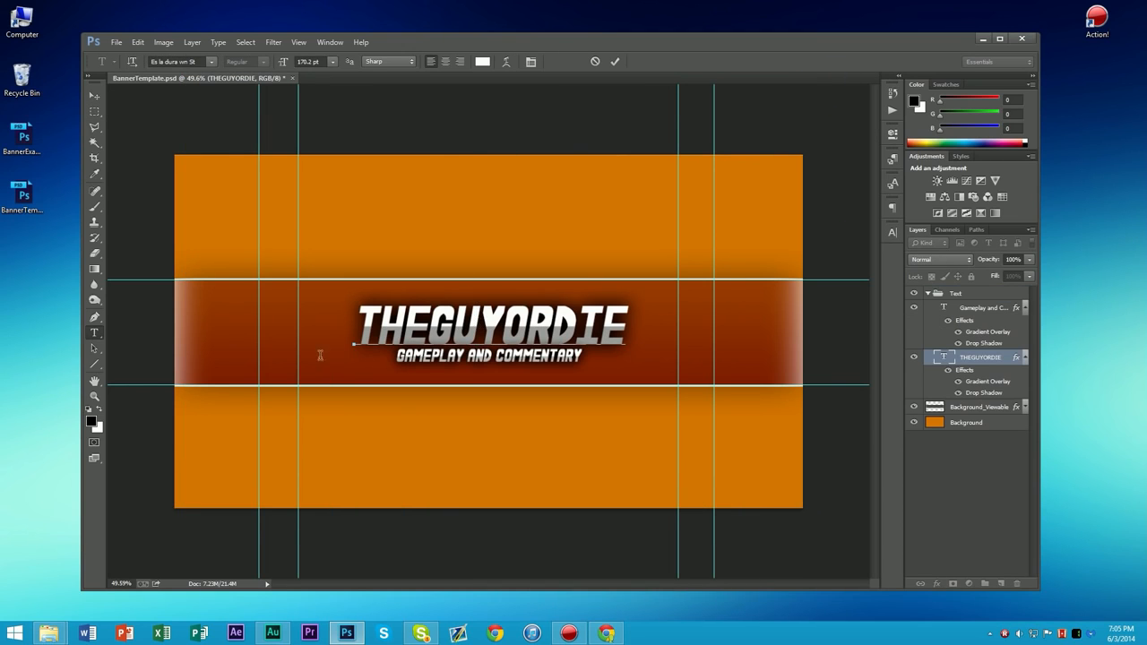
click(427, 313)
drag(578, 321, 432, 331)
double_click(432, 331)
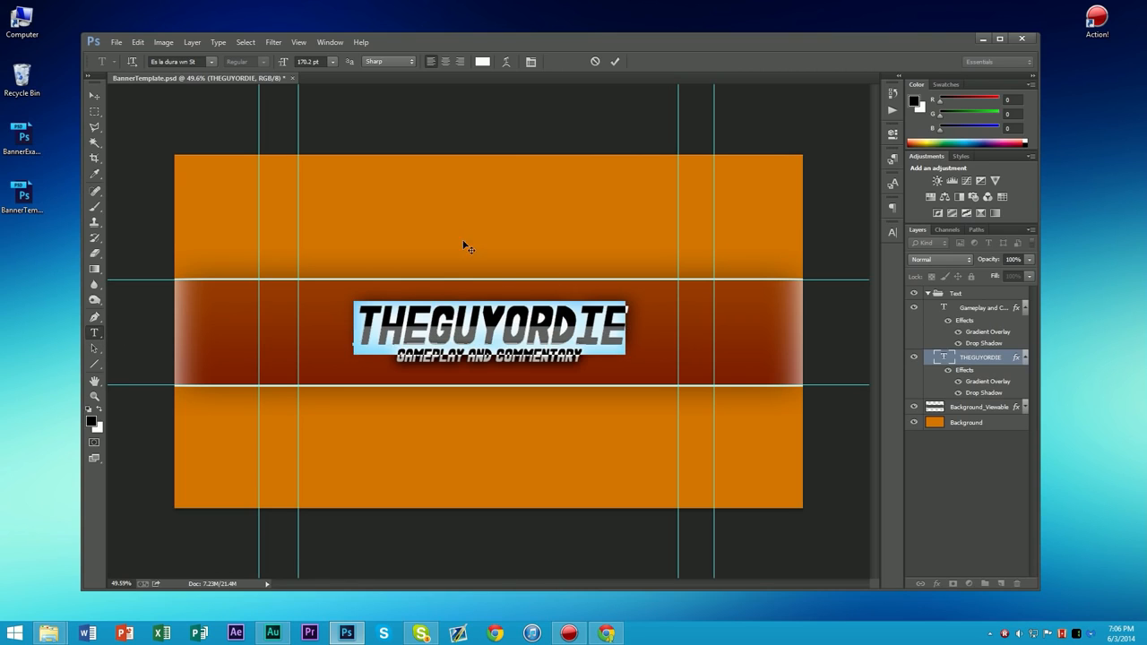
click(191, 61)
key(Down)
key(Up)
click(615, 61)
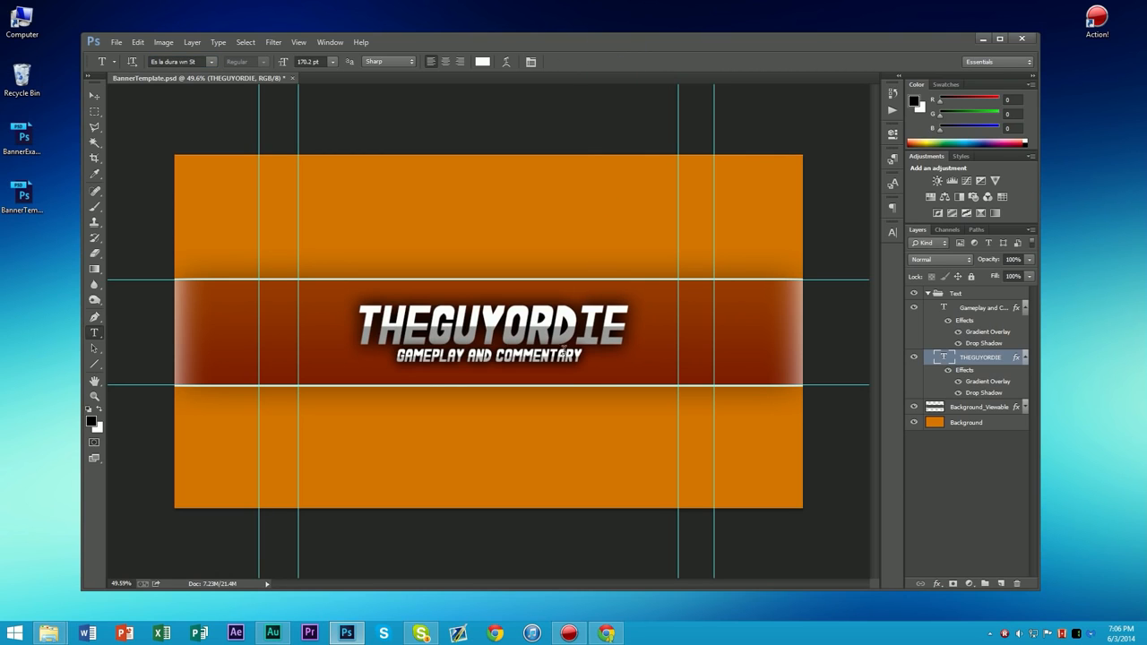
- Switch to Chrome, open the player skin editor from the Nova Skin site and search its gallery for "Theguyordie"
click(607, 633)
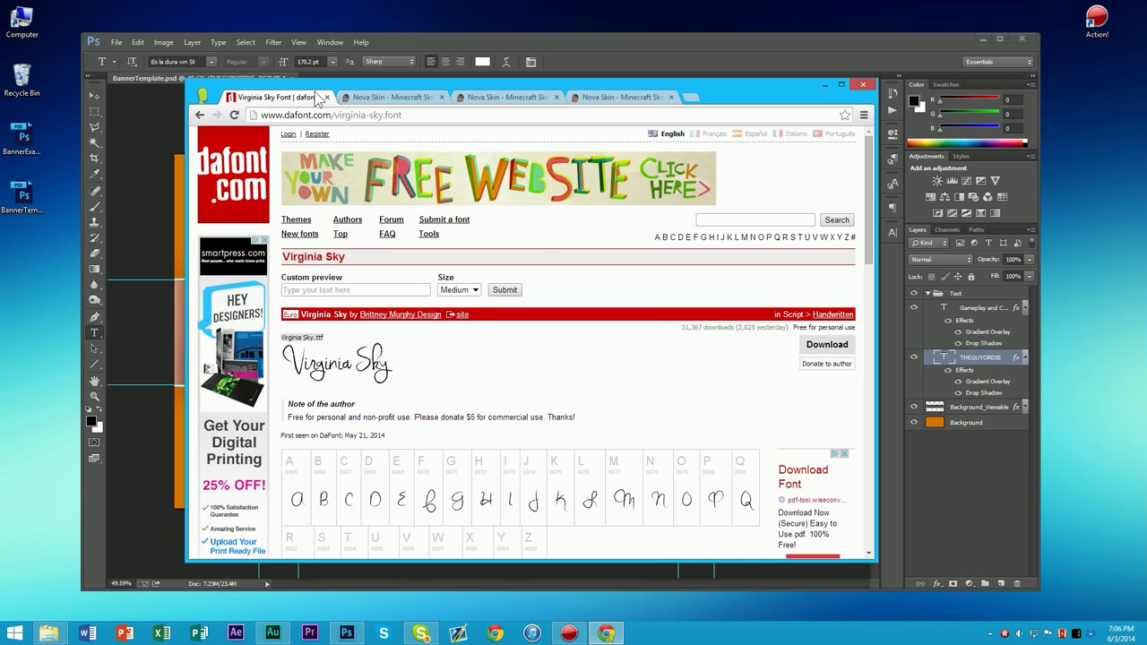
click(370, 96)
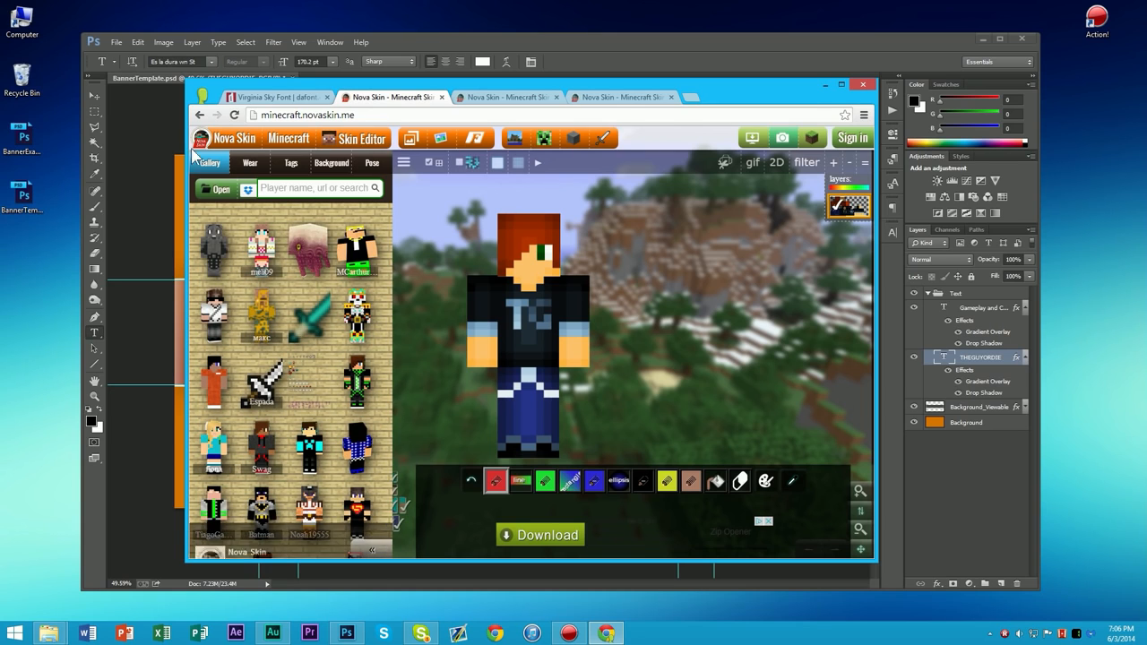
click(224, 140)
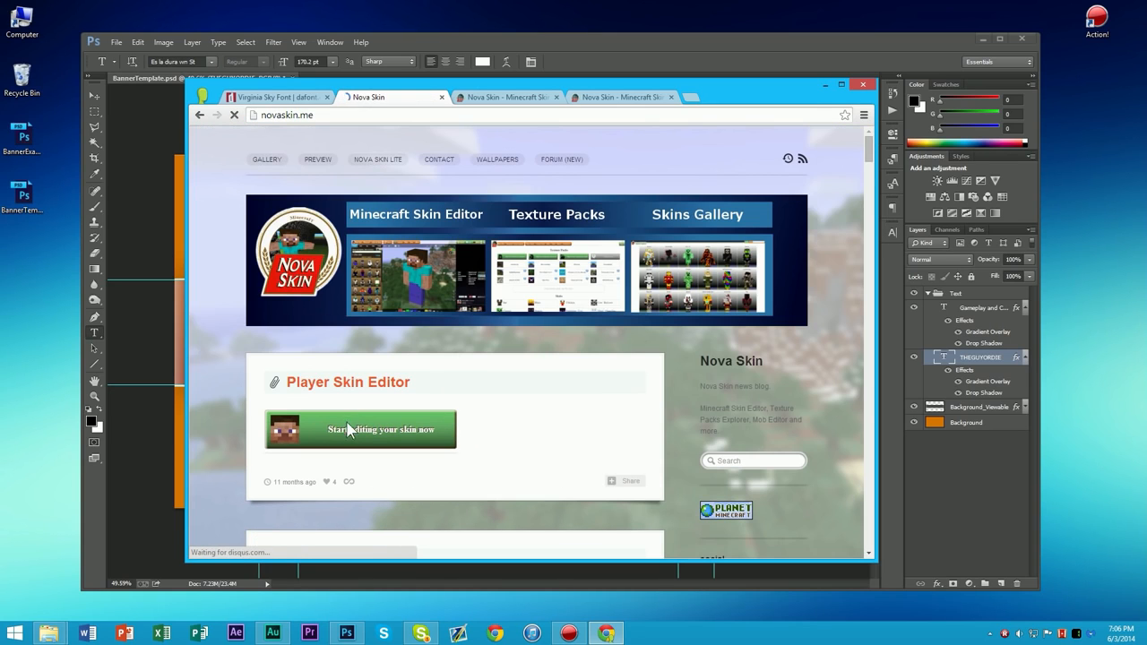
click(330, 446)
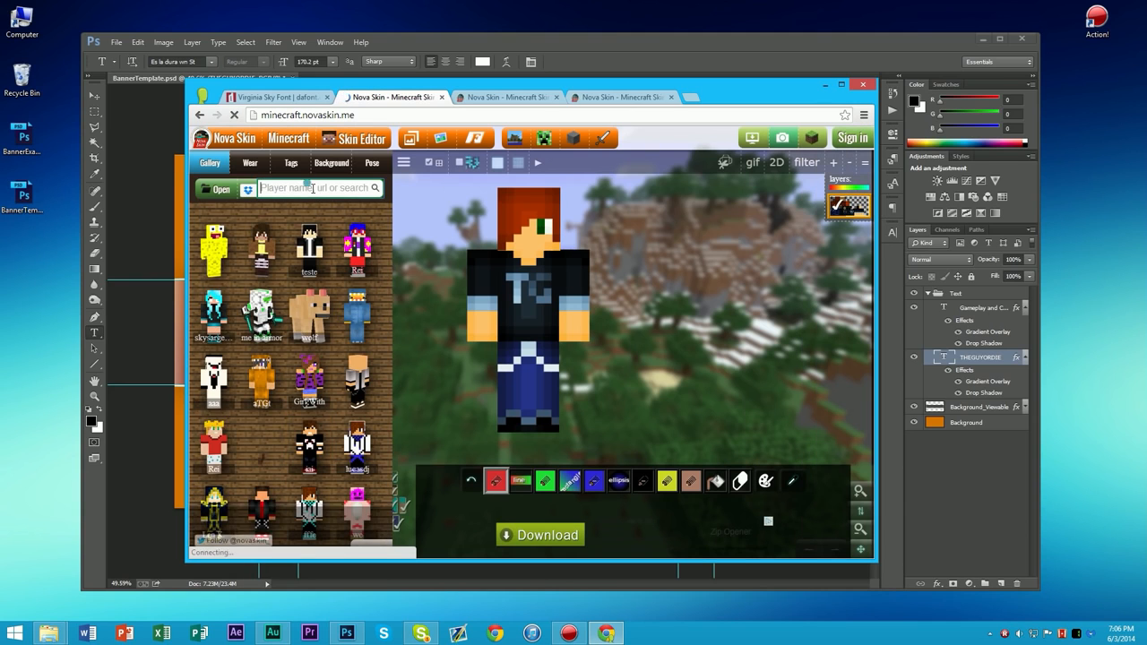
click(314, 192)
text(The)
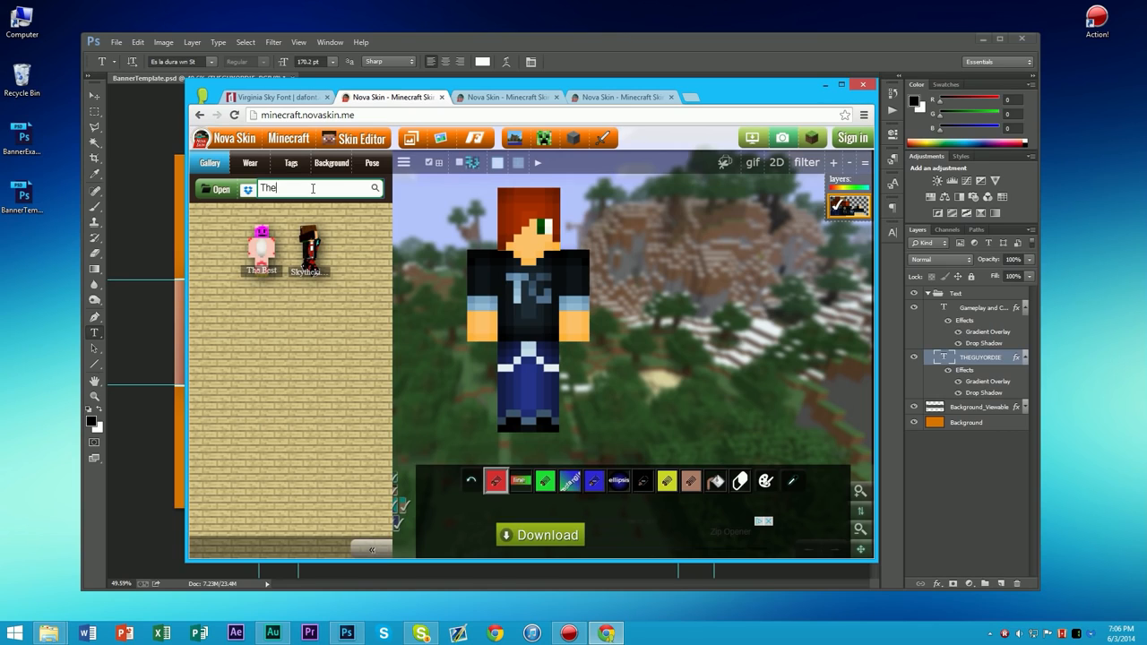
text(guyordie)
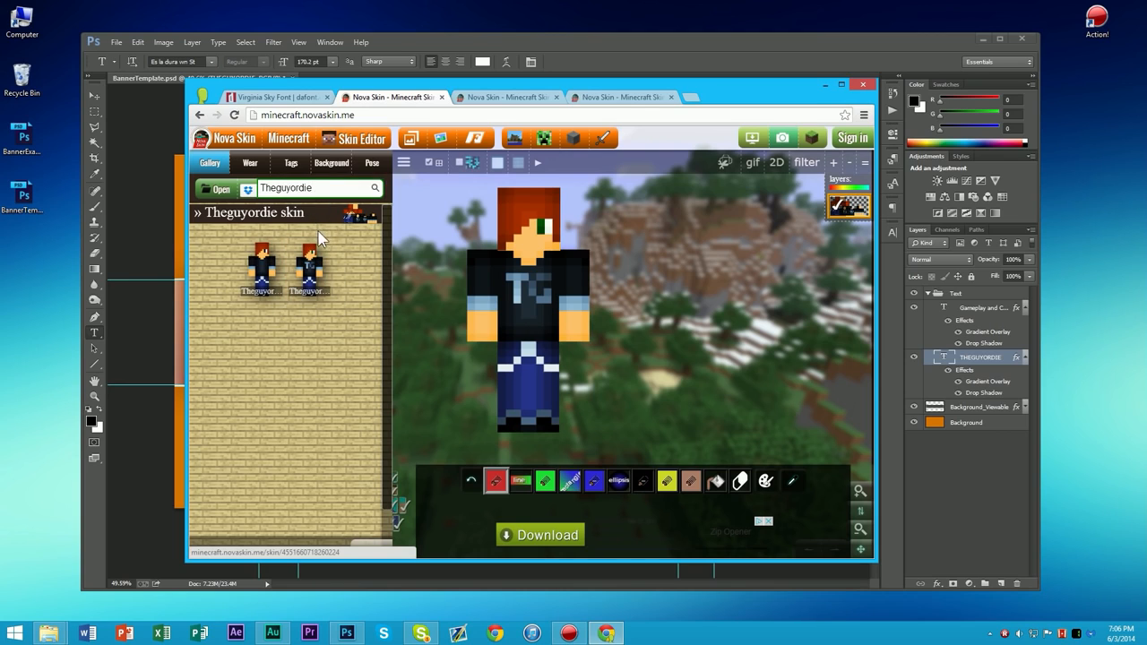
- Pose the character with body values -154, -65 and -67, body bending -0.2 and 0.35, head -45 and 20, and right arm -78 and 104
click(372, 164)
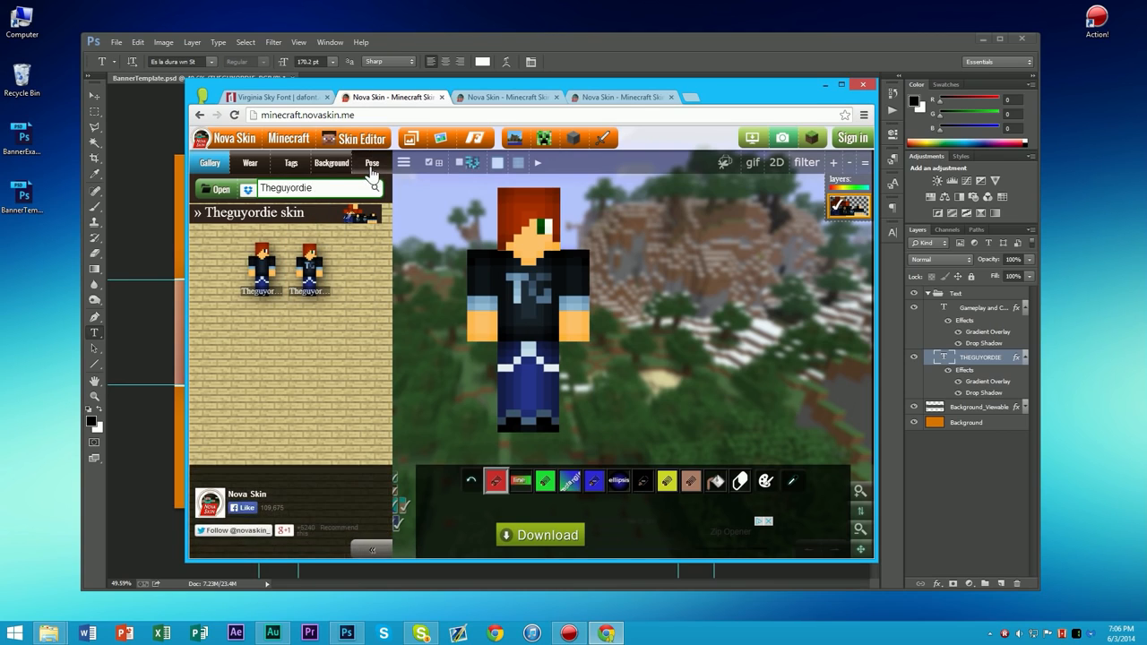
drag(200, 337, 276, 403)
drag(203, 414, 507, 493)
drag(339, 499, 345, 529)
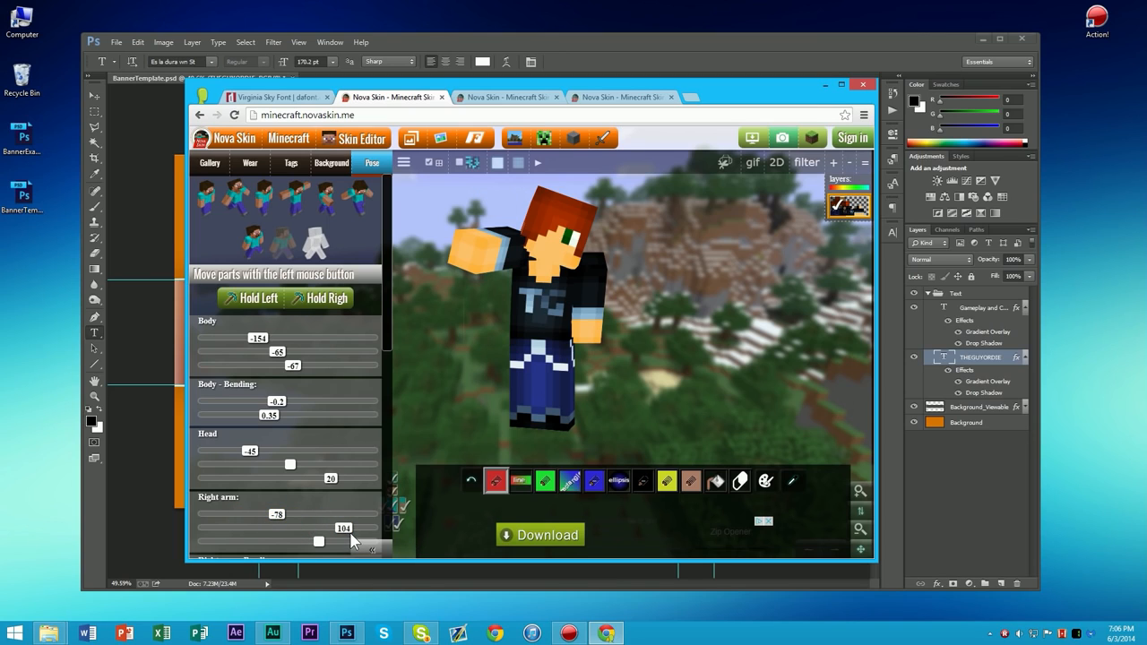
- Compare the characters in the other two Nova Skin pages and review the pose settings of the first one
click(520, 98)
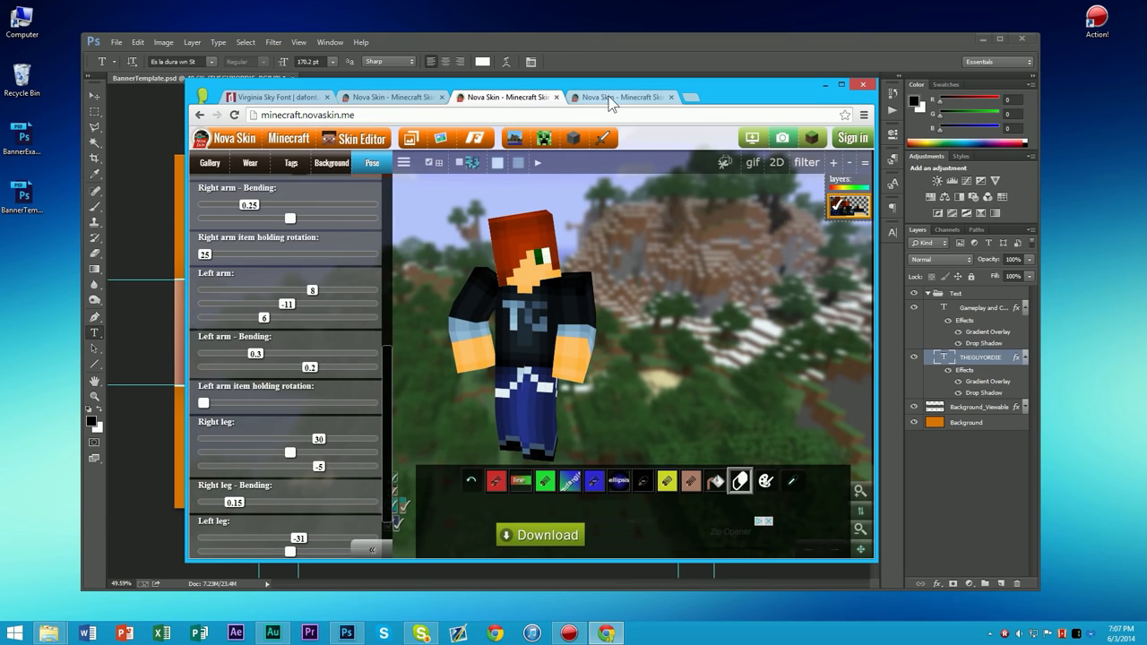
click(612, 97)
click(484, 99)
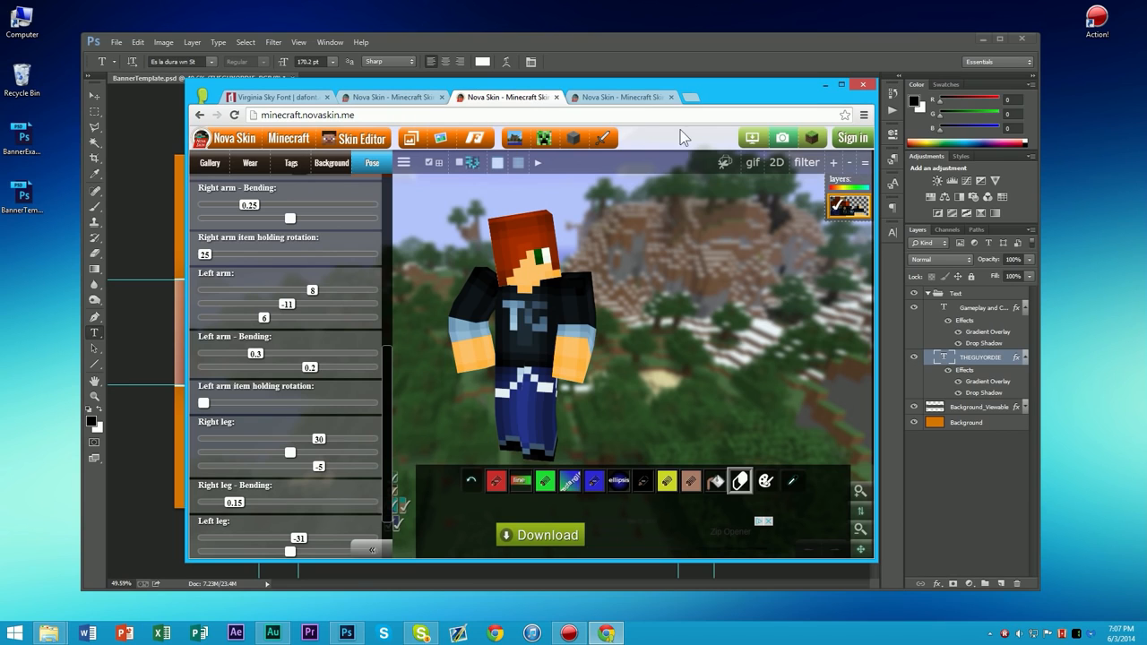
scroll(384, 444, down, 2)
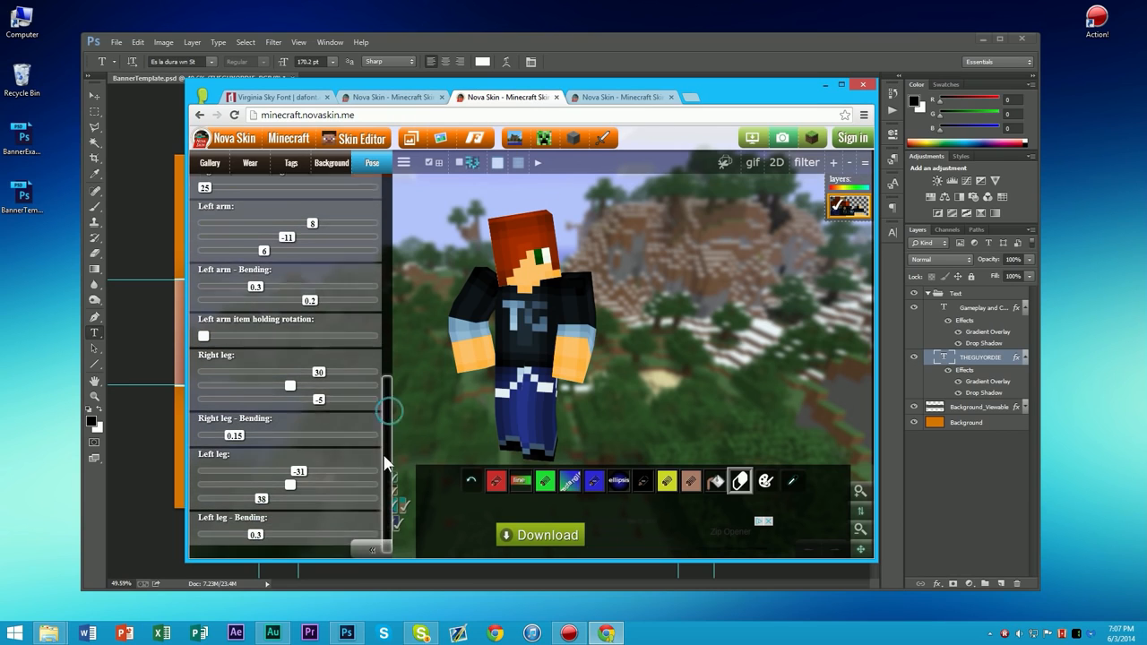
drag(385, 464, 397, 219)
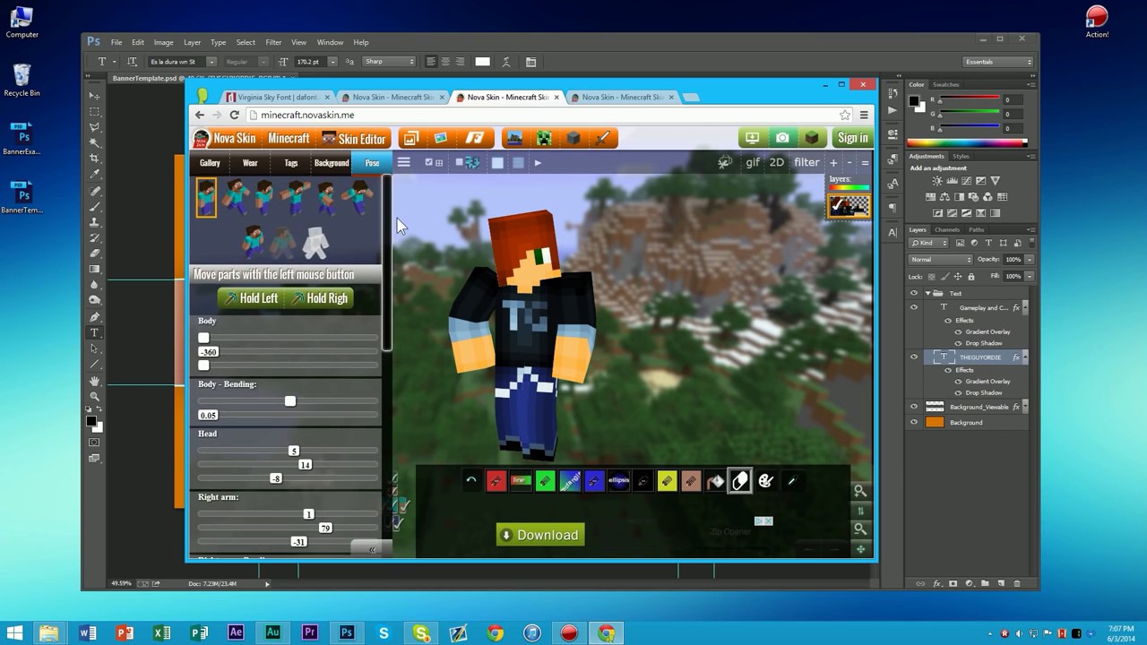
- Take a snapshot of the standing character in the middle Nova Skin page and open the image on its own page
click(615, 104)
drag(387, 385, 369, 418)
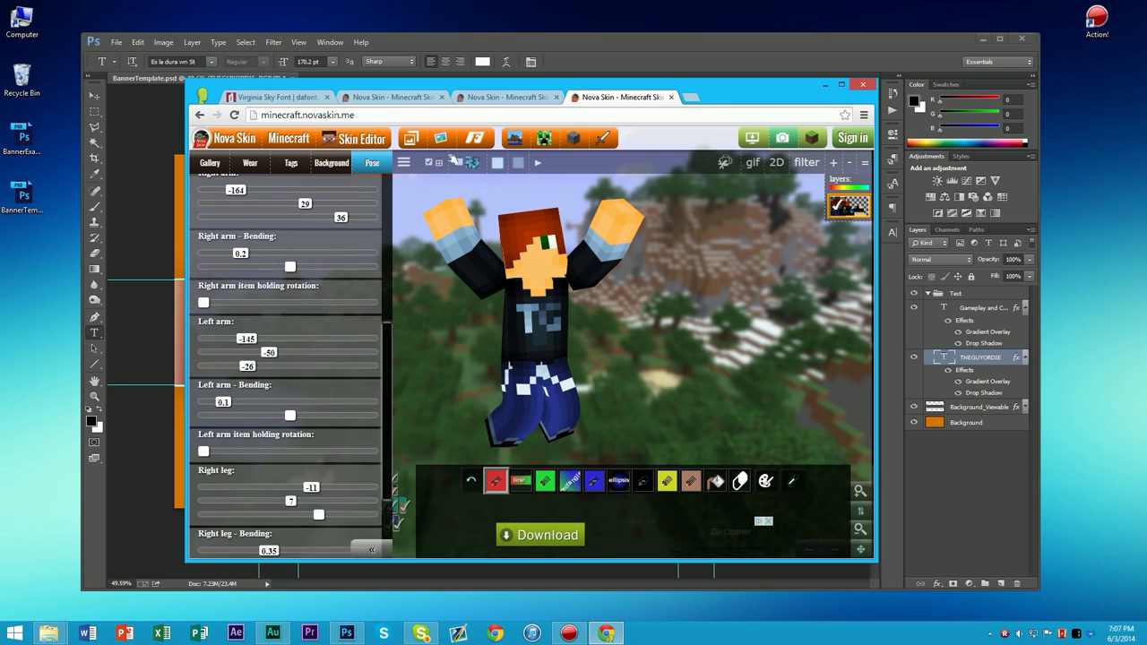
click(489, 97)
drag(391, 309, 398, 369)
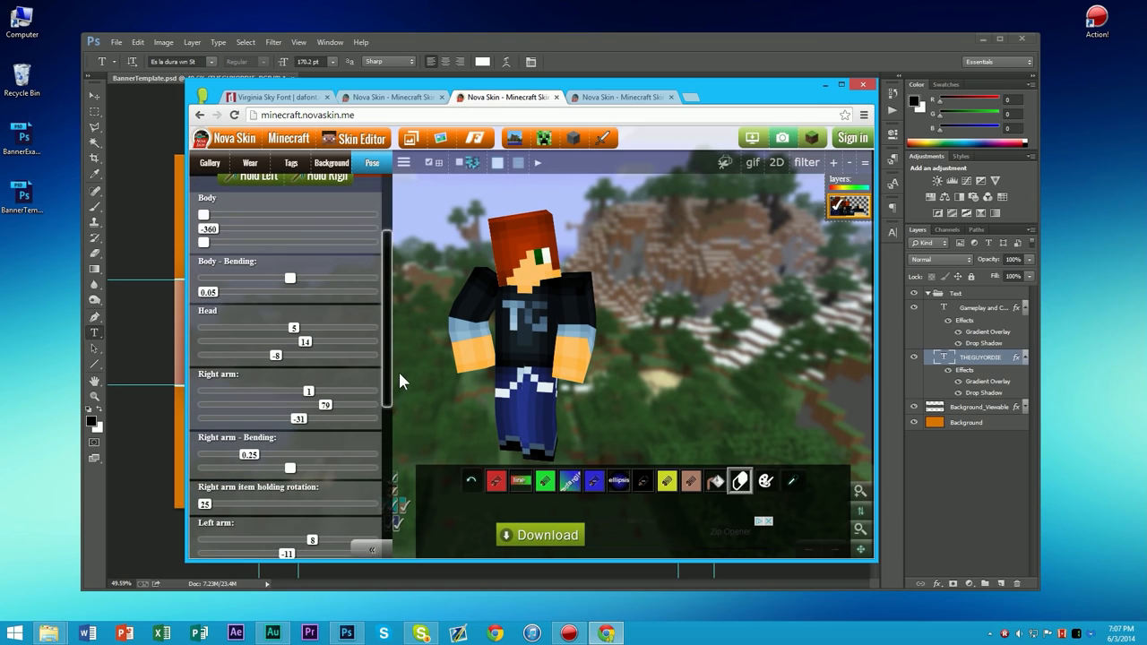
click(782, 141)
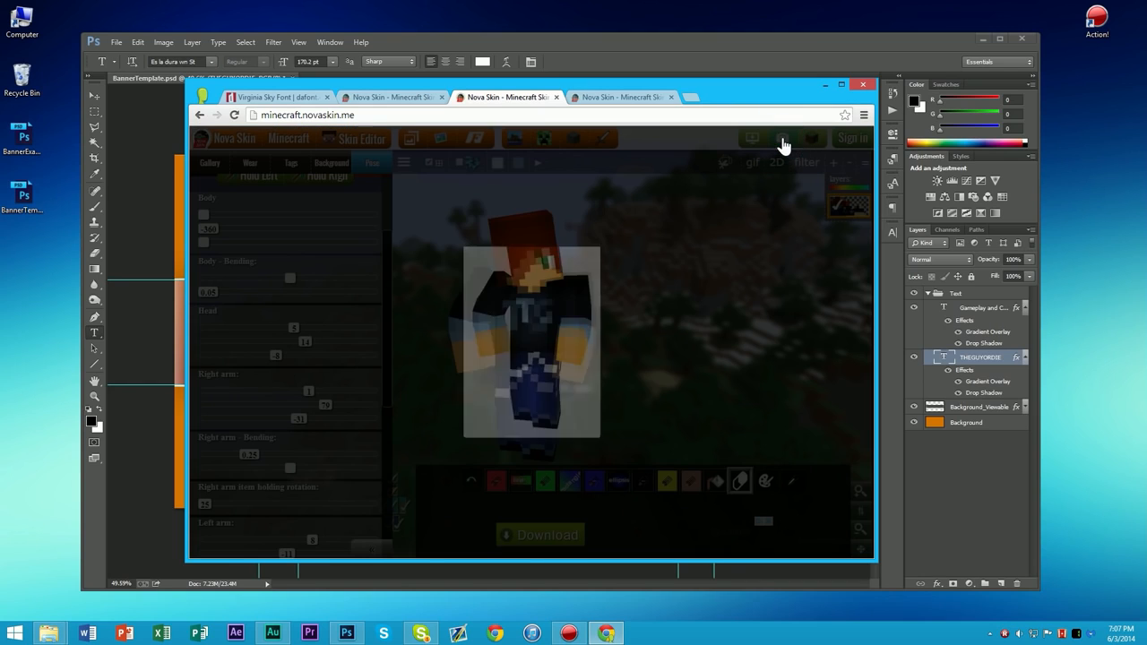
right_click(545, 303)
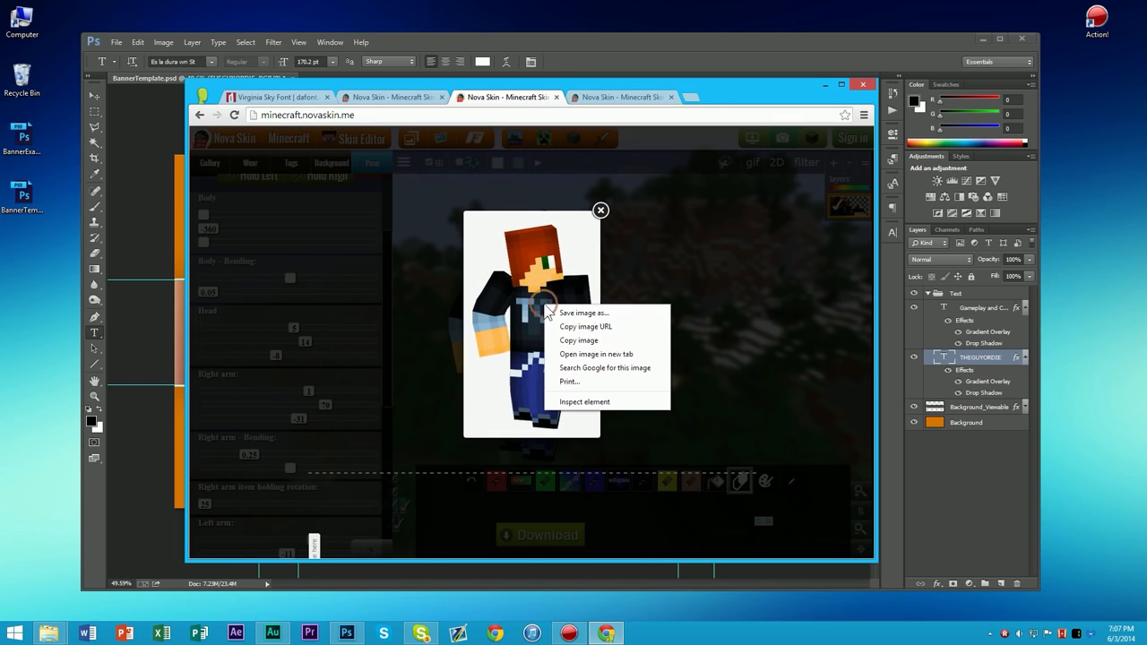
click(585, 354)
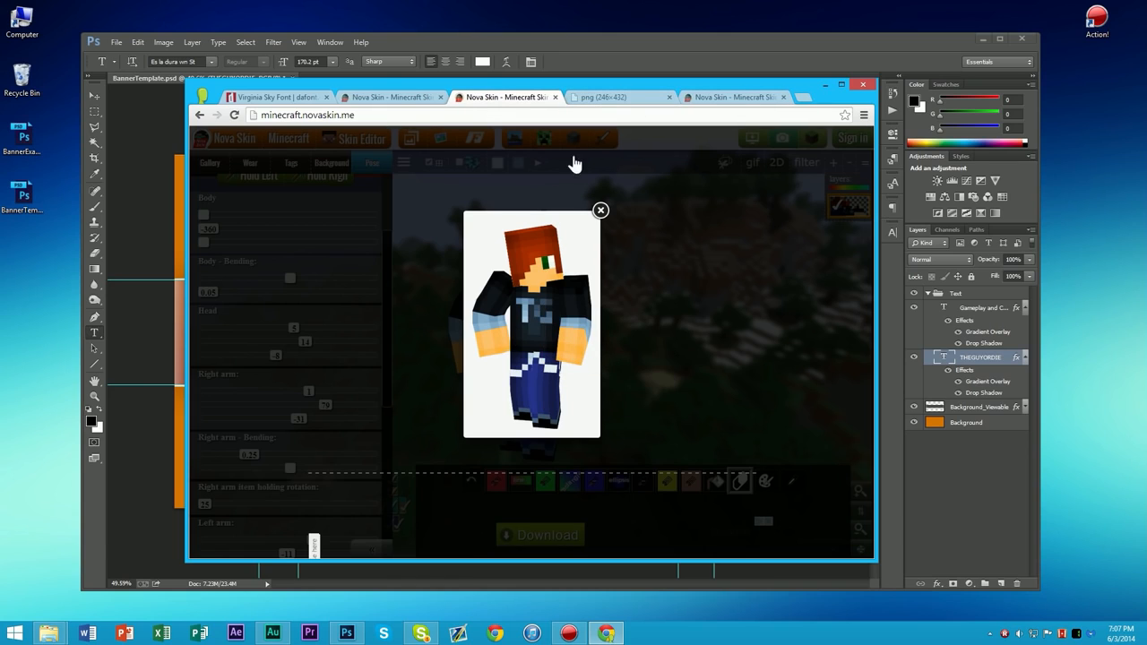
- Save the standing character image to the desktop, then close the image page and the snapshot preview
right_click(539, 297)
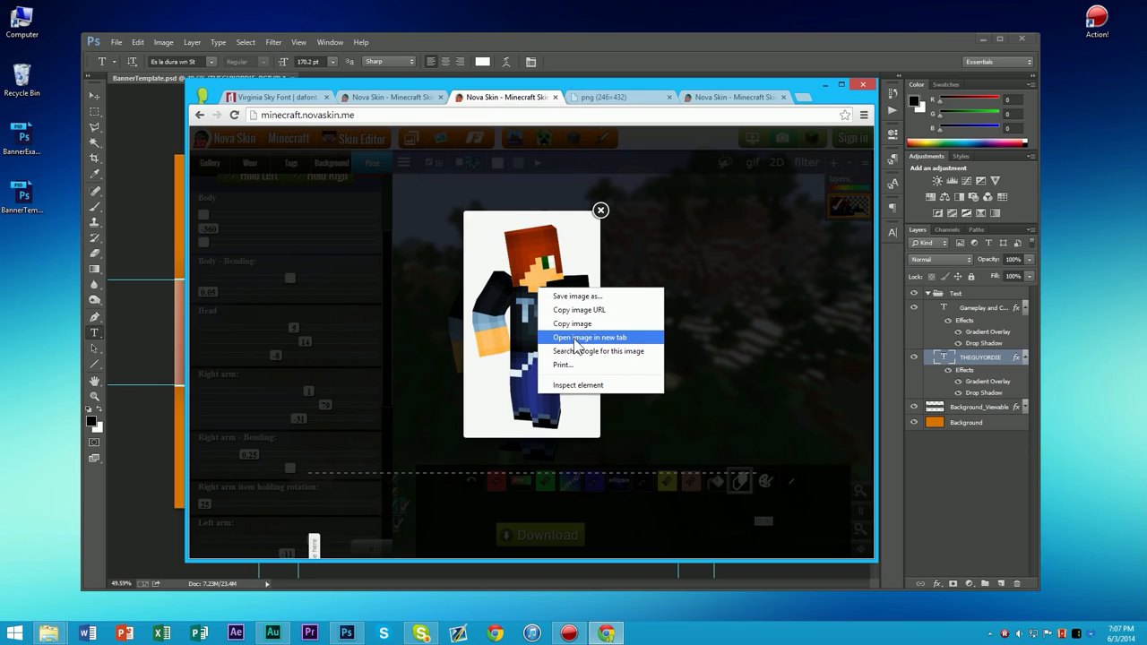
click(601, 96)
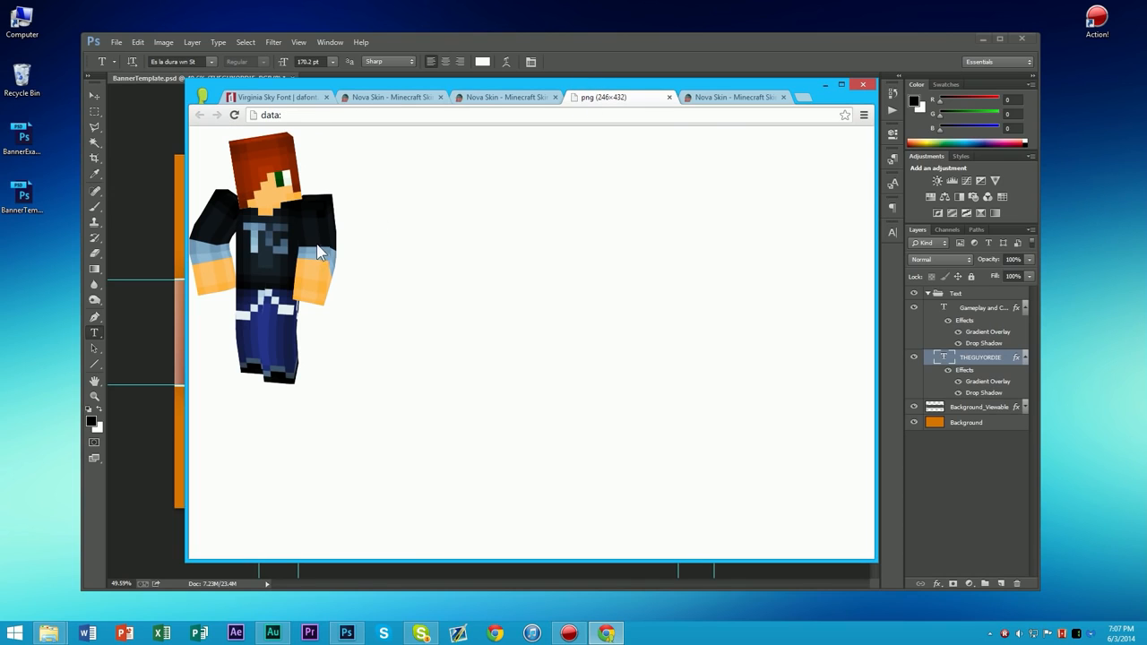
drag(271, 248, 50, 255)
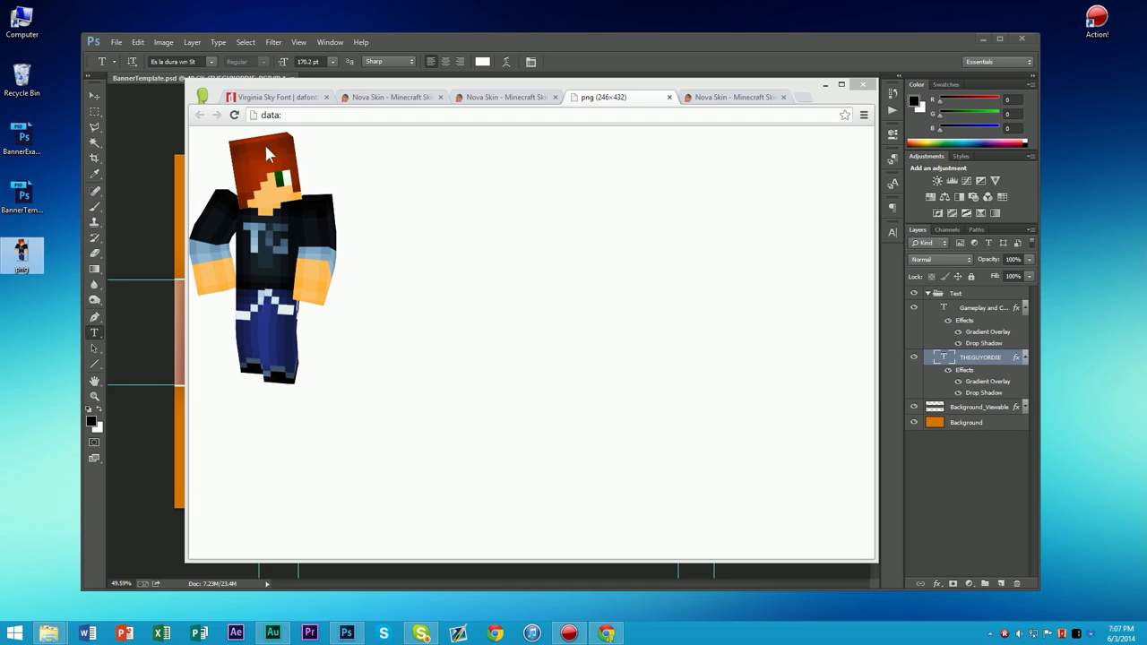
middle_click(599, 102)
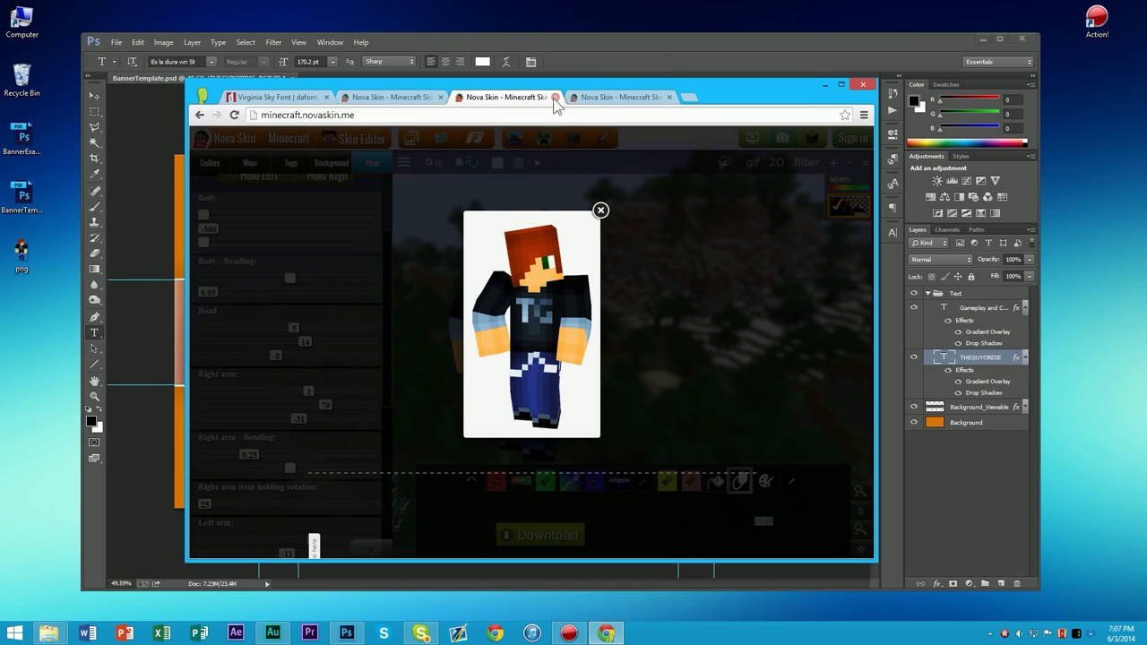
click(598, 208)
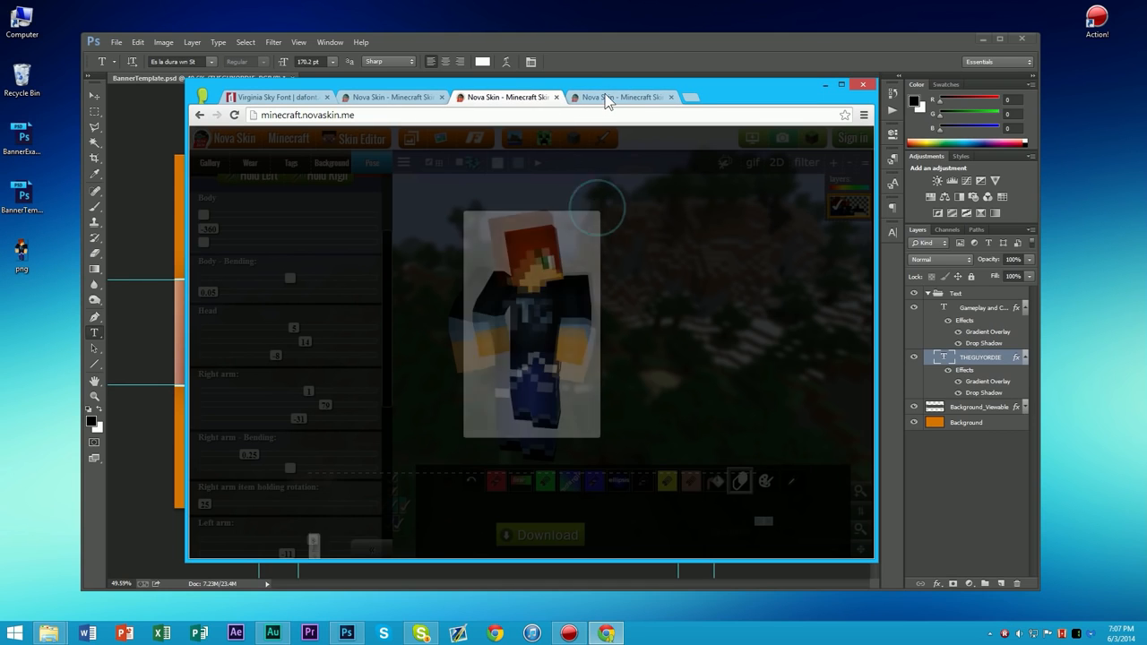
- Take a snapshot of the raised-arms character in the last Nova Skin page and open the image on its own page
click(606, 101)
click(783, 160)
right_click(542, 316)
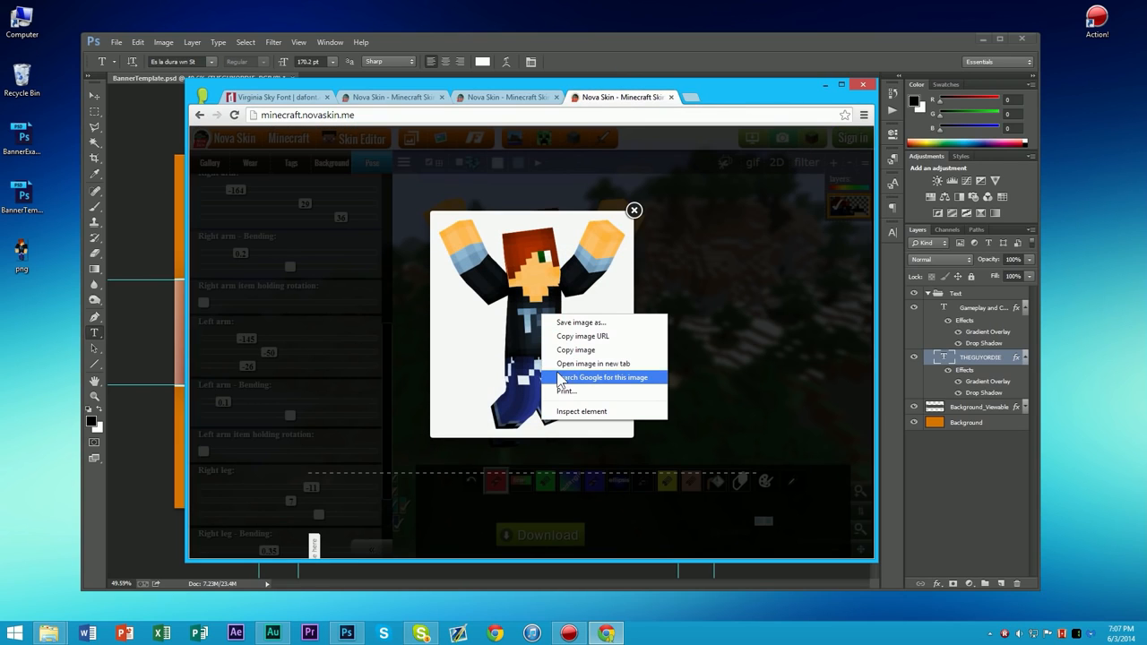
click(570, 364)
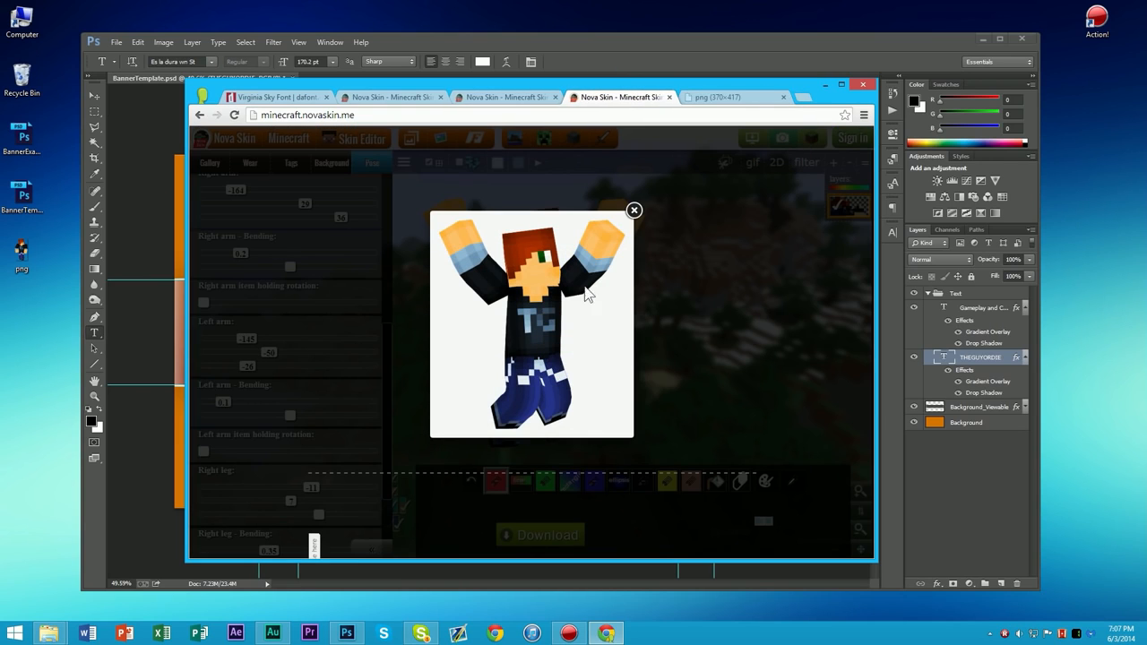
click(715, 101)
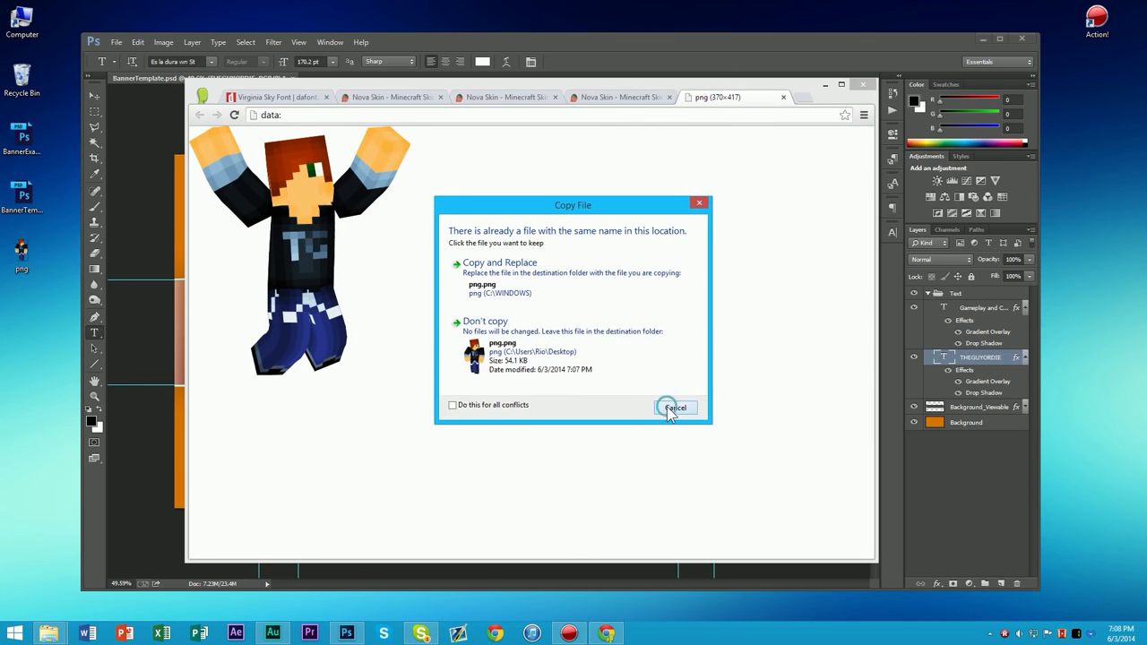
- Cancel the conflicting file copy and rename the standing character image on the desktop as png1
click(675, 408)
click(22, 269)
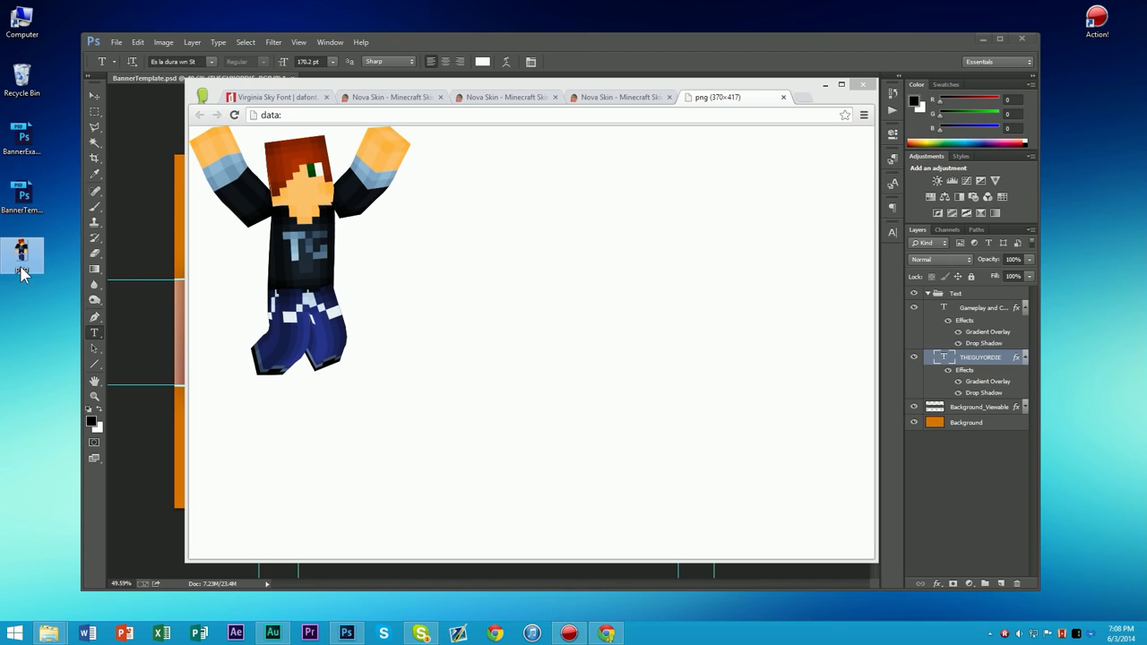
key(Right)
text(1)
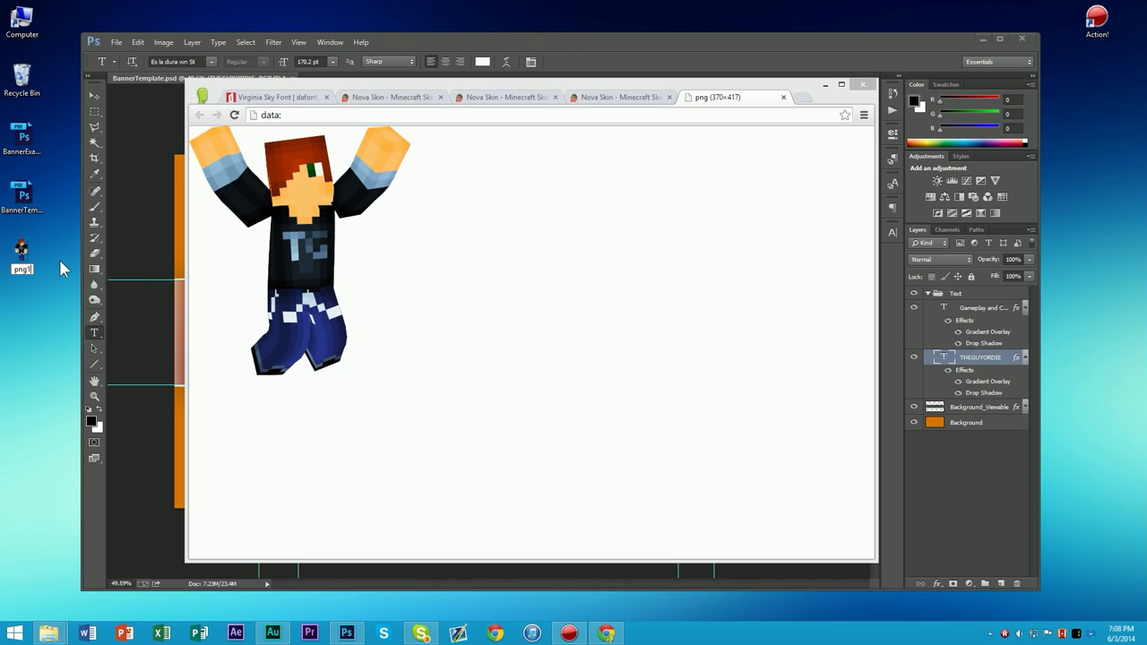
key(Return)
- Save the raised-arms character image to the desktop, then close the image page and the snapshot preview
drag(303, 291, 41, 329)
double_click(22, 255)
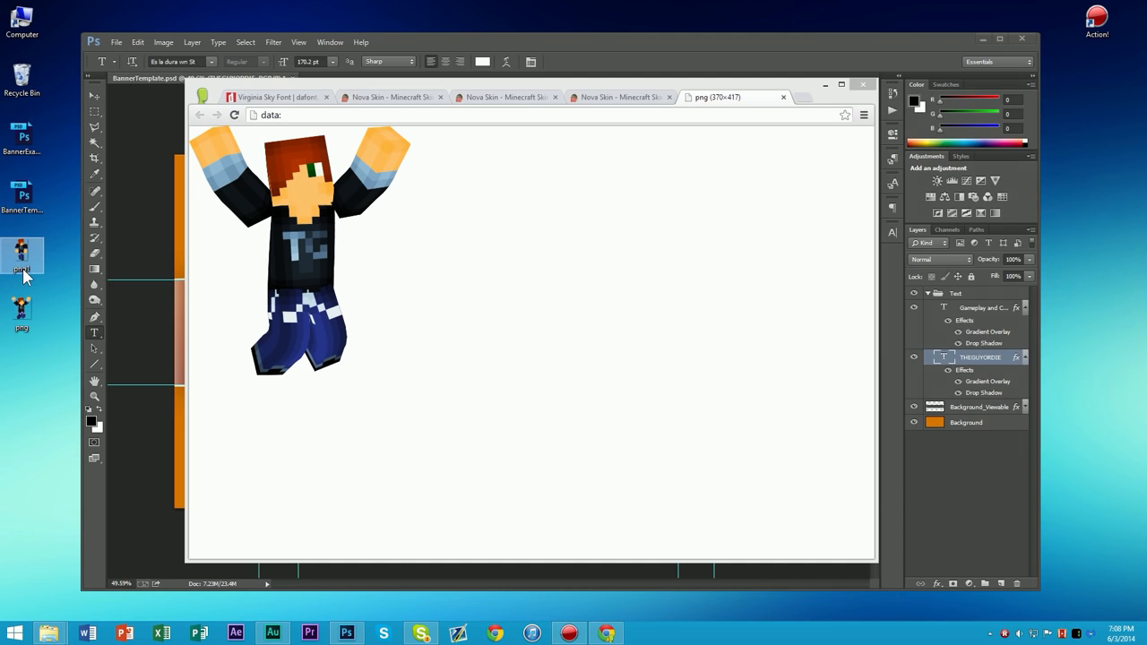
click(1130, 41)
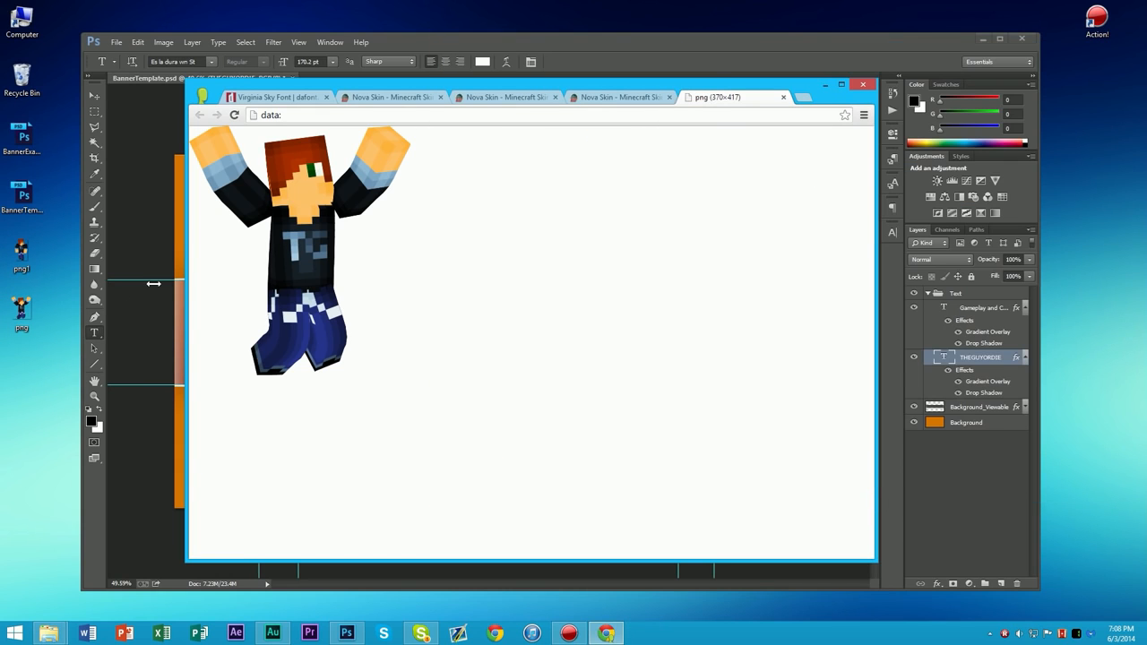
middle_click(748, 97)
click(631, 210)
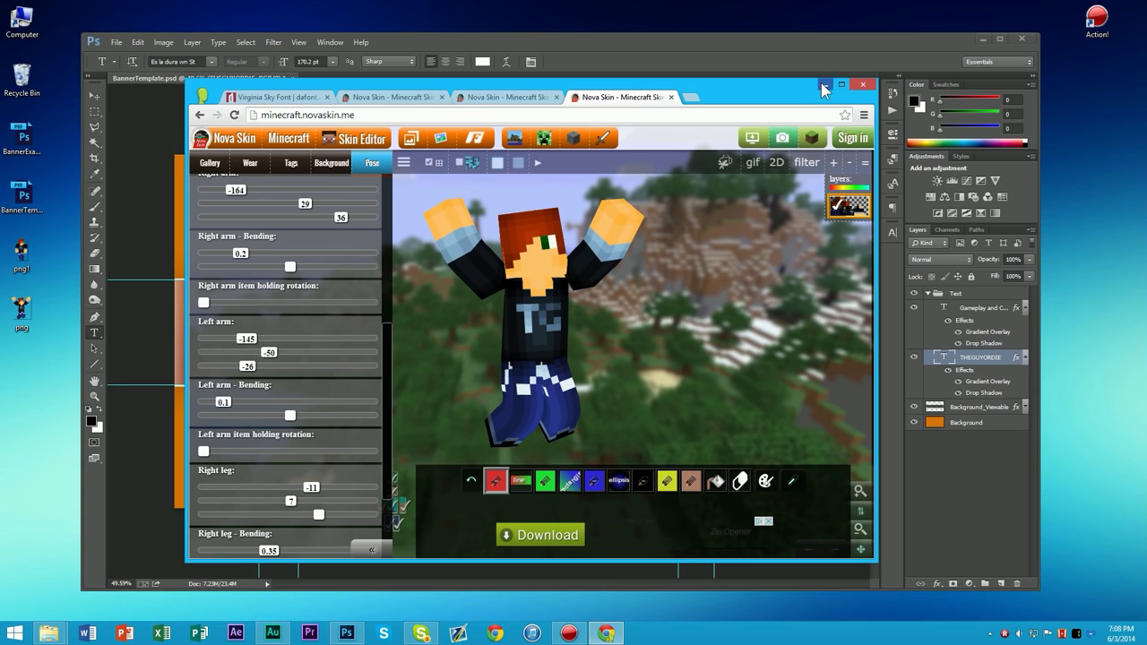
- Switch to Photoshop, place the png1 image in the banner, scale it to about 95% and move it to the left end of the title
drag(383, 356, 399, 198)
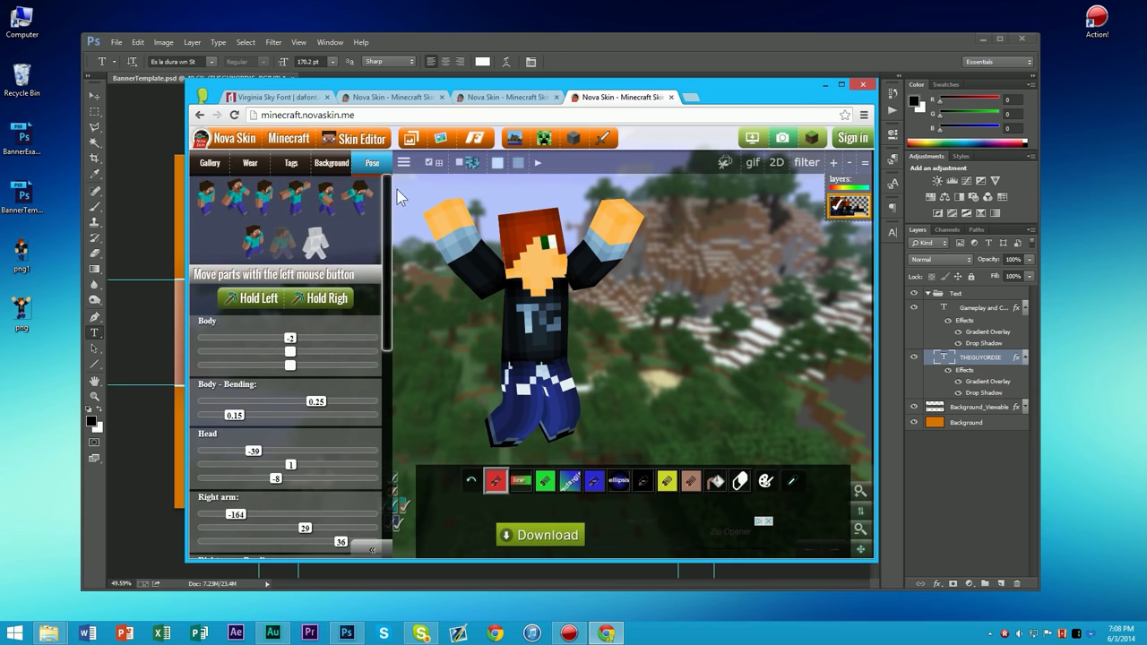
click(824, 84)
drag(21, 253, 313, 328)
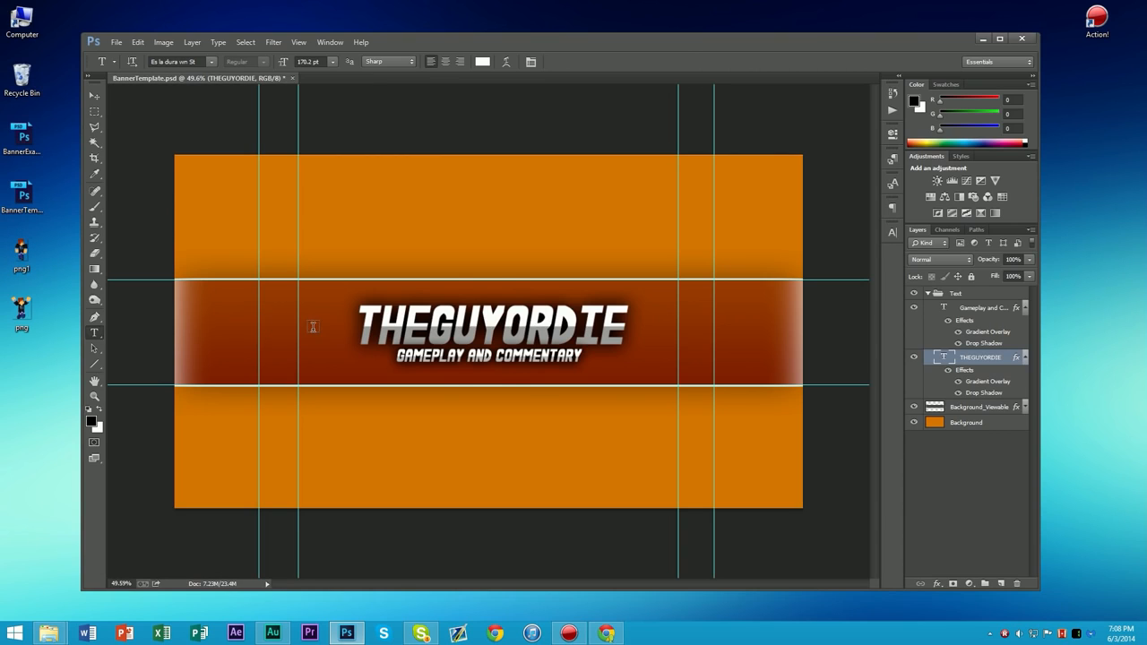
drag(524, 266, 521, 270)
drag(507, 343, 361, 342)
- Nudge the placed png1 character down and left to X 544 px, Y 631.5 px and commit the placement
key(Down)
key(Down)
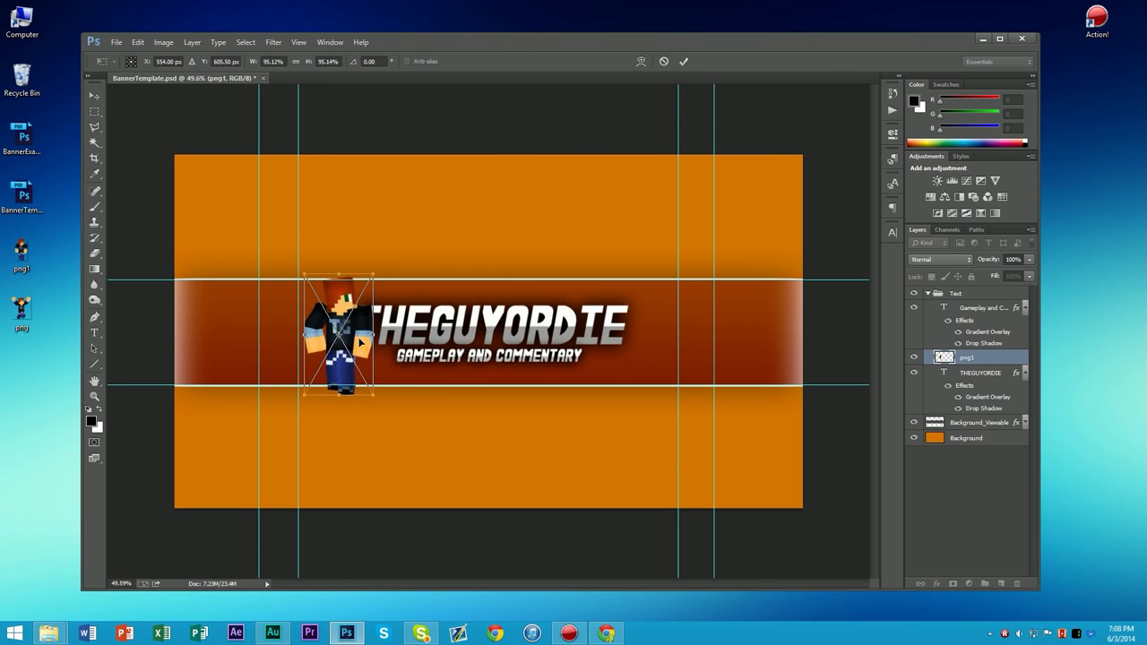
key(Down)
key(Down)
key(Down)
key(Down)
key(Down)
key(Down)
key(Down)
key(Down)
key(Down)
key(Down)
key(Down)
key(Down)
key(Down)
key(Down)
key(Down)
key(Down)
key(Down)
key(Down)
key(Down)
key(Down)
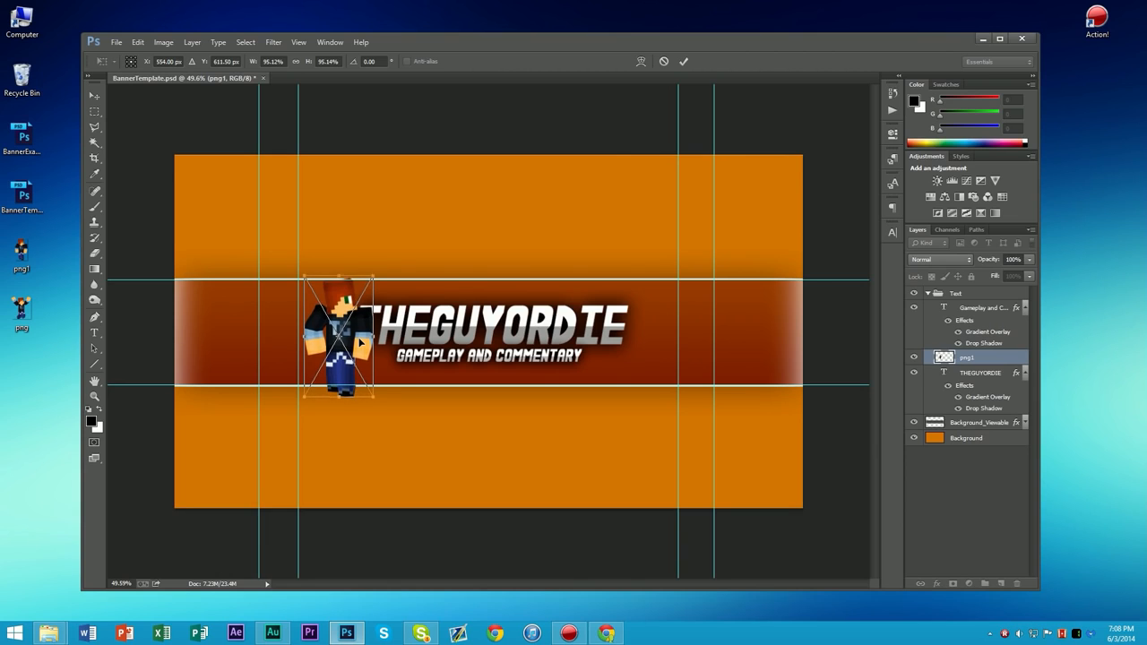
key(Down)
key(Down)
key(Down)
key(Down)
key(Down)
key(Down)
key(Left)
key(Left)
key(Left)
key(Left)
key(Left)
key(Left)
key(Left)
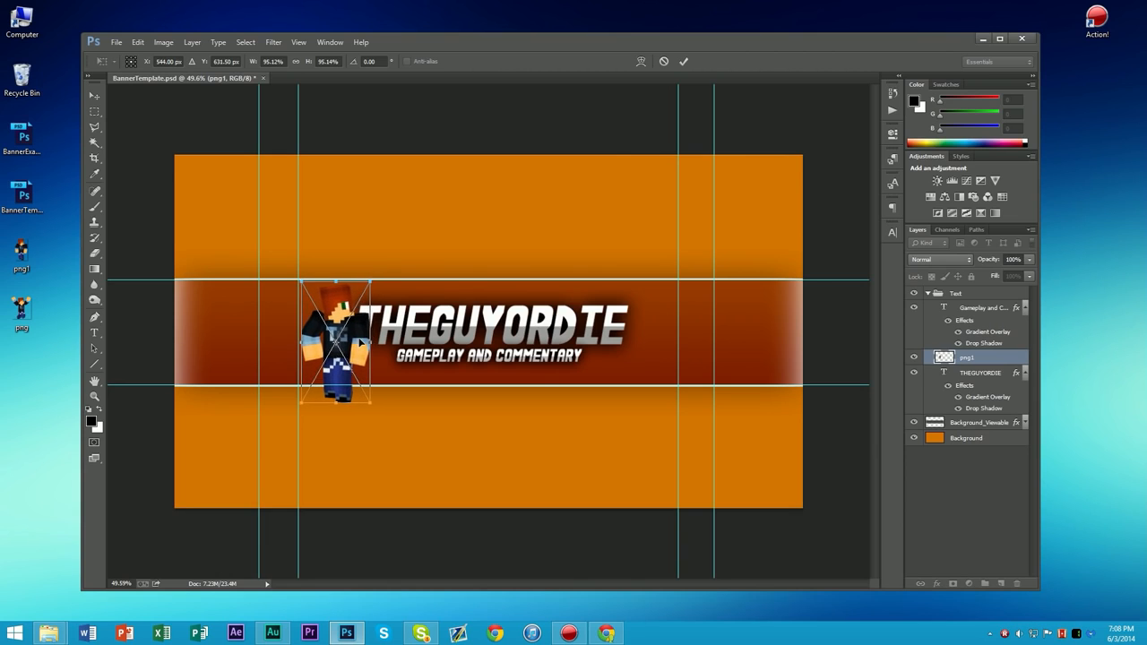
key(Return)
- Move the png1 layer out of the Text group to directly above Background_Viewable, and collapse the Text group
key(t)
drag(972, 358, 995, 410)
double_click(995, 408)
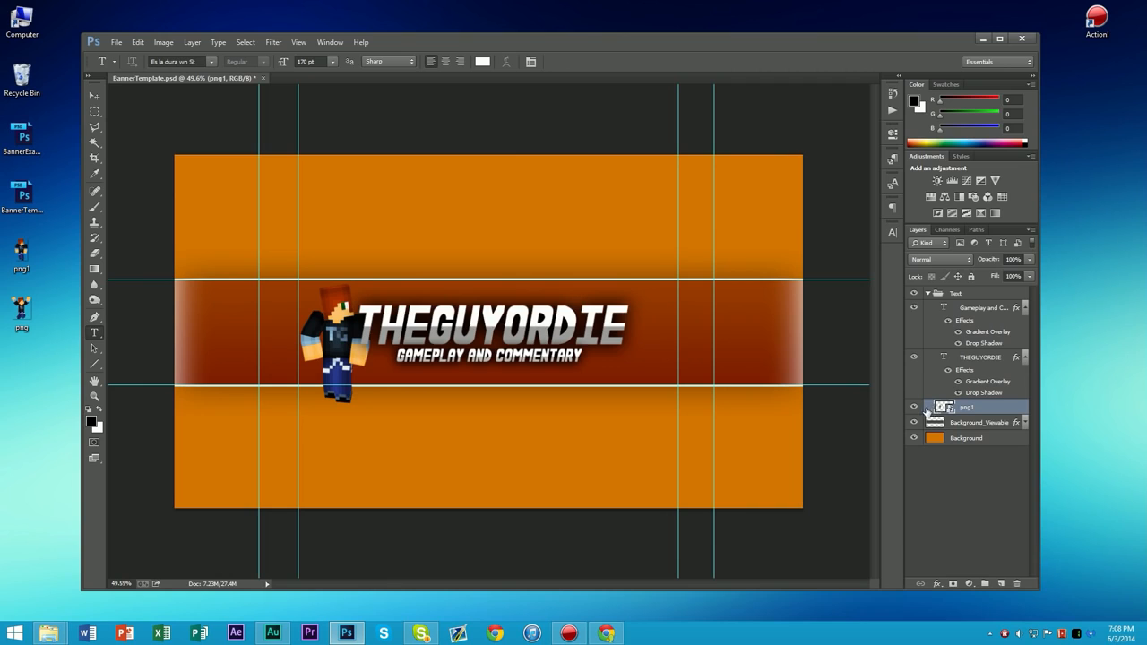
click(928, 295)
click(928, 294)
click(928, 295)
click(928, 295)
drag(979, 409, 982, 419)
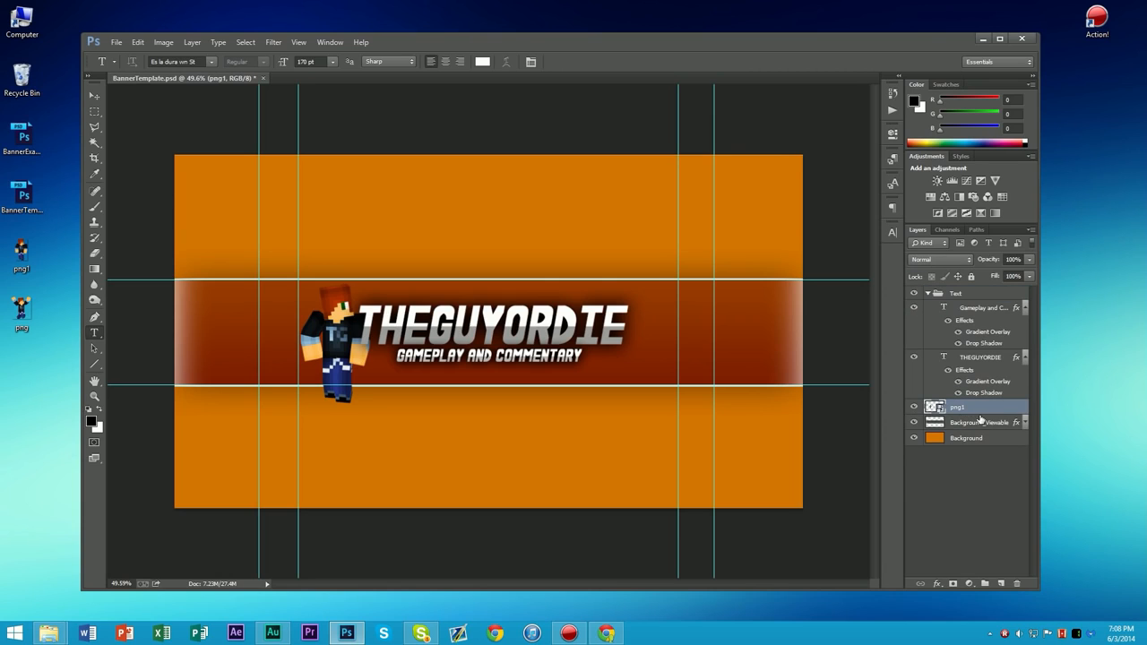
click(930, 296)
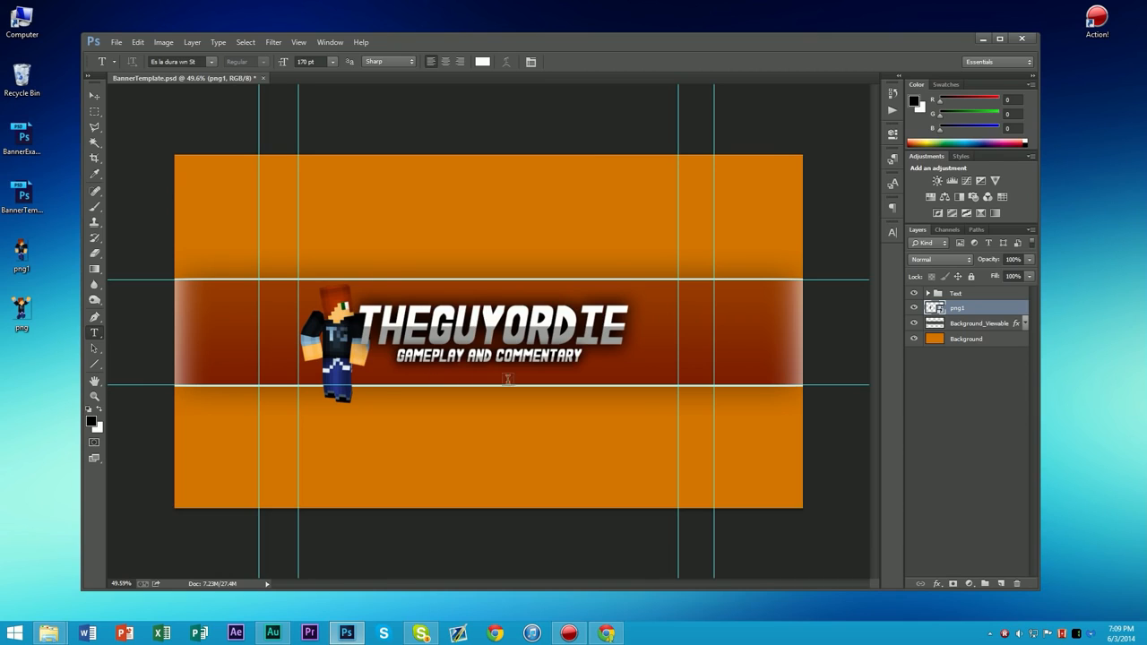
- Open the png1 layer's blending options and add an inner glow with opacity about 30% and size 10 px
key(m)
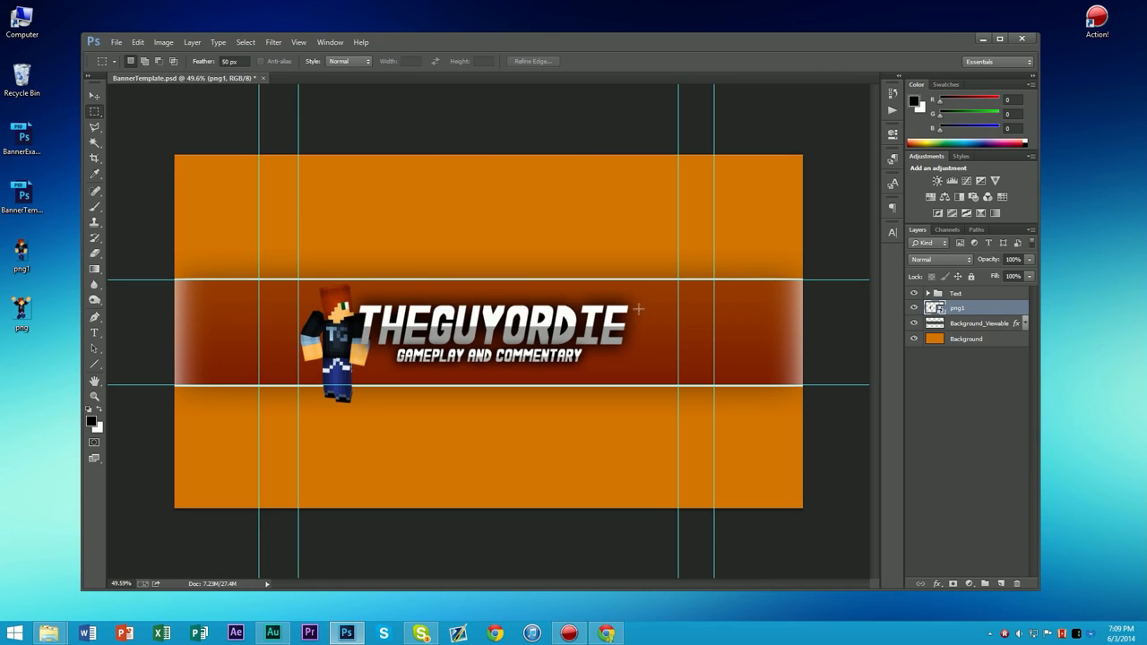
right_click(1000, 311)
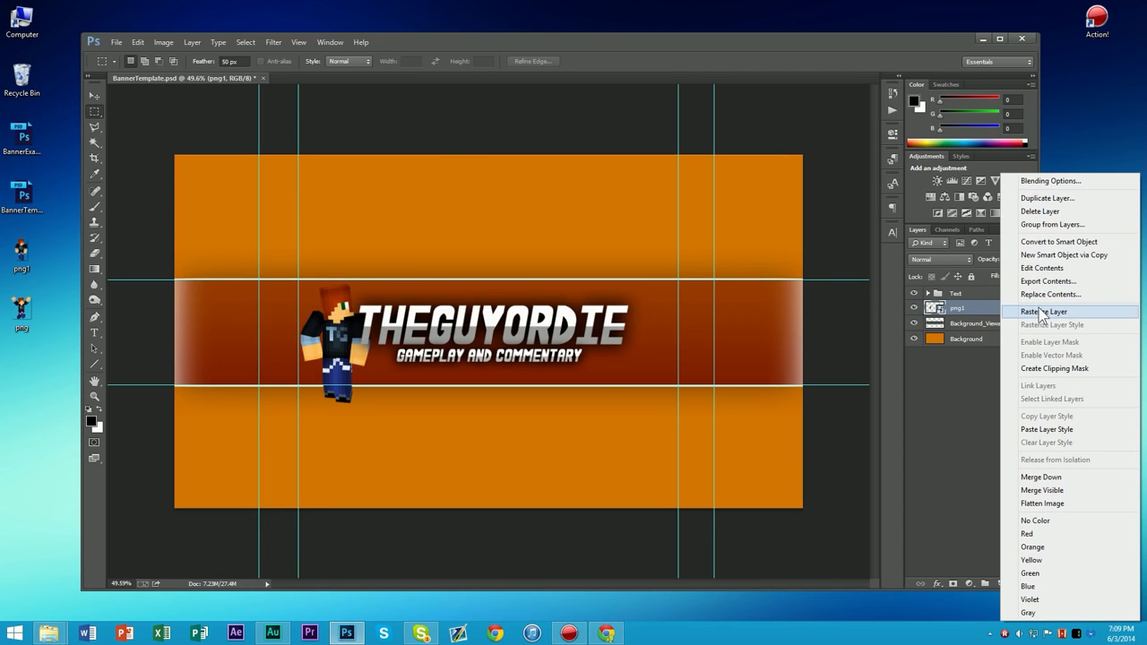
click(1048, 180)
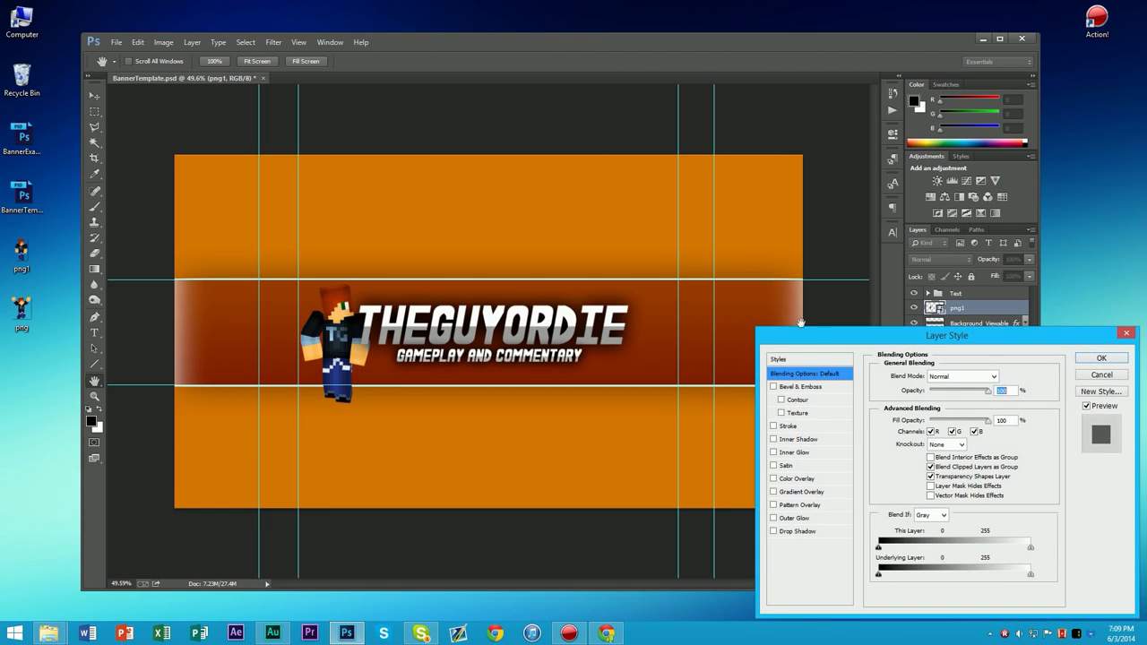
drag(891, 338, 879, 301)
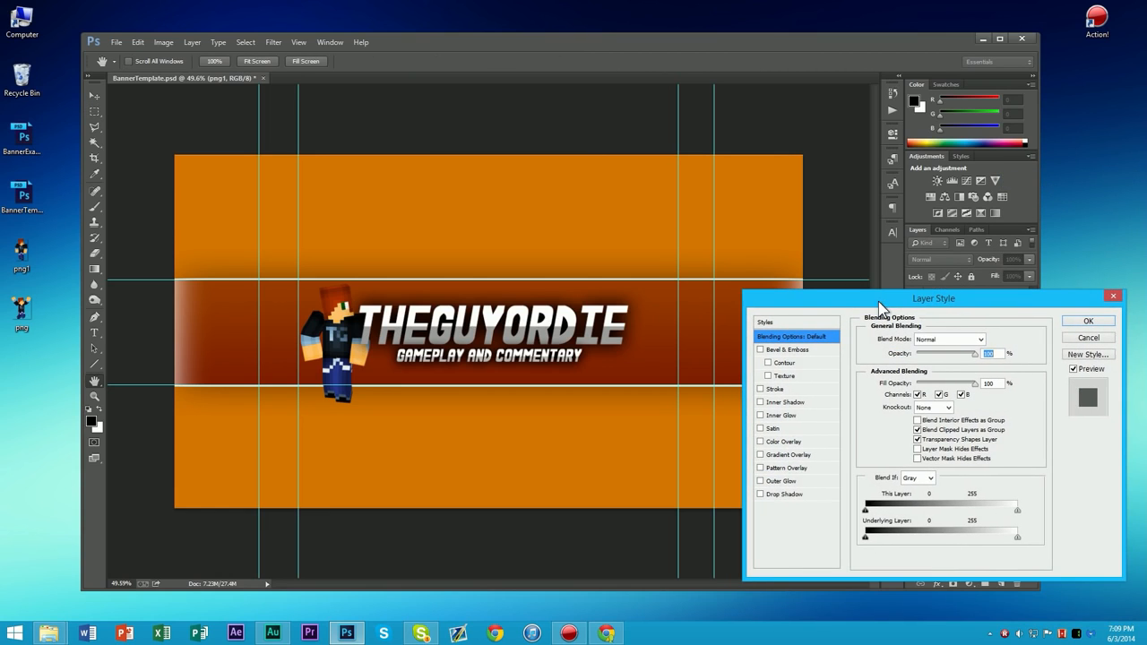
click(792, 417)
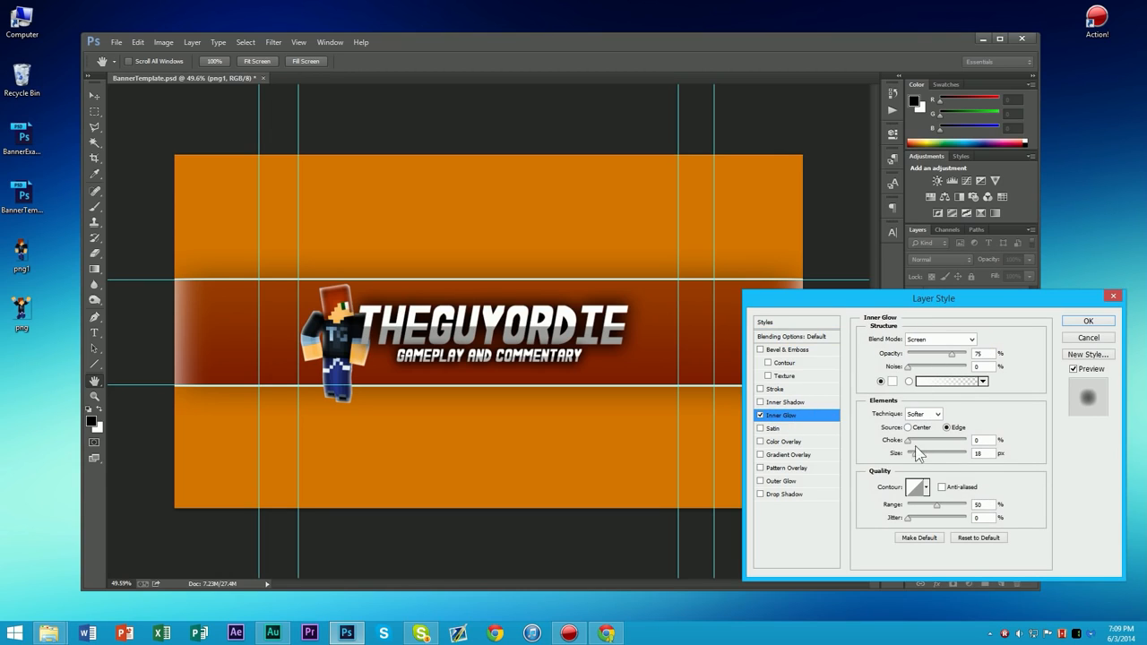
drag(916, 455, 913, 455)
drag(960, 356, 930, 371)
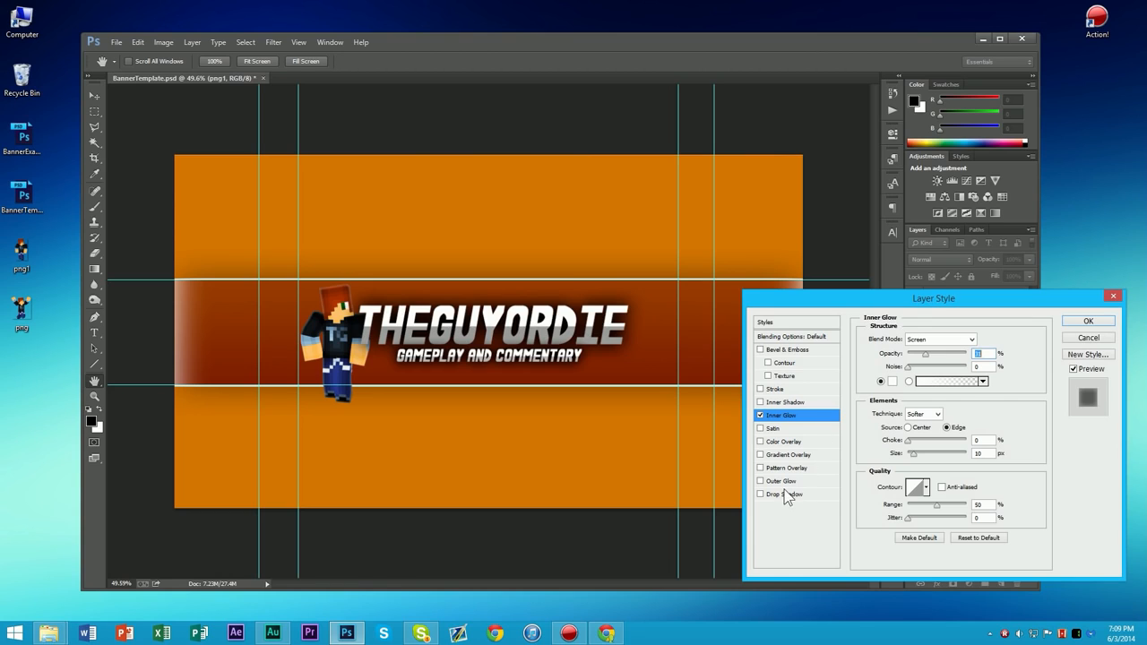
- Add an inner shadow to the png1 layer, raising its opacity and slightly increasing its size
click(786, 402)
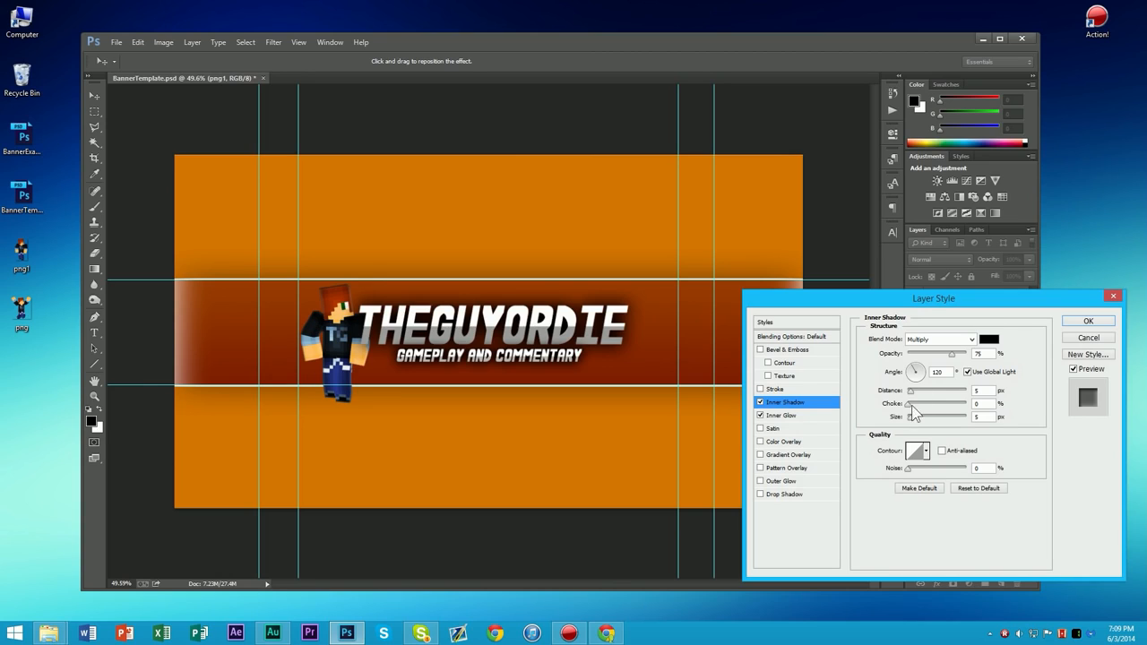
drag(954, 355, 989, 361)
drag(911, 417, 914, 426)
drag(966, 355, 965, 360)
- Add a drop shadow to the png1 layer with opacity 79%, distance 0 px, spread 16% and a size of about 75 px
click(786, 494)
drag(920, 421, 921, 420)
click(907, 405)
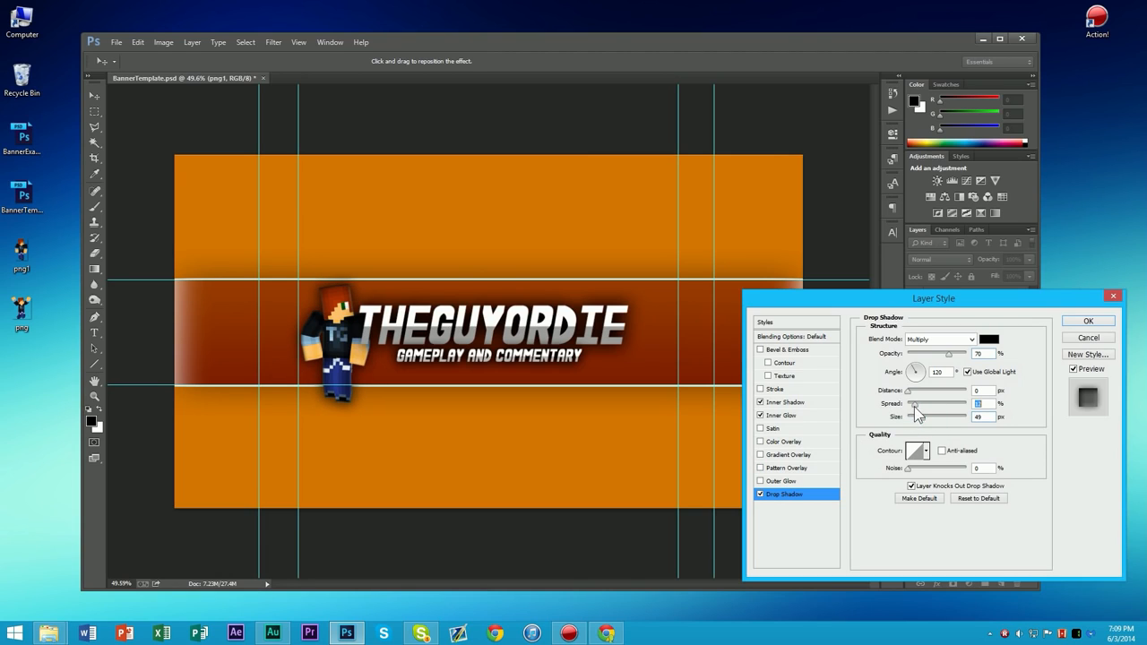
click(948, 355)
mouse_move(954, 359)
mouse_down()
mouse_move(942, 359)
mouse_move(954, 361)
mouse_up()
mouse_move(921, 419)
mouse_down()
mouse_move(932, 419)
mouse_move(917, 411)
mouse_up()
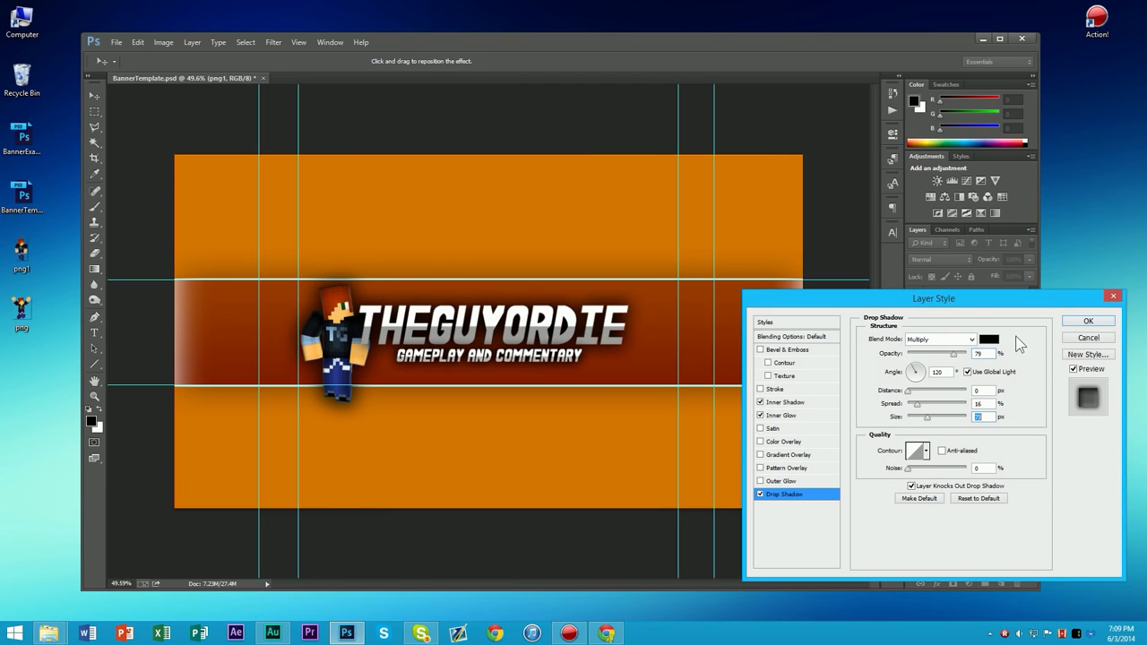
- Apply the inner shadow, inner glow and drop shadow settings to the png1 layer
click(1088, 321)
key(ctrl+minus)
scroll(430, 365, down, 5)
scroll(431, 366, up, 7)
scroll(375, 337, up, 1)
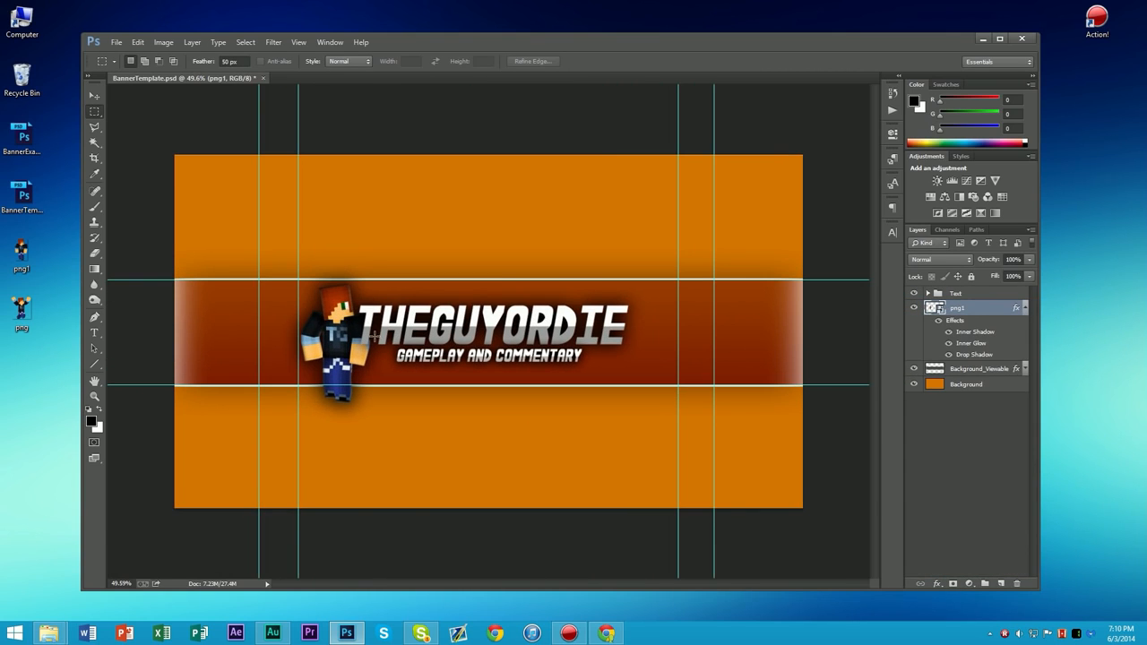
- Place the png character image from the desktop, scale it to about 92.6%, and position it beside the end of the title
drag(32, 320, 670, 337)
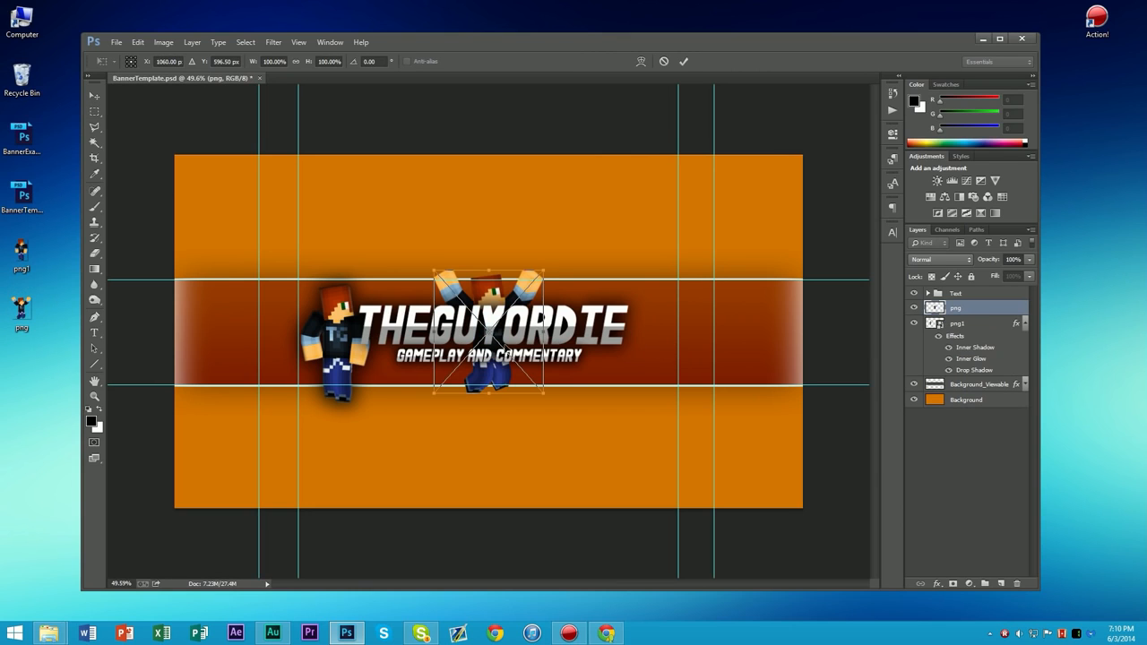
drag(519, 348, 668, 358)
drag(694, 280, 684, 289)
drag(659, 363, 673, 359)
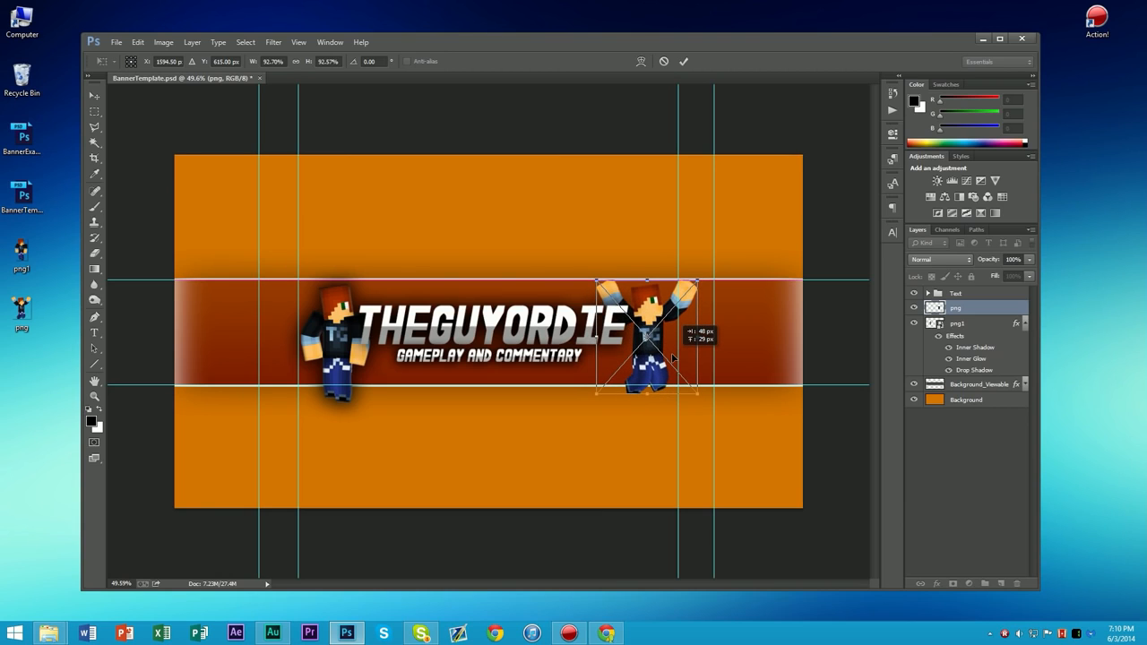
key(Return)
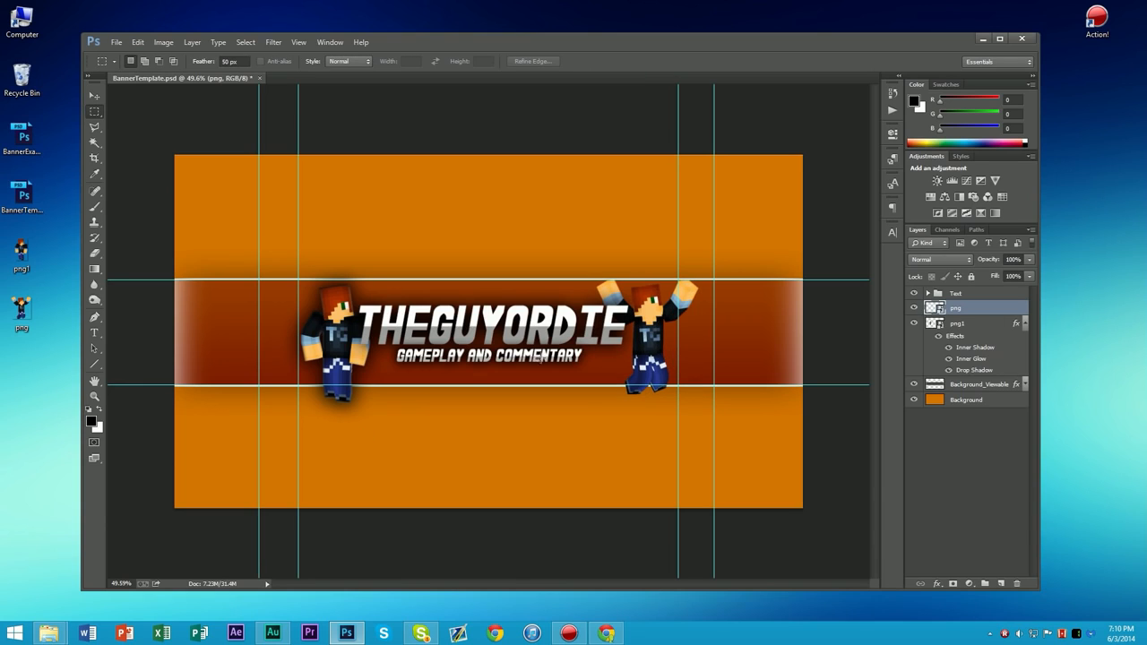
- Copy the layer style from the png1 layer and paste it onto the png layer
click(986, 324)
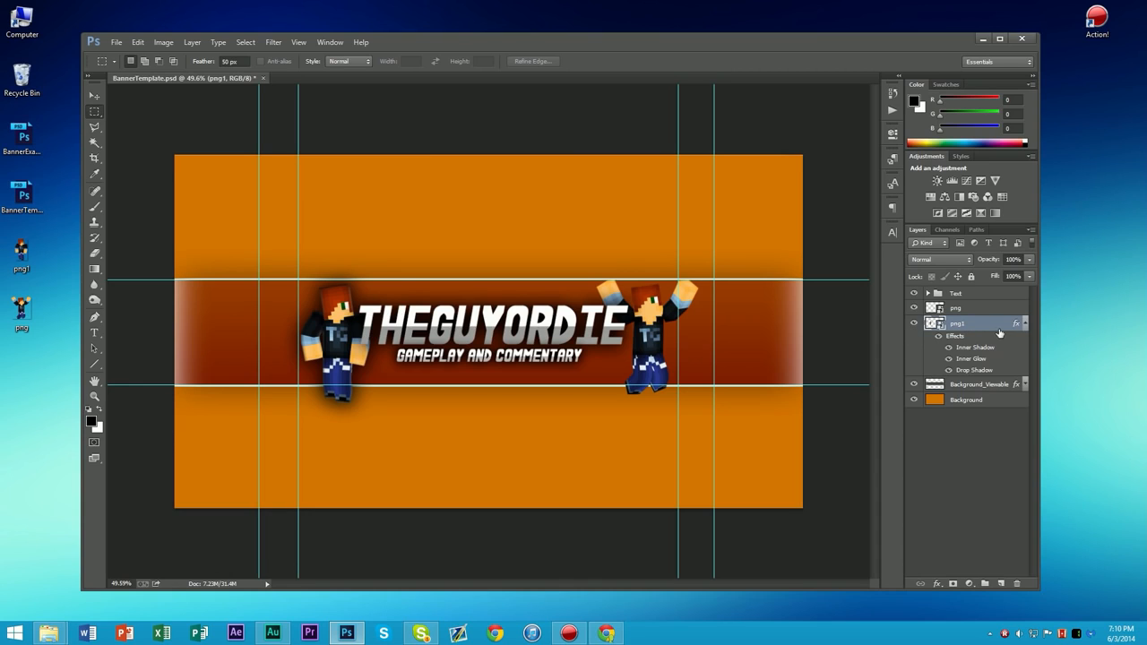
right_click(992, 328)
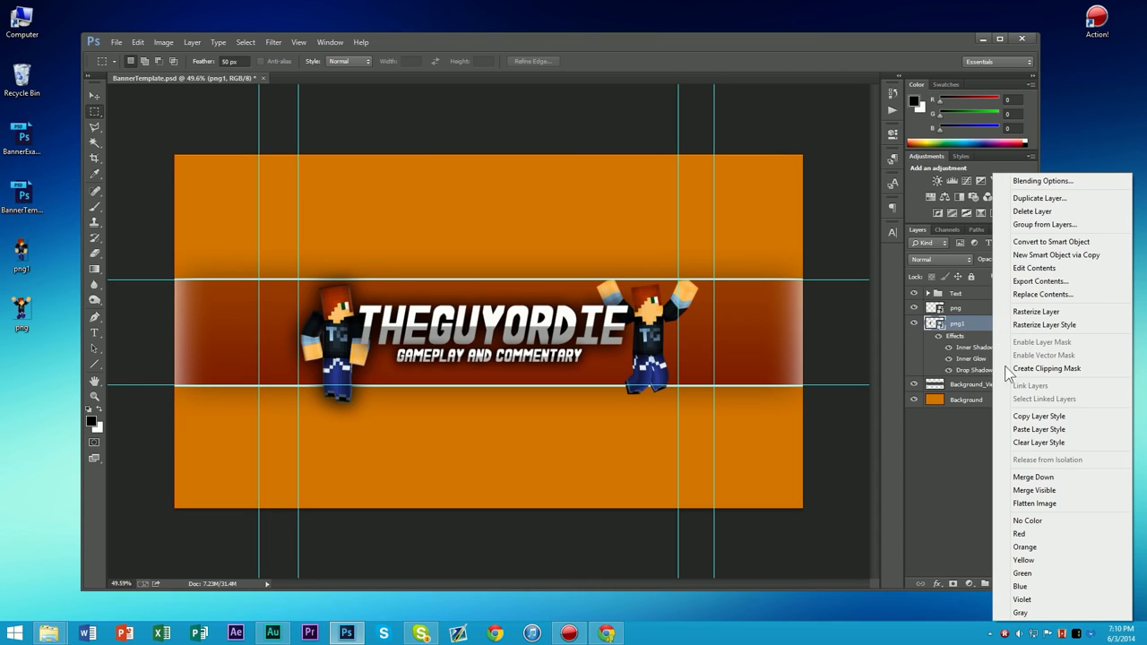
click(1040, 417)
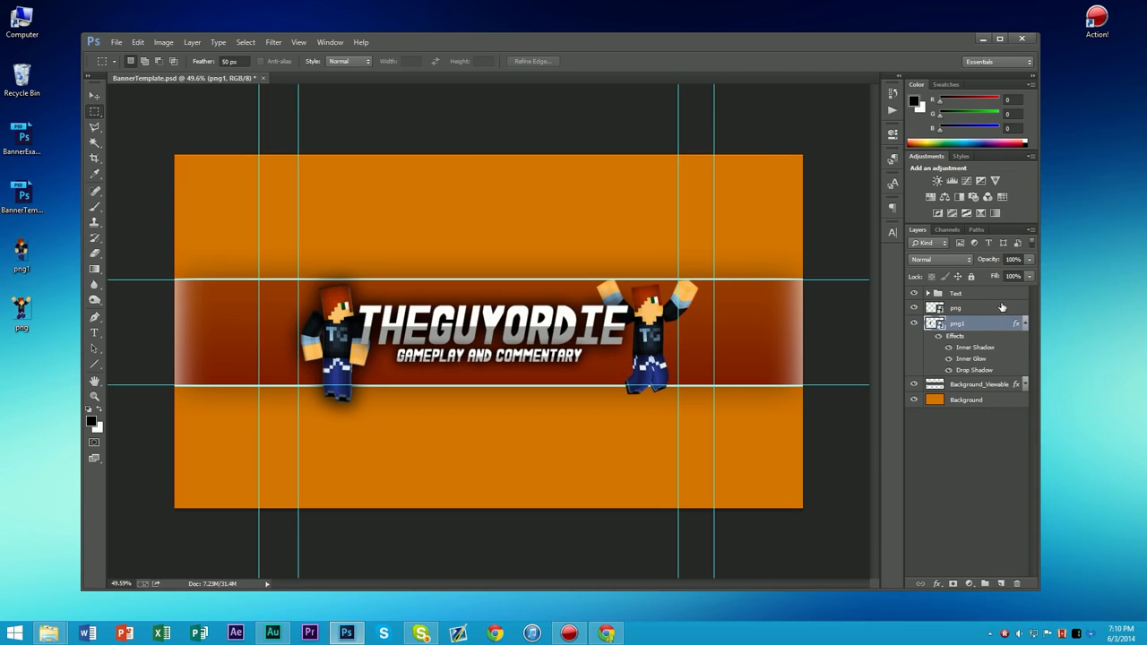
click(996, 310)
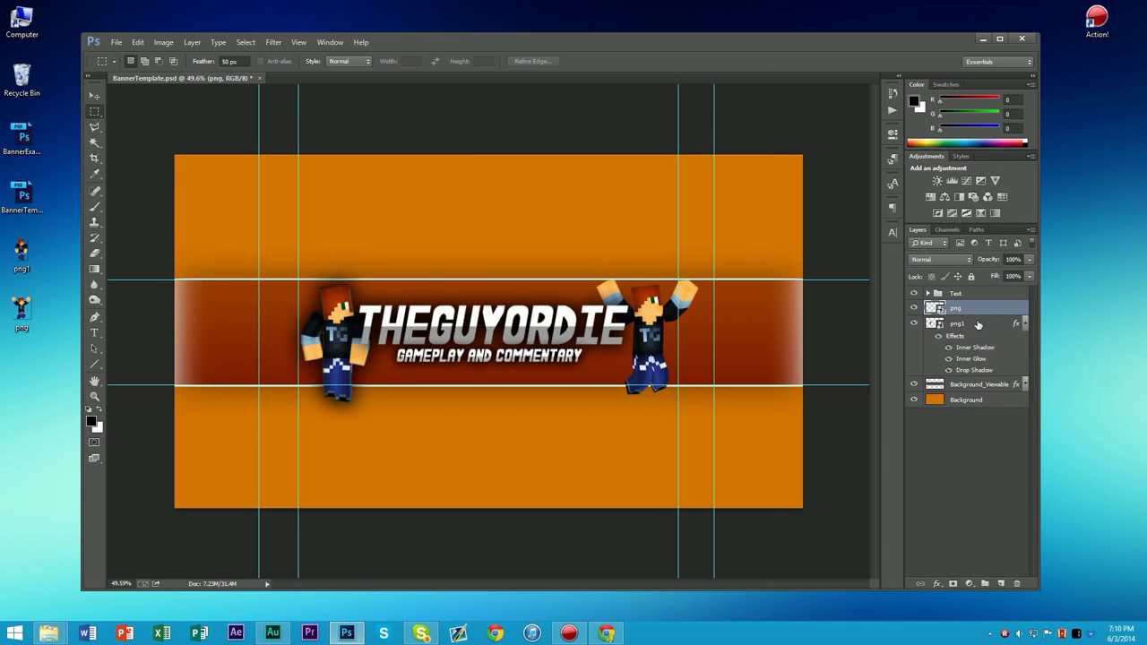
right_click(990, 312)
click(1028, 427)
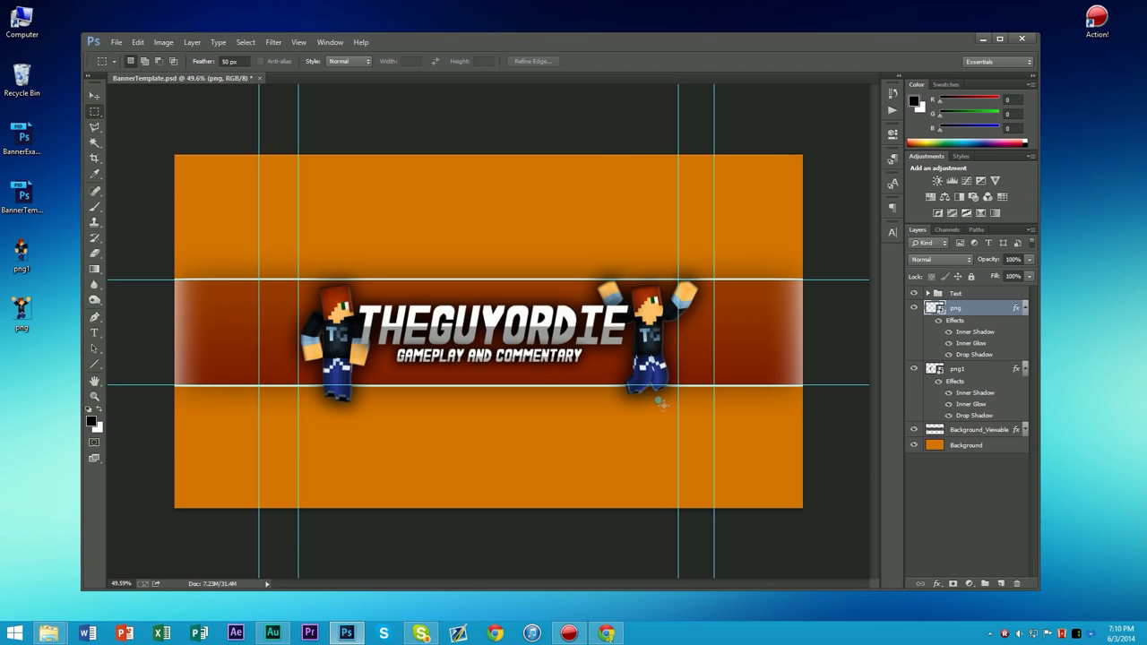
- Transform the png character with raised arms to shift it slightly closer to the title, at X 1584.5 px
scroll(661, 403, down, 4)
scroll(664, 408, up, 3)
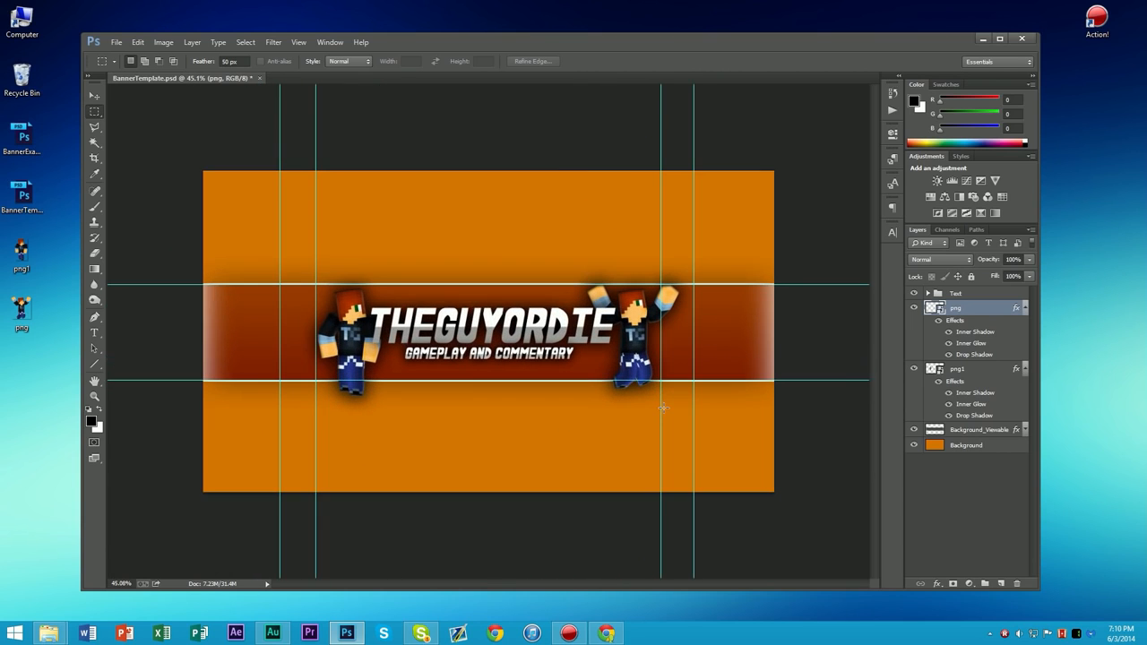
scroll(549, 384, up, 2)
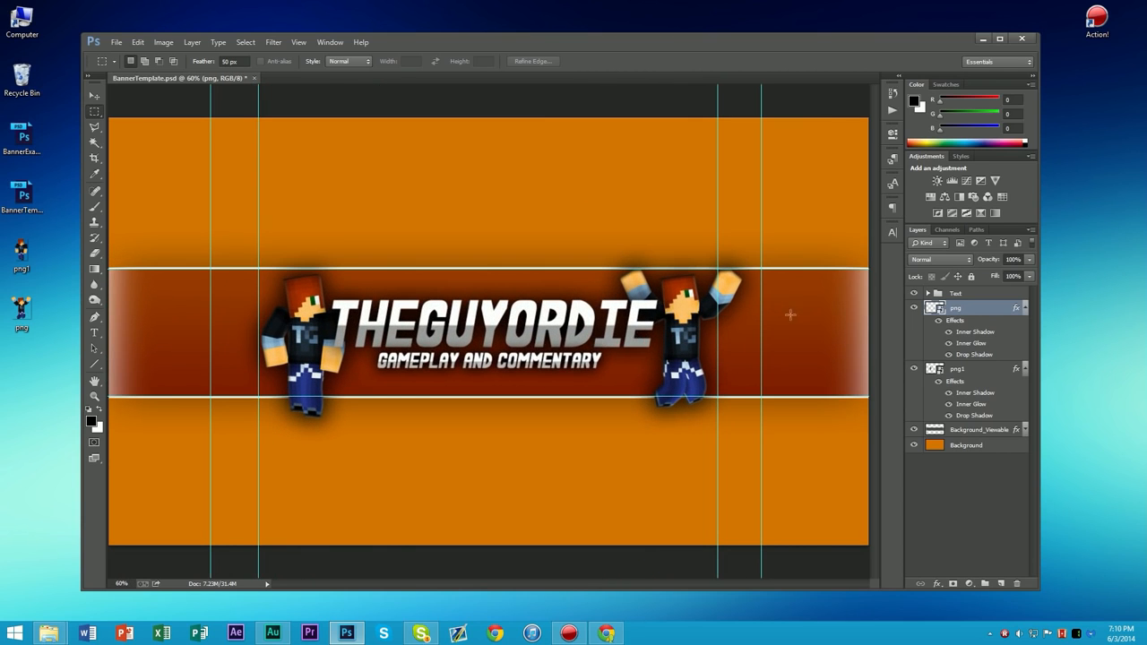
key(ctrl+t)
drag(675, 352, 676, 354)
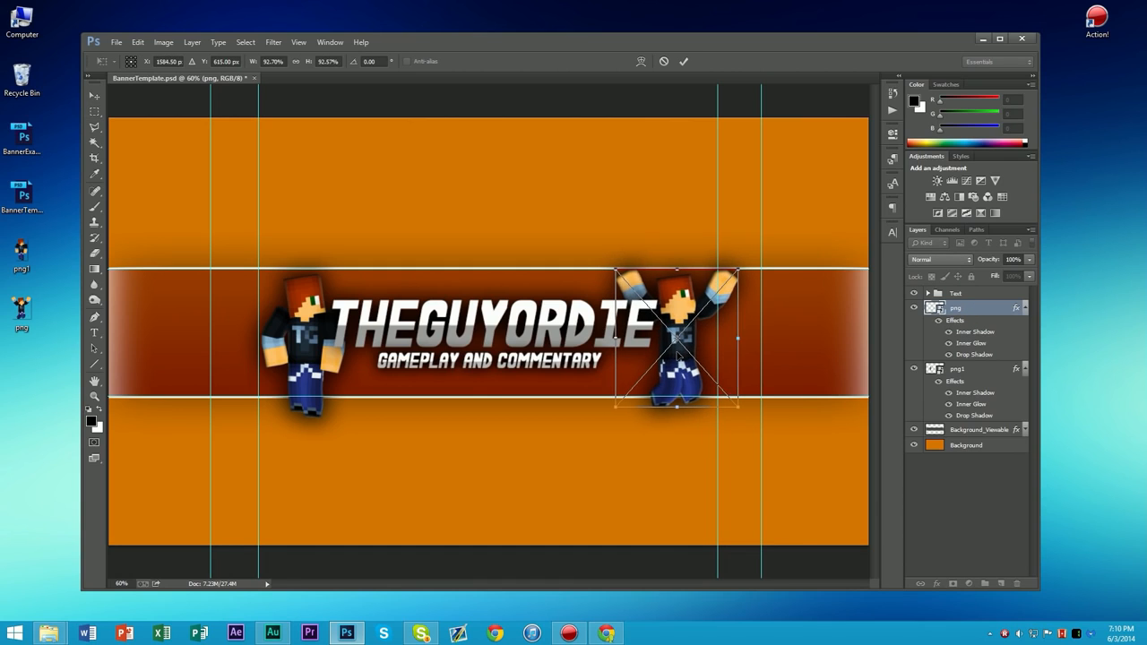
key(Return)
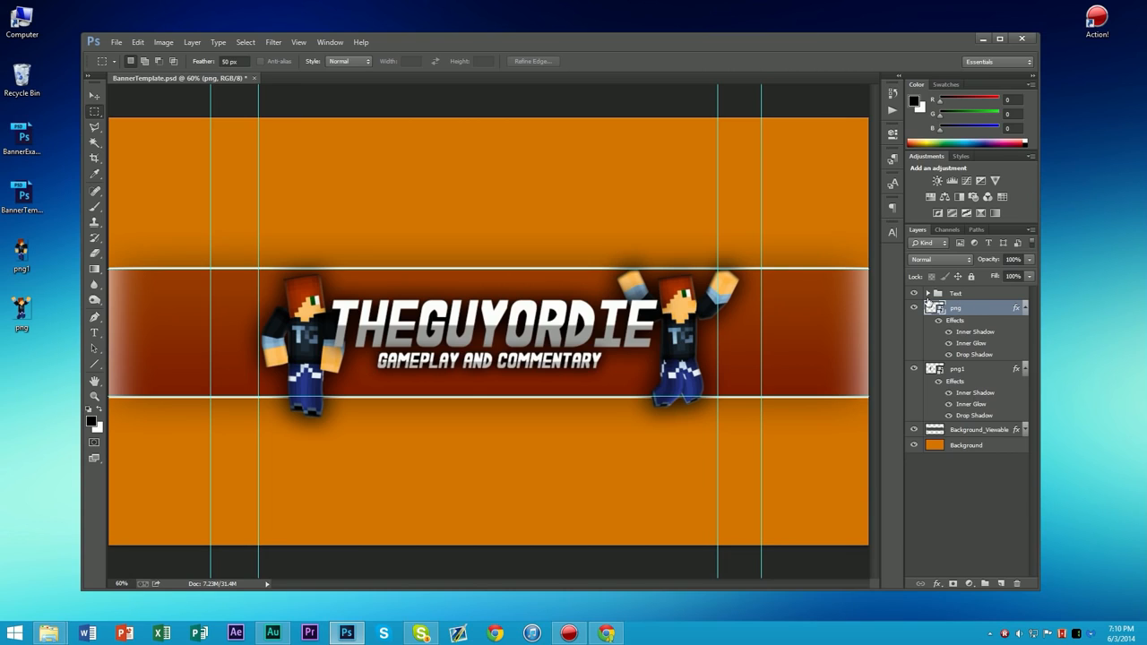
- Collapse the effects lists of the png and png1 layers and duplicate the Text group as "Text copy"
click(976, 295)
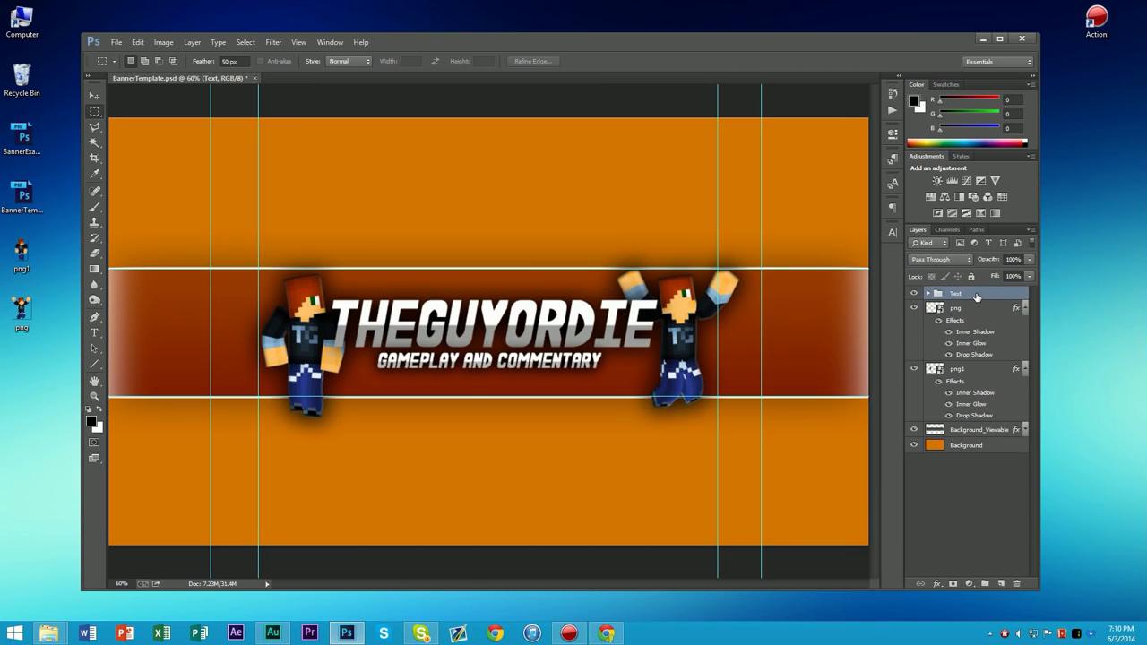
click(1025, 312)
click(1026, 324)
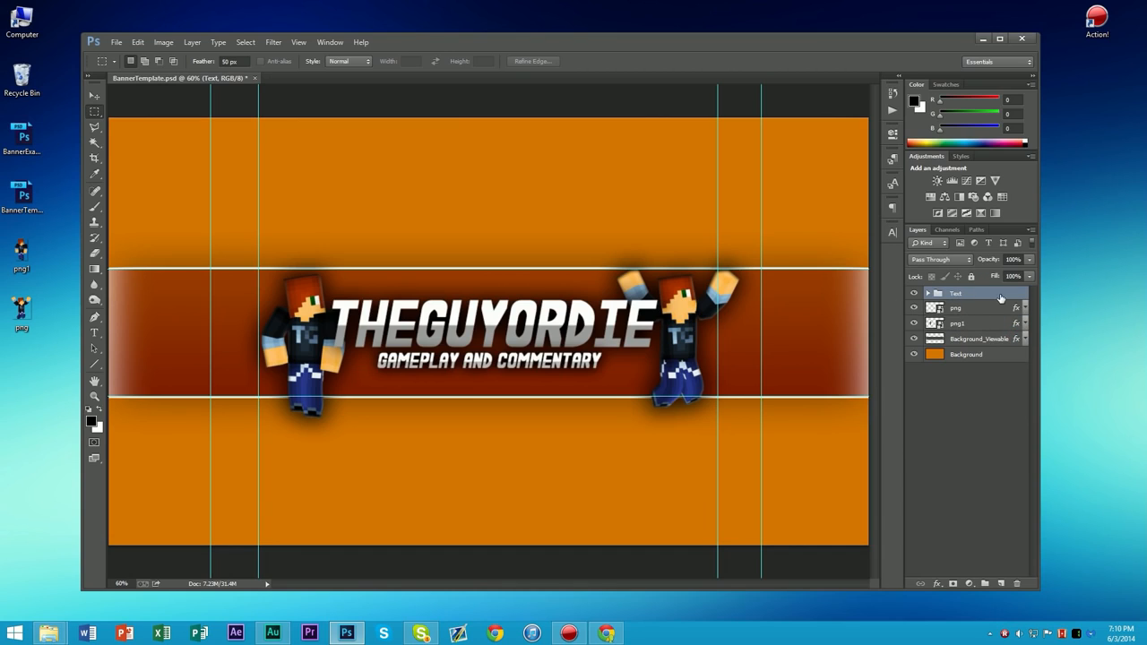
key(ctrl+alt+j)
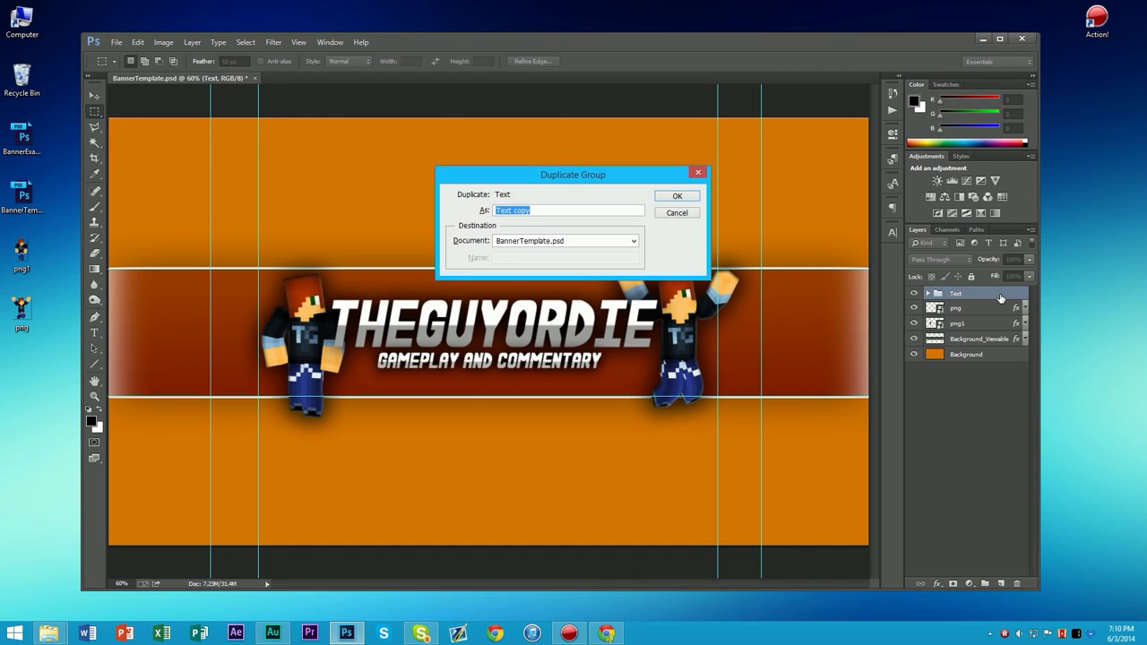
key(Return)
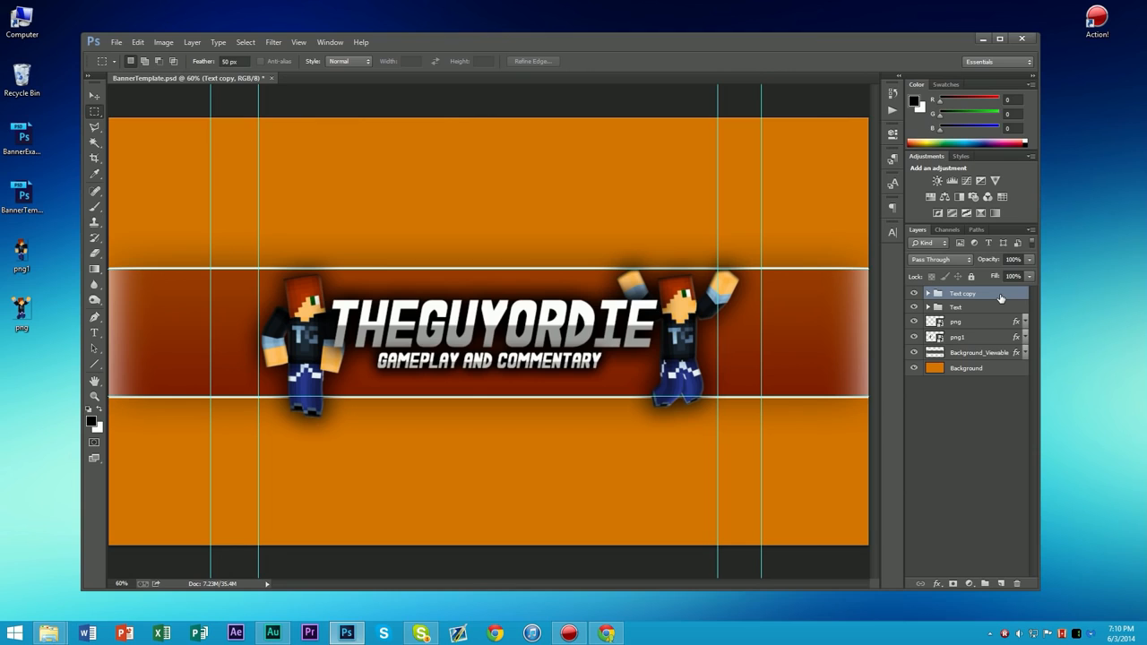
right_click(1002, 304)
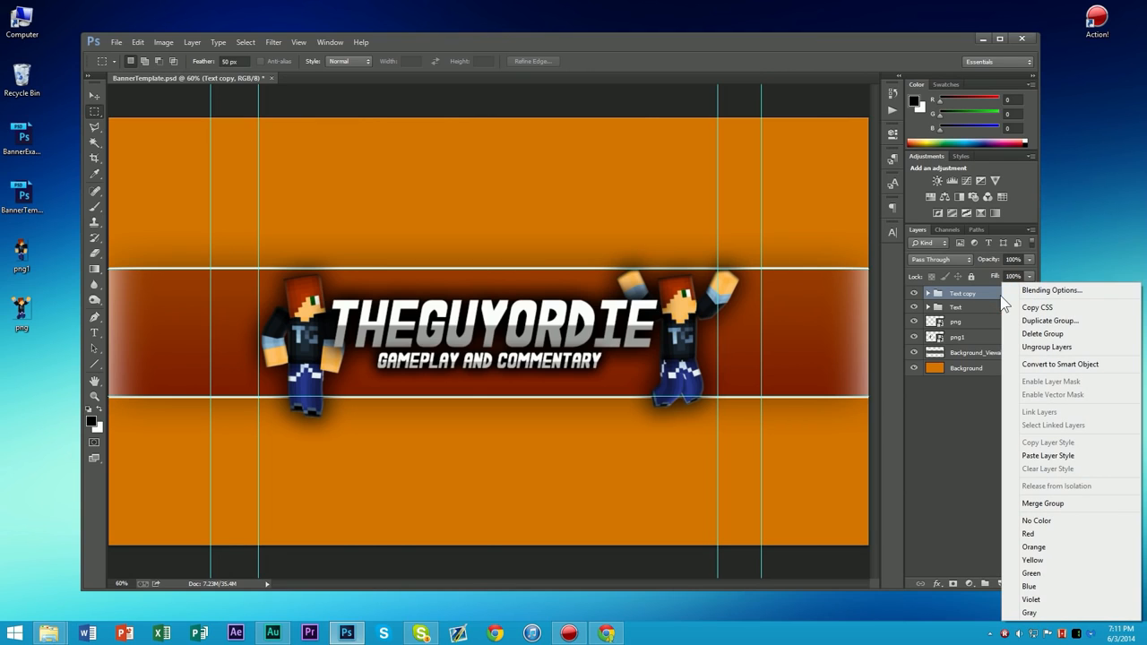
click(1046, 368)
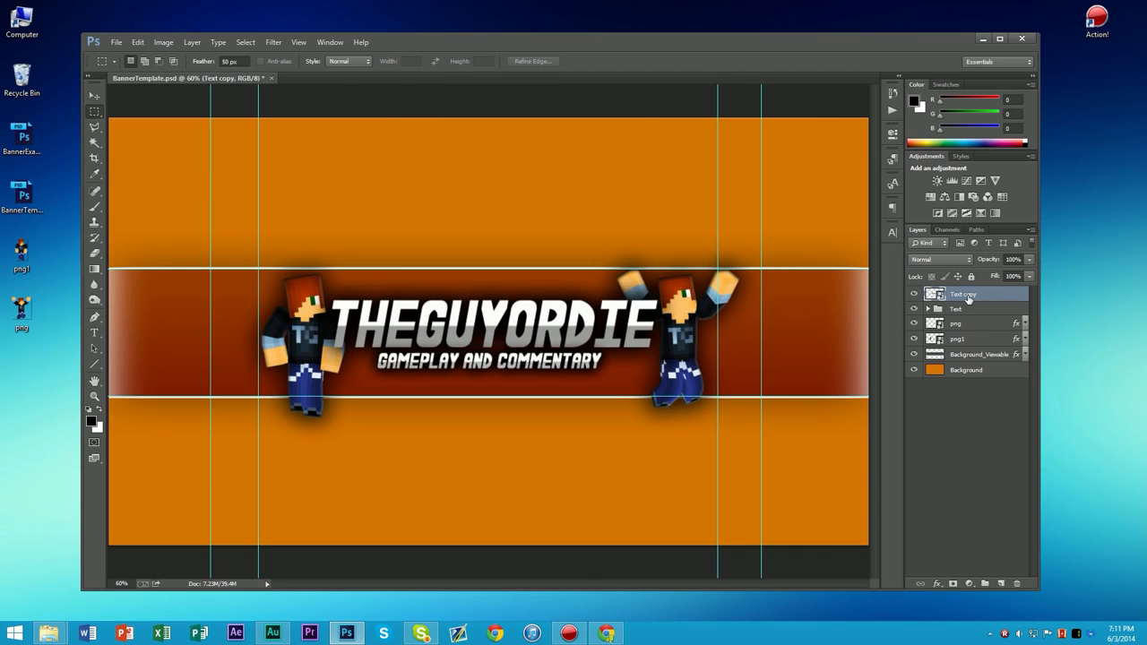
key(ctrl+z)
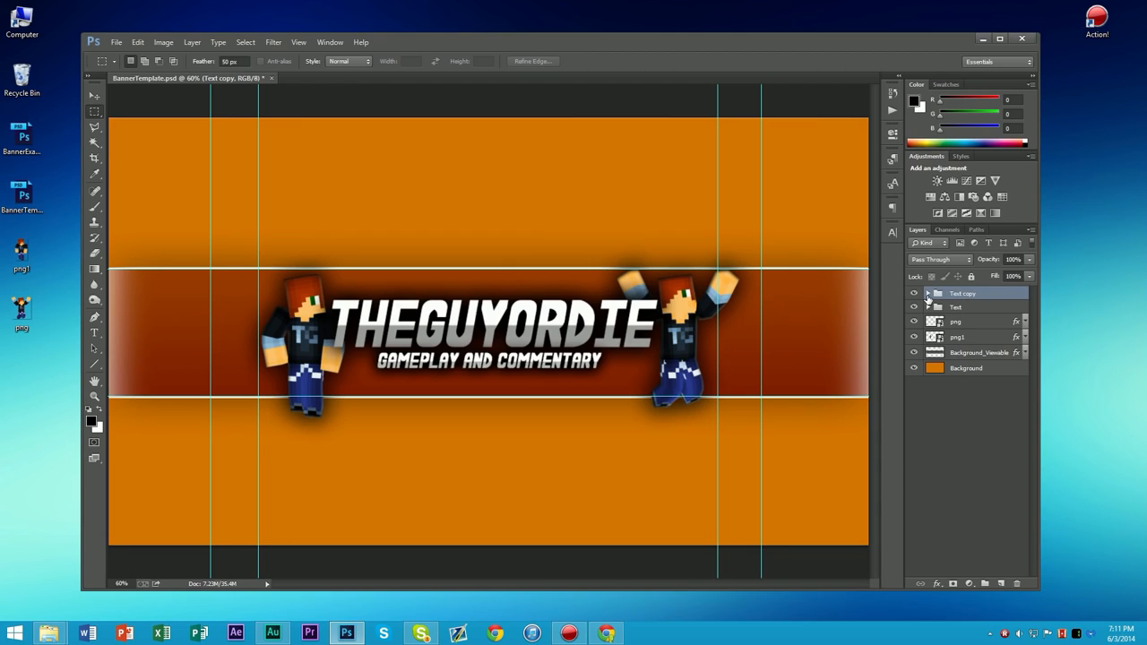
- Turn off the effects of both text layers in the Text copy group, and collapse their effects lists and the group
click(929, 294)
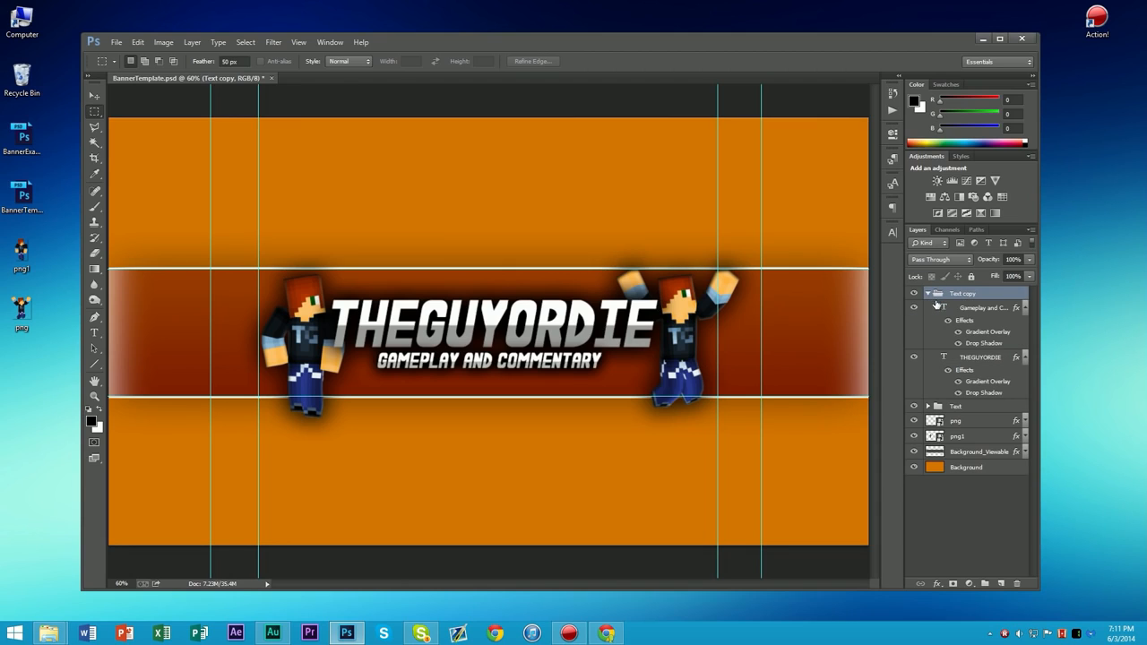
click(1014, 309)
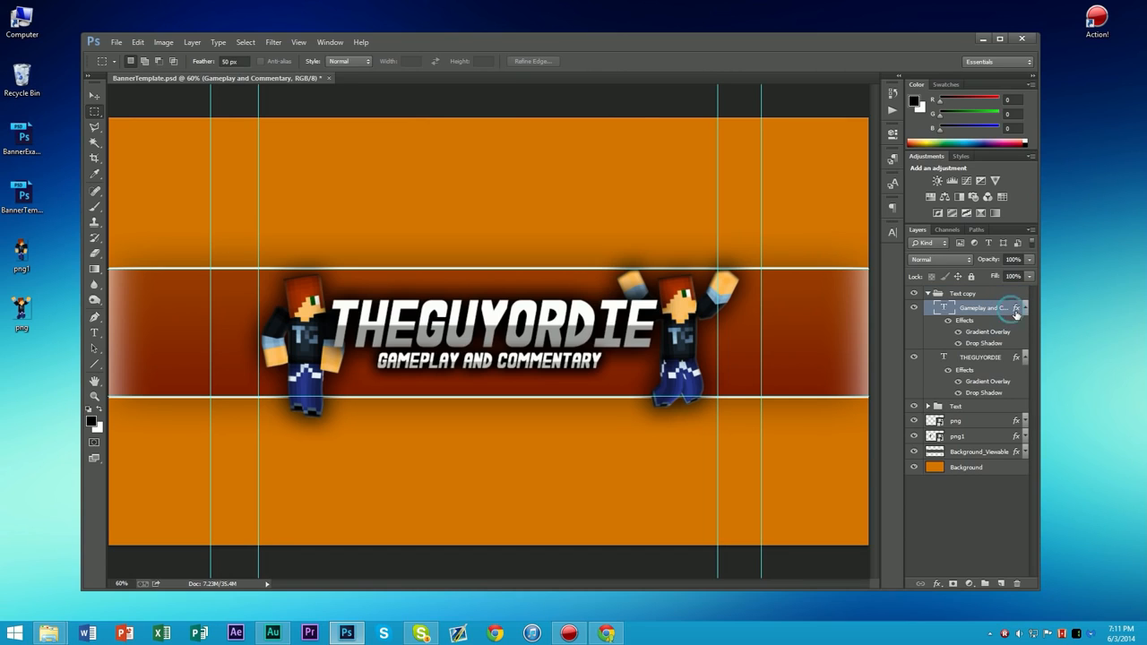
click(946, 322)
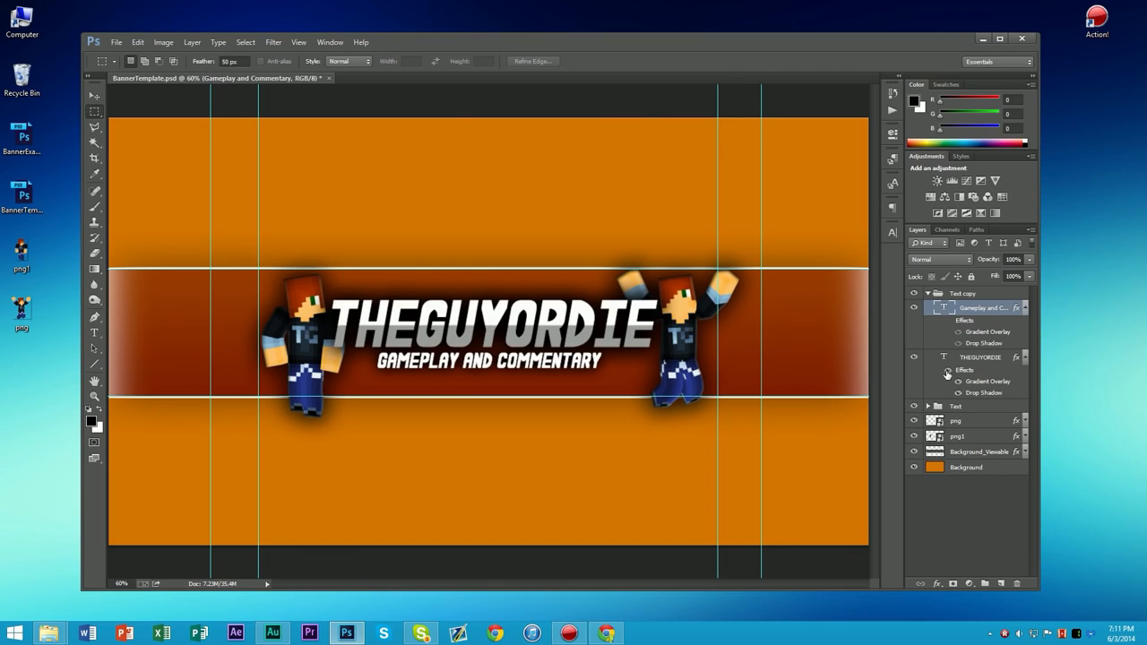
click(947, 372)
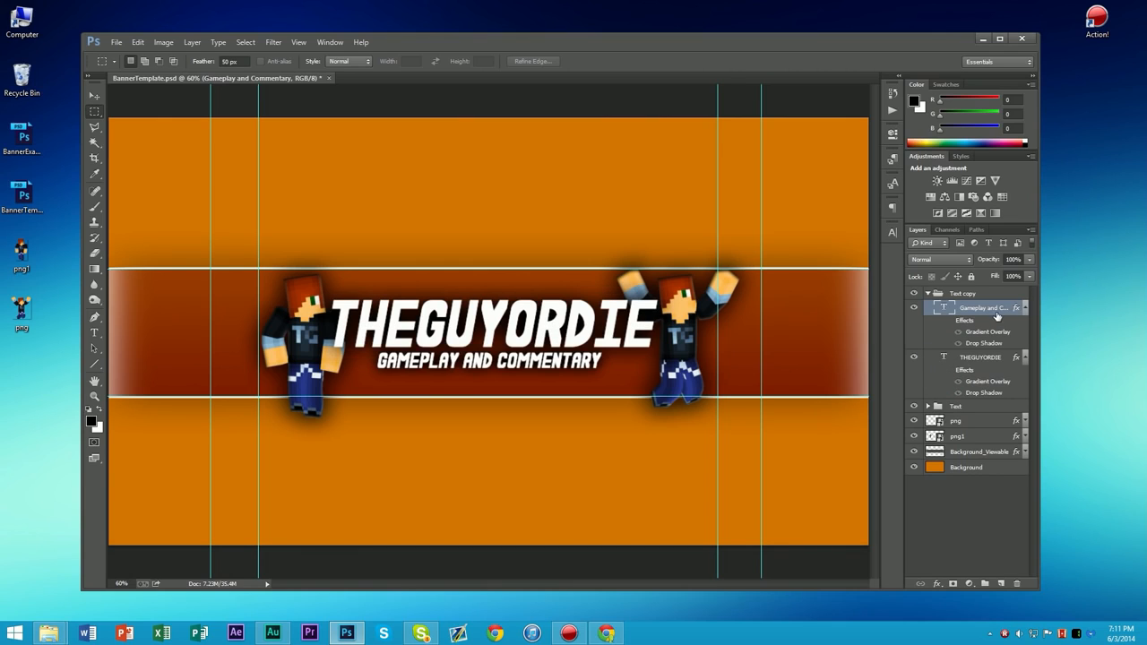
click(1024, 308)
click(1025, 322)
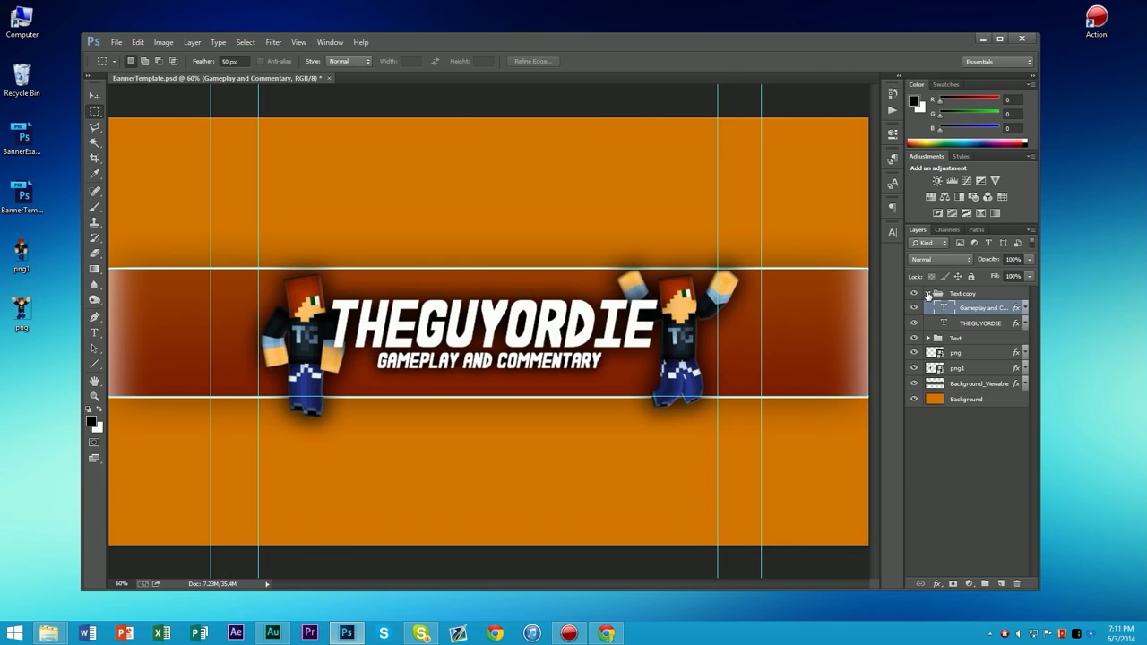
click(928, 294)
- Convert the Text copy group to a smart object and rasterize the resulting layer
right_click(977, 296)
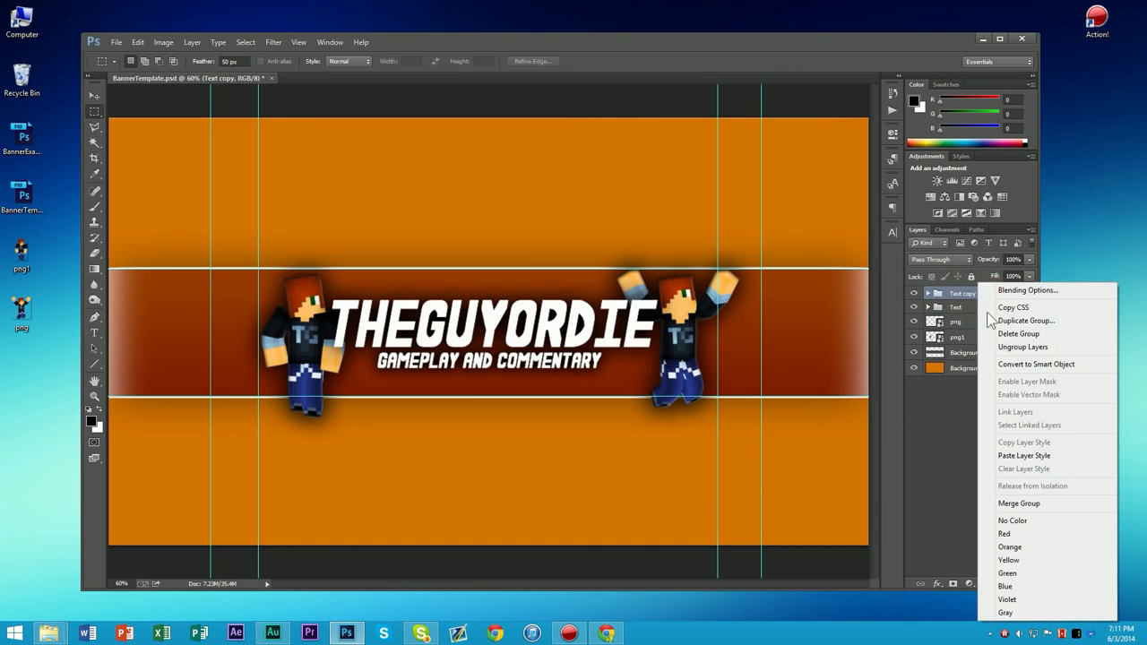
click(1016, 366)
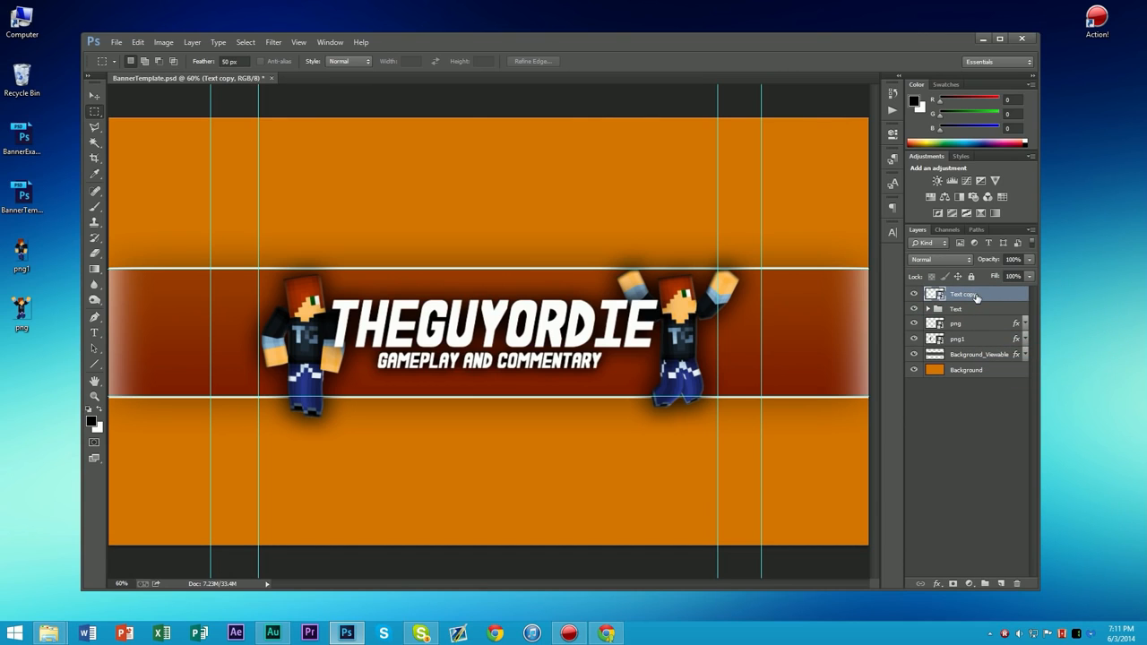
right_click(979, 301)
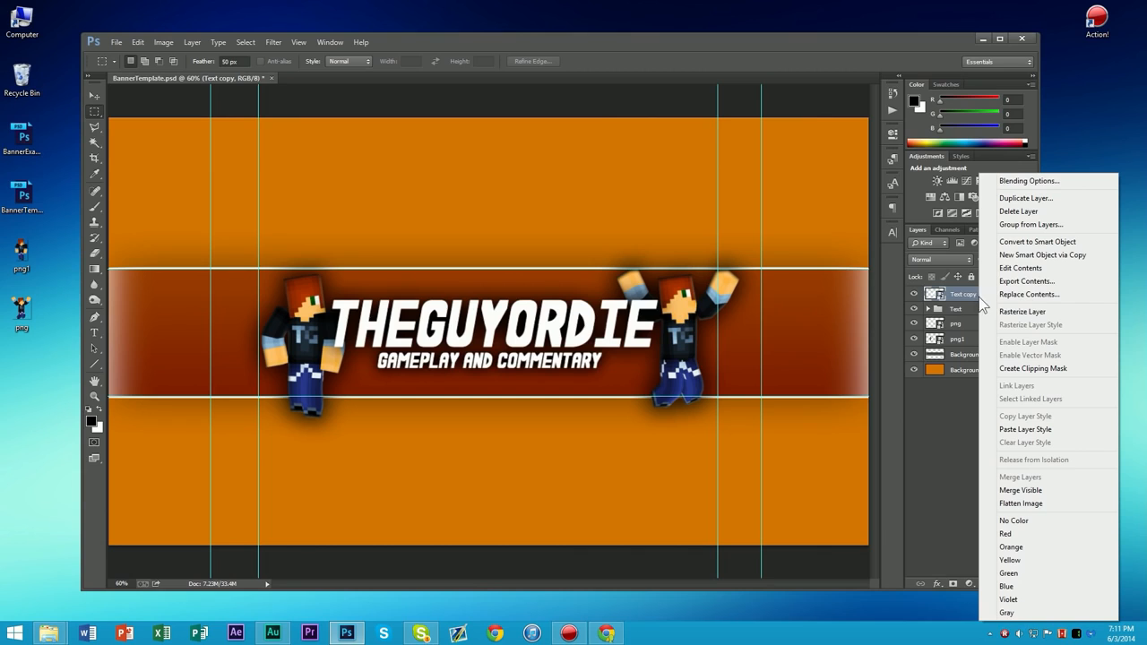
click(1017, 311)
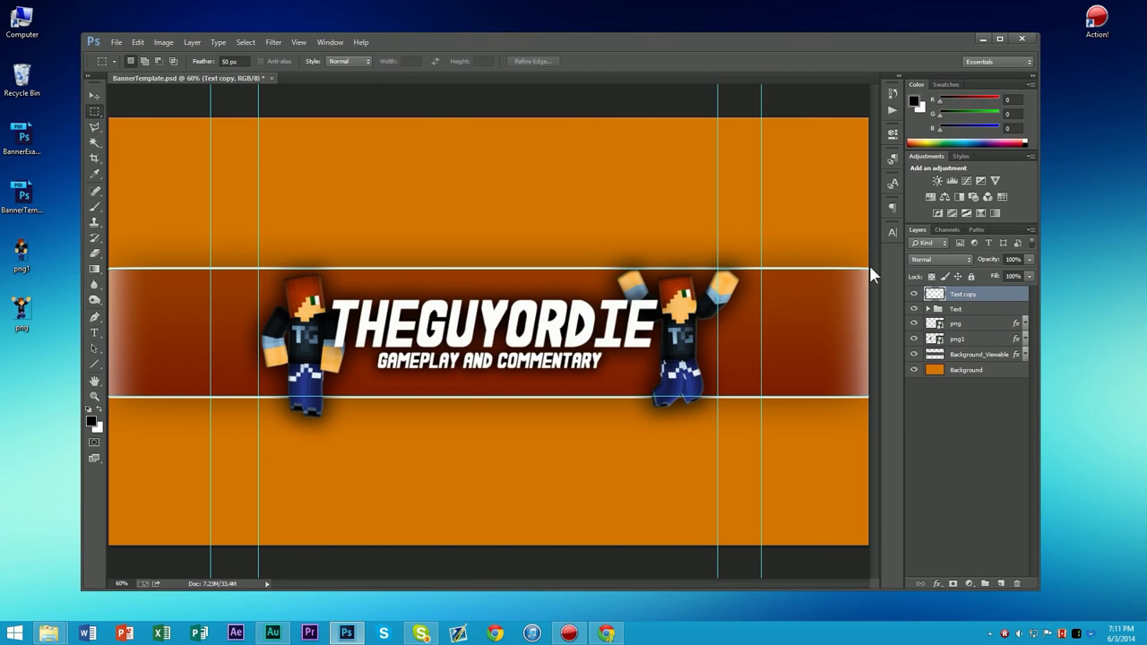
- Apply a Motion Blur to the Text copy layer with angle 0° and a distance of about 1188 pixels
click(276, 42)
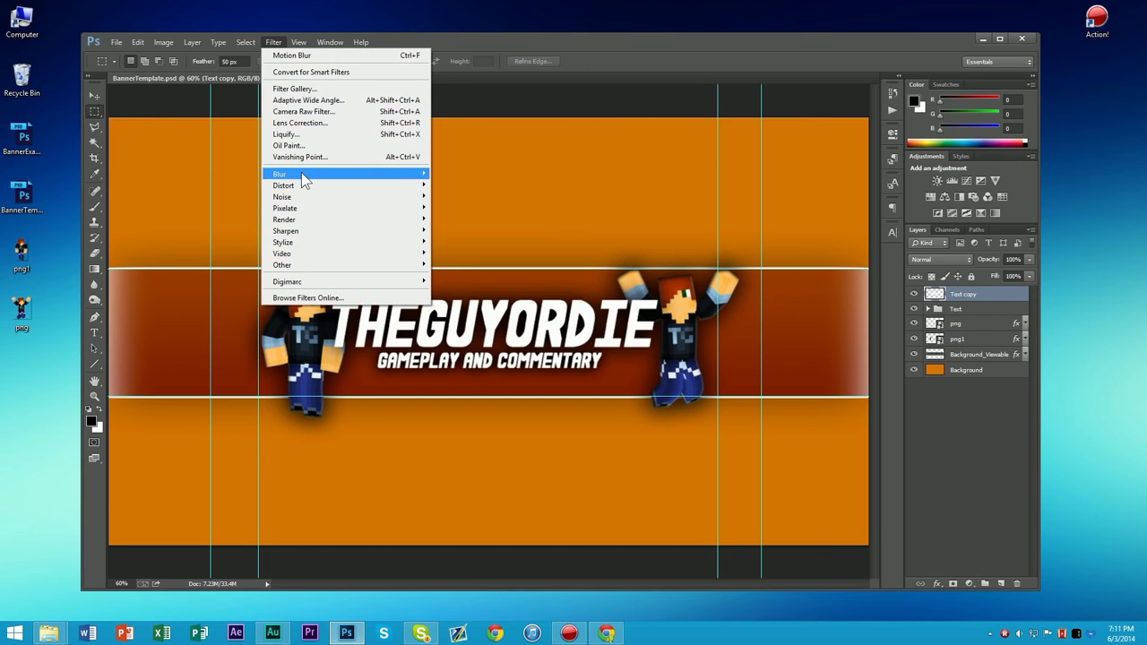
mouse_move(301, 174)
click(206, 282)
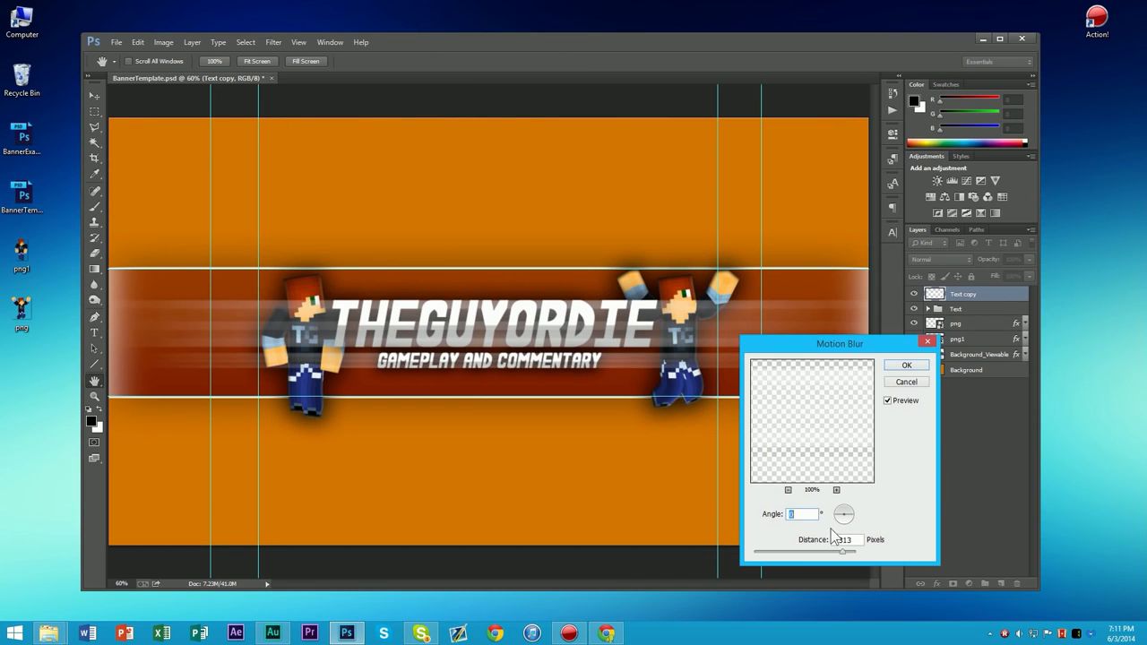
mouse_move(842, 557)
mouse_down()
mouse_move(821, 557)
mouse_move(843, 561)
mouse_up()
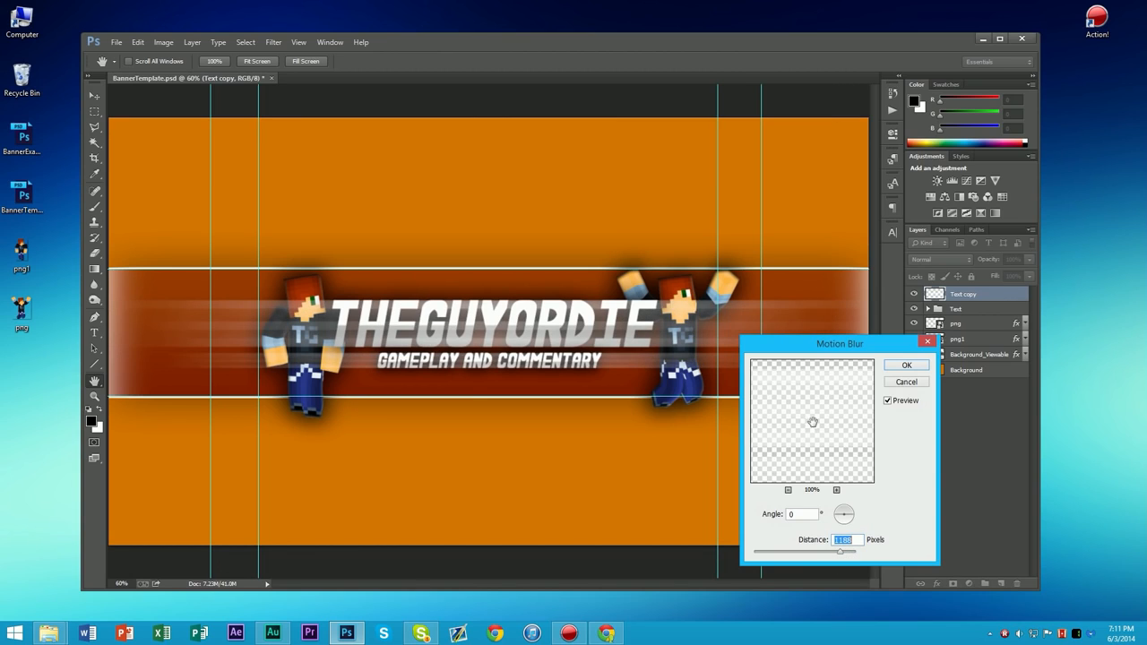
drag(828, 348, 879, 375)
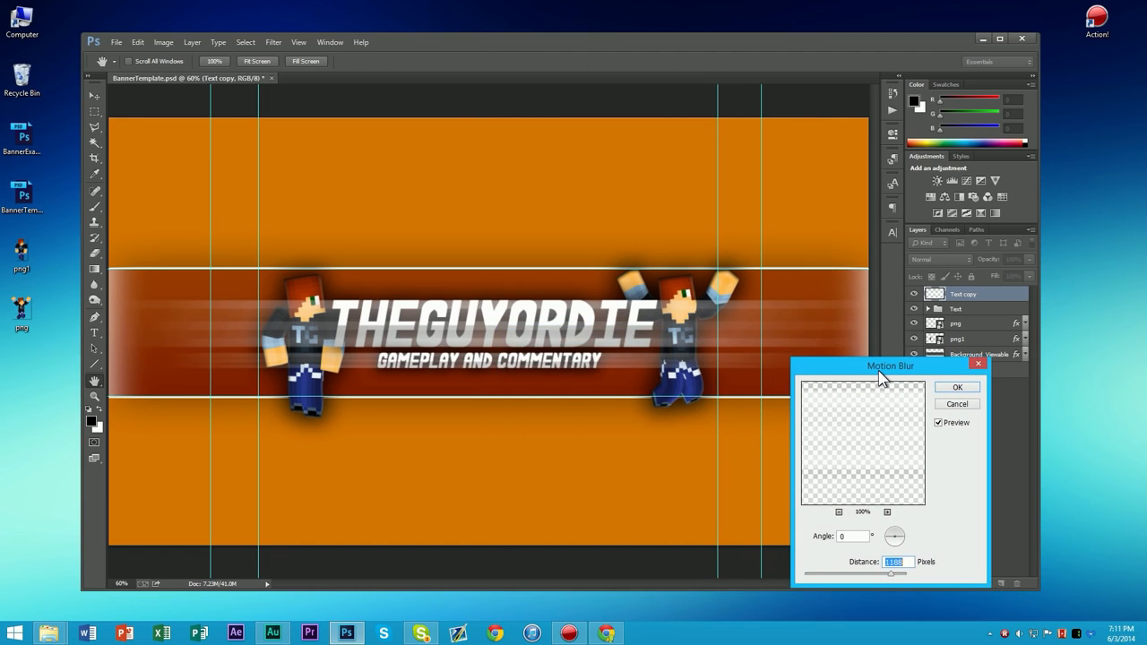
click(967, 389)
- Move the blurred Text copy layer directly below the Text group and deselect all layers
drag(962, 296, 965, 318)
click(961, 485)
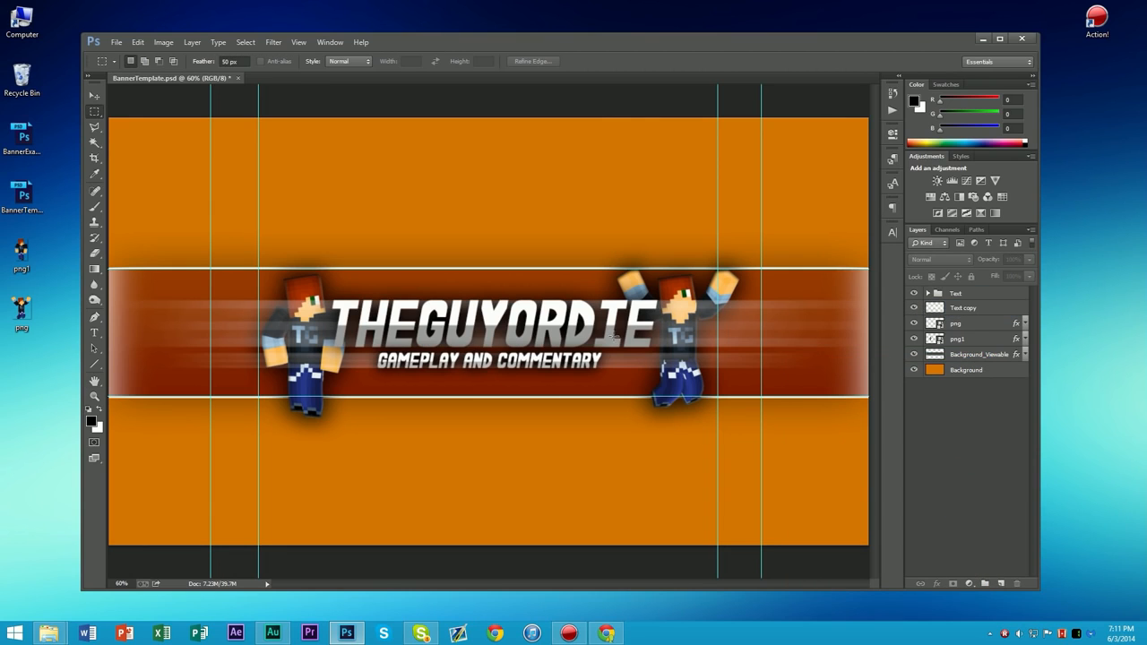
scroll(446, 345, down, 8)
scroll(446, 345, up, 7)
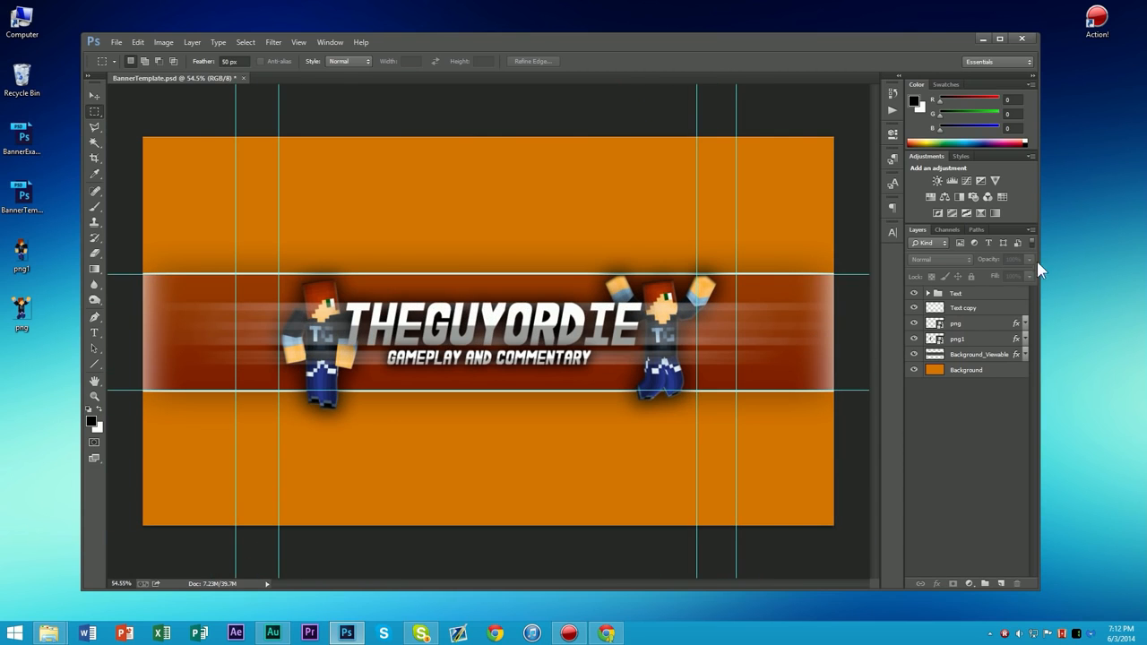
- Rename the Text copy layer to Blur_Text, reduce its opacity to about 65%, and deselect all layers
click(978, 309)
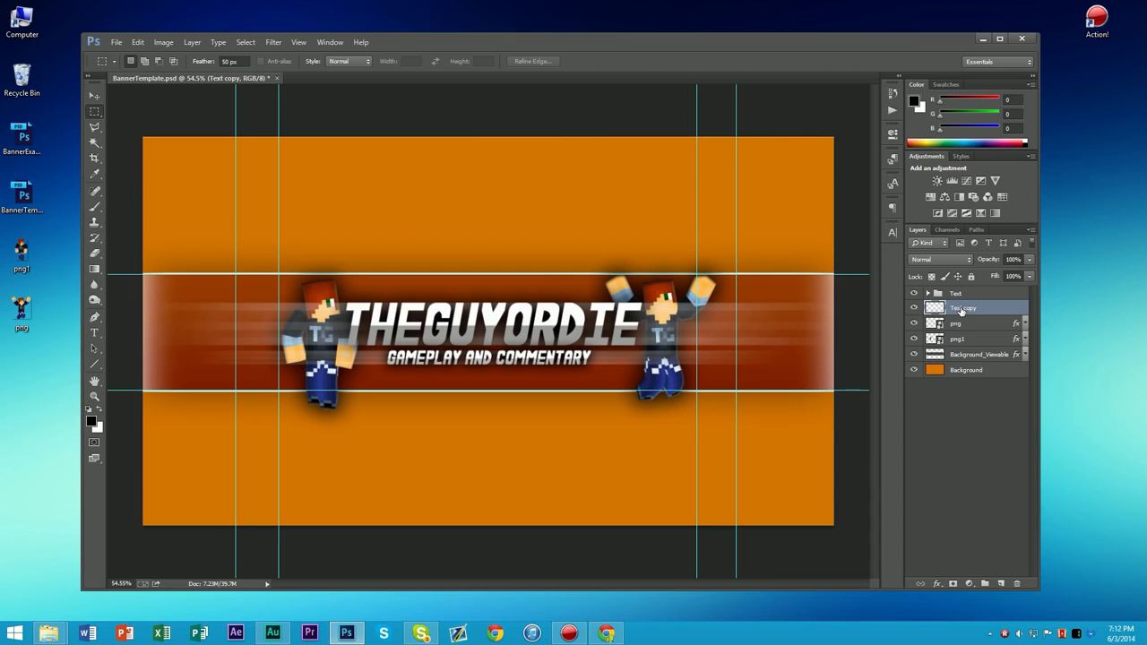
double_click(962, 309)
text(E)
text(lur_Text)
key(Return)
click(1029, 260)
drag(1026, 280, 1008, 281)
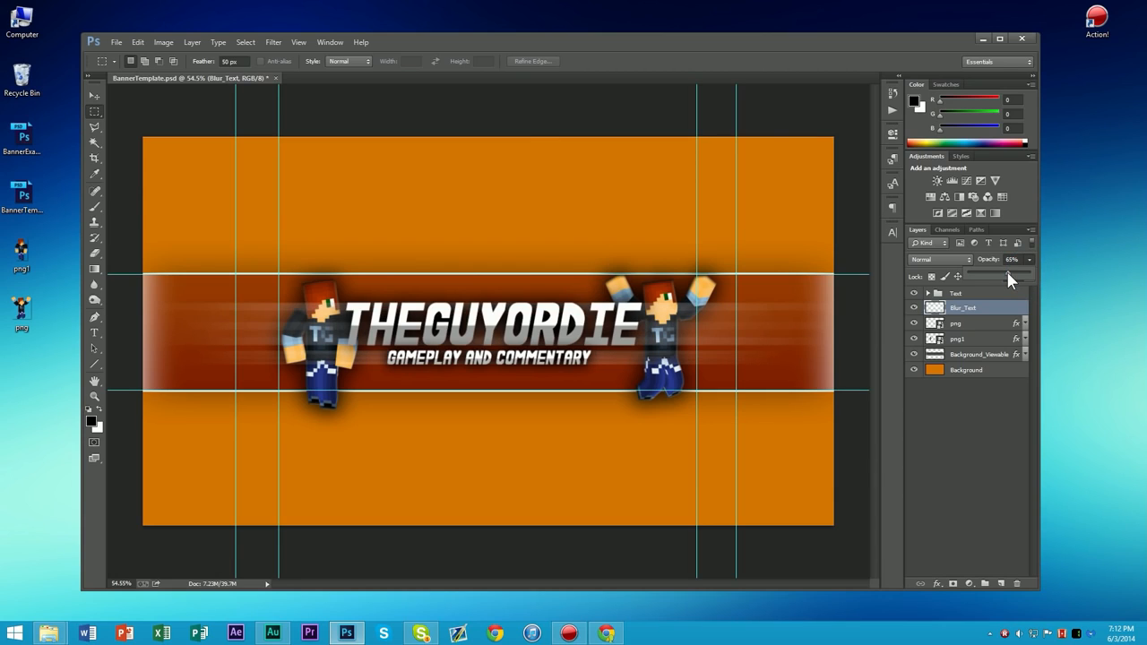
click(1018, 399)
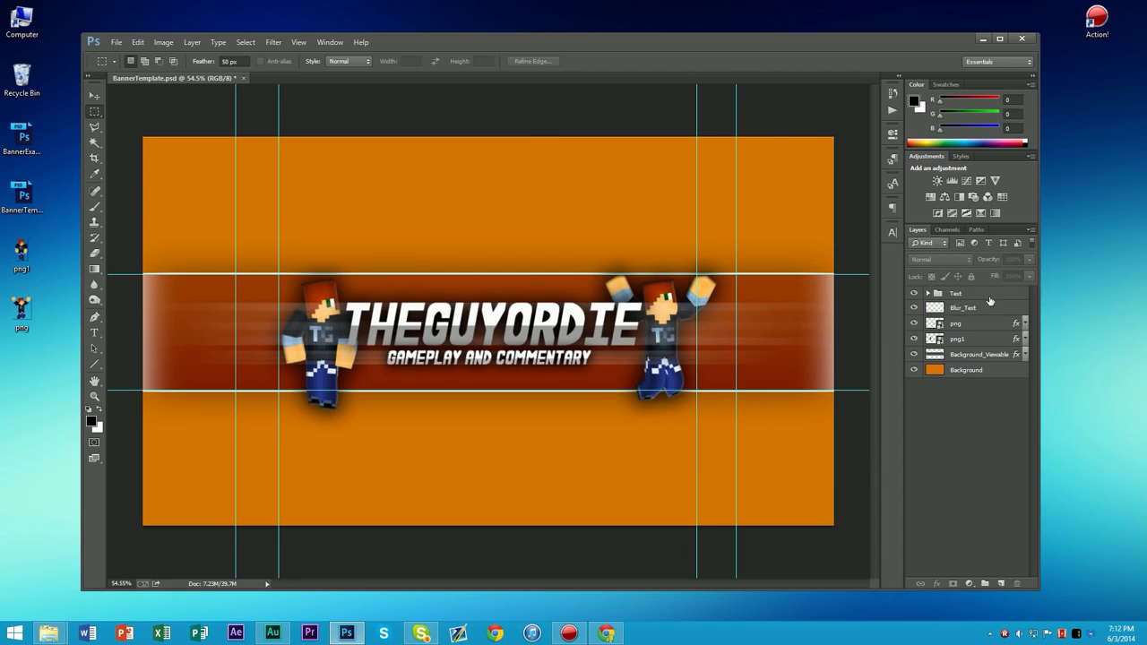
double_click(1001, 297)
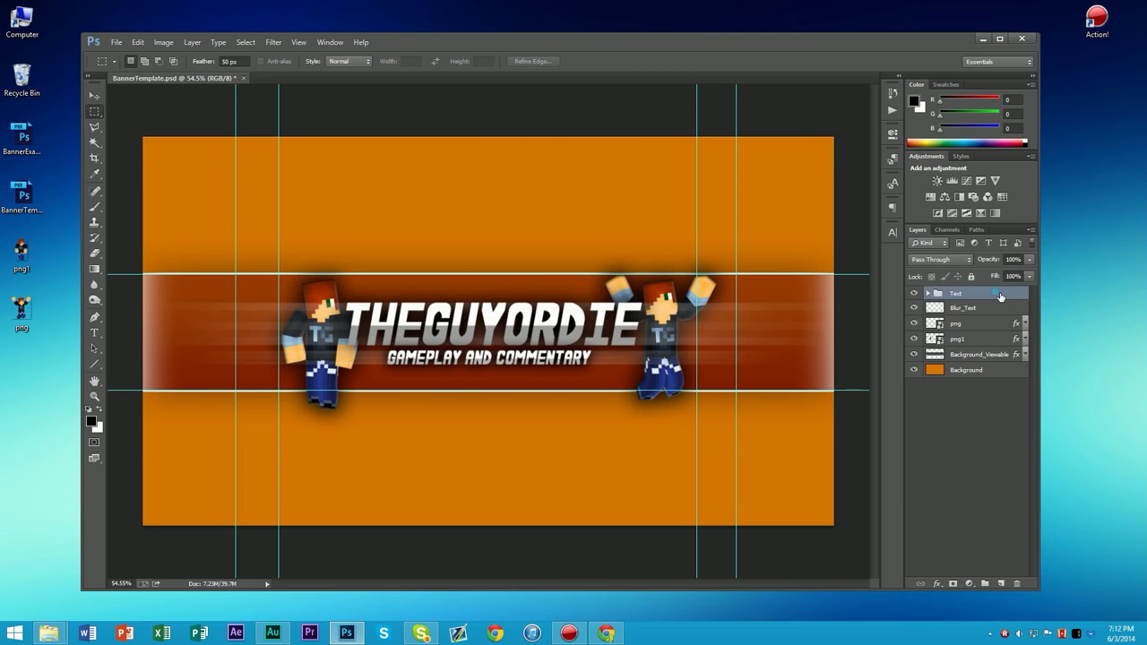
key(F1)
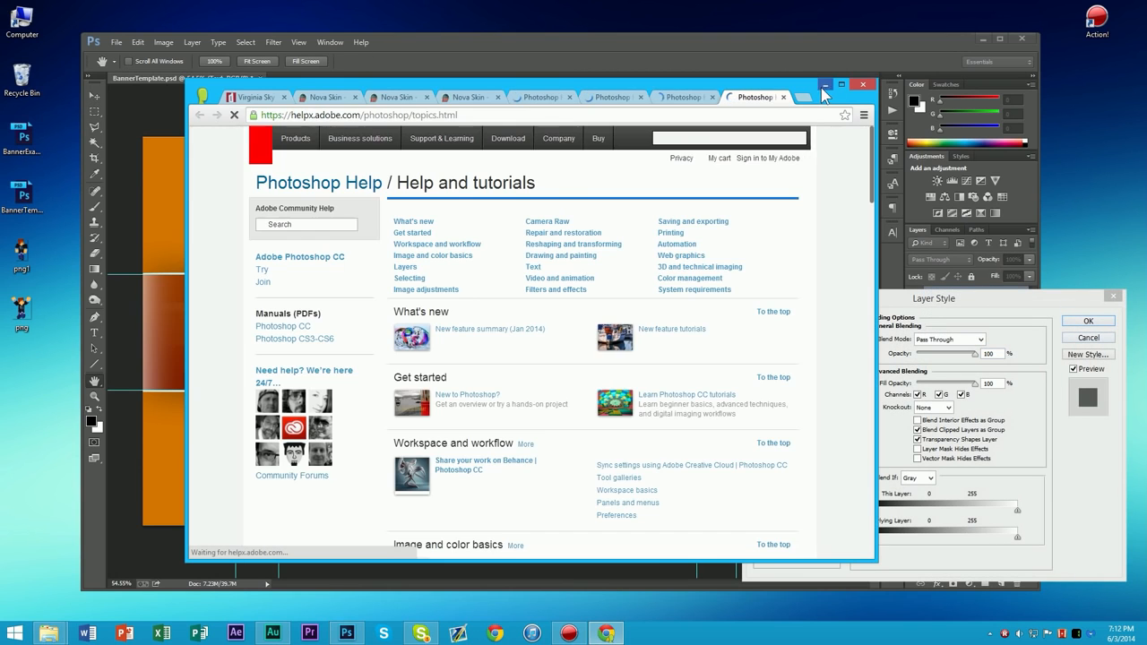
click(823, 85)
click(1082, 342)
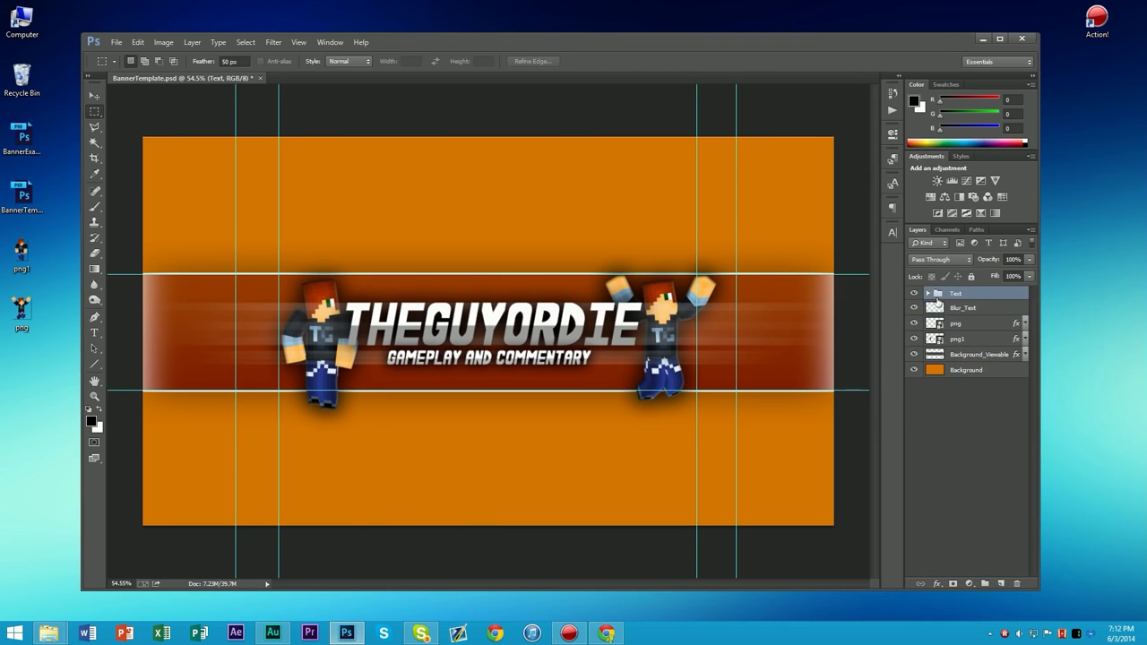
- Expand the Text group and raise the Gameplay and Commentary layer's Drop Shadow spread to about 31%
click(927, 294)
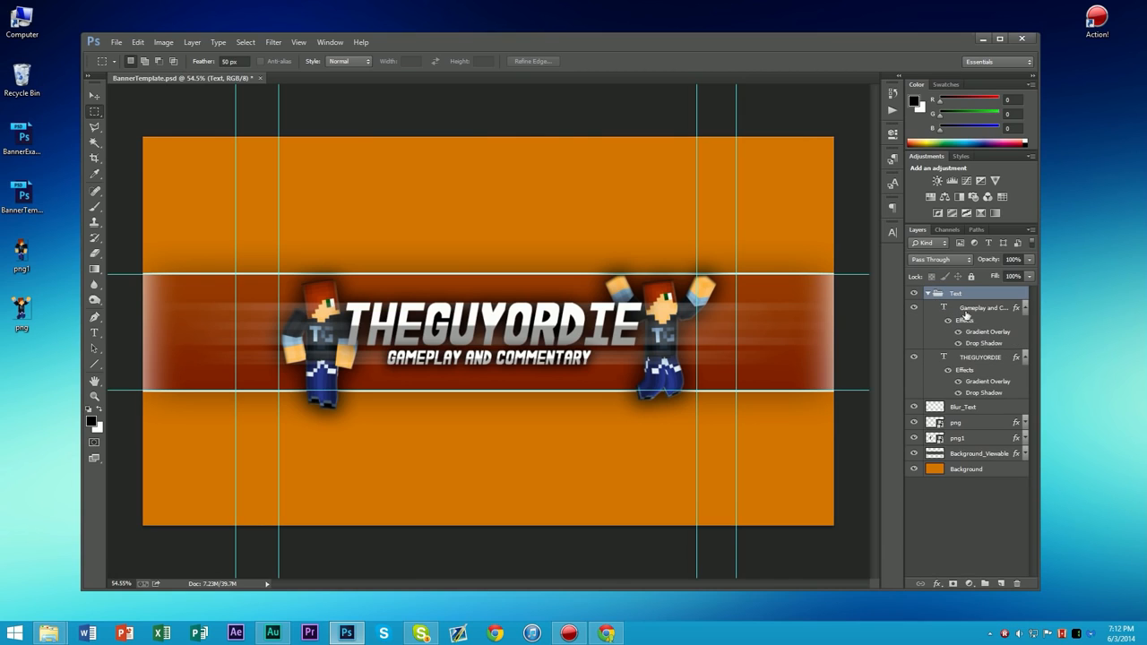
click(948, 309)
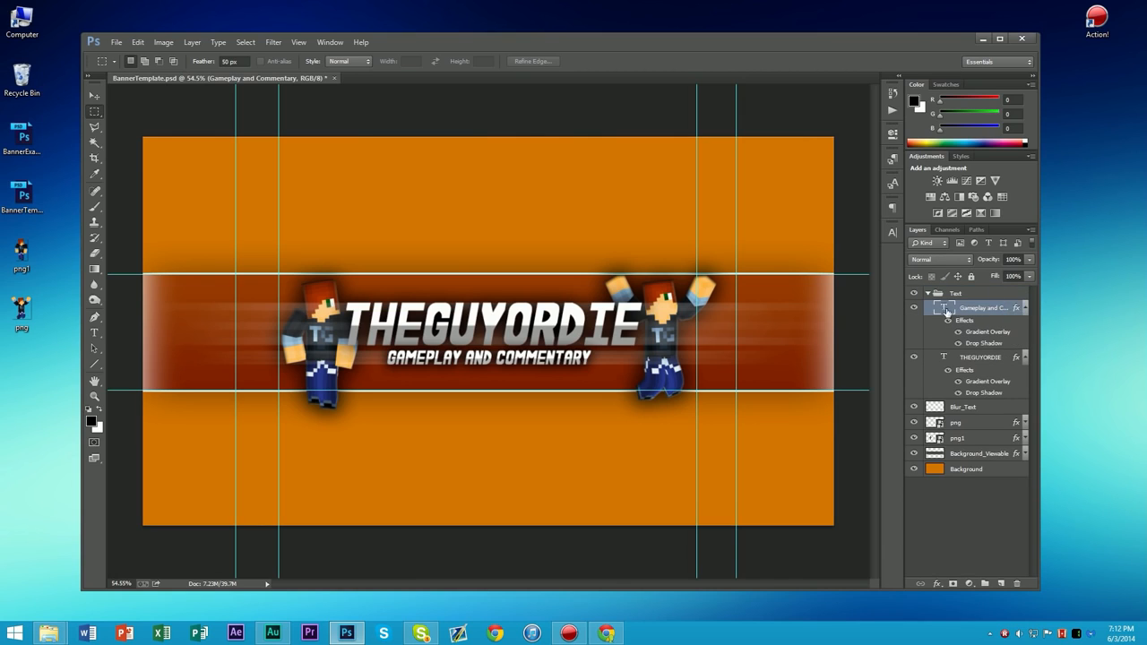
double_click(1019, 310)
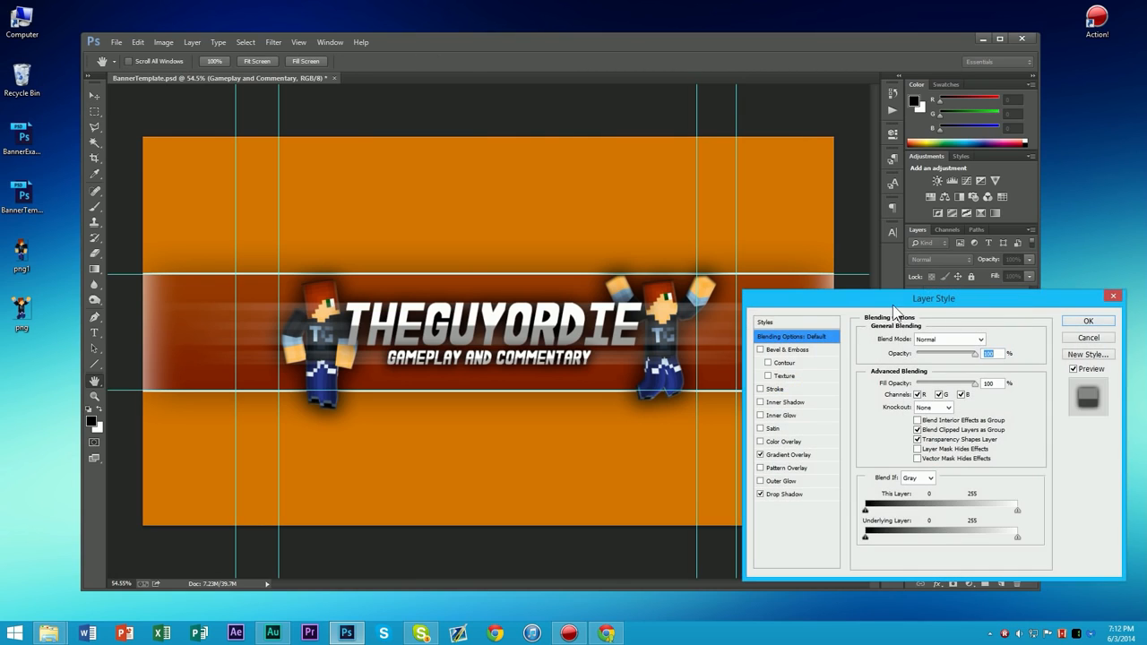
drag(902, 301, 907, 327)
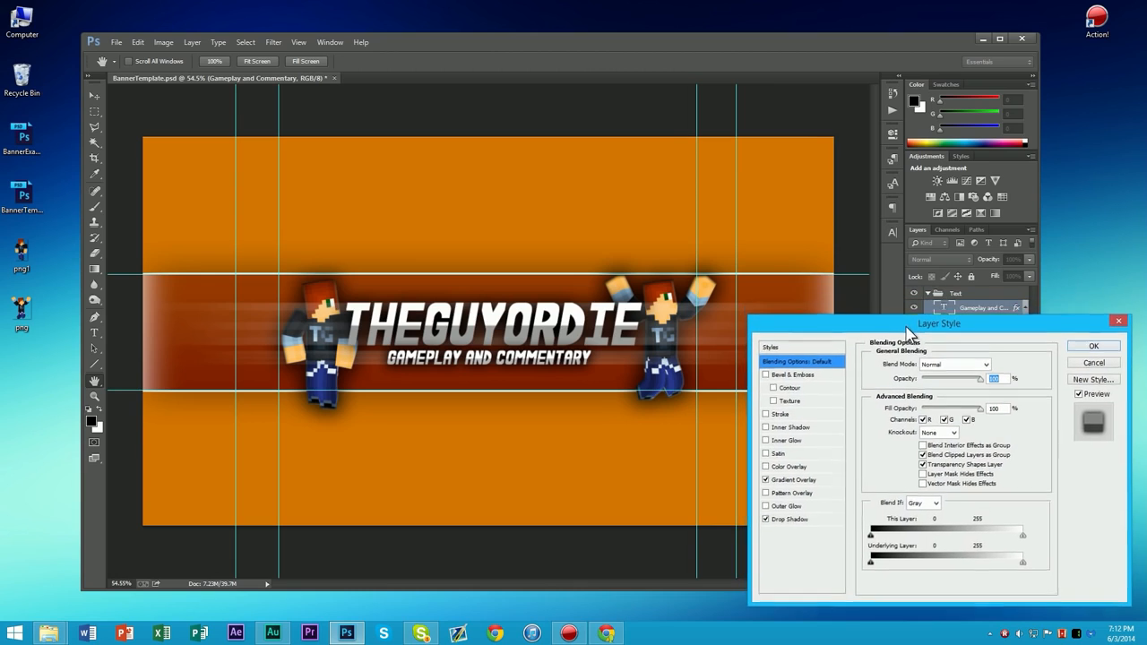
click(793, 520)
drag(920, 430, 932, 432)
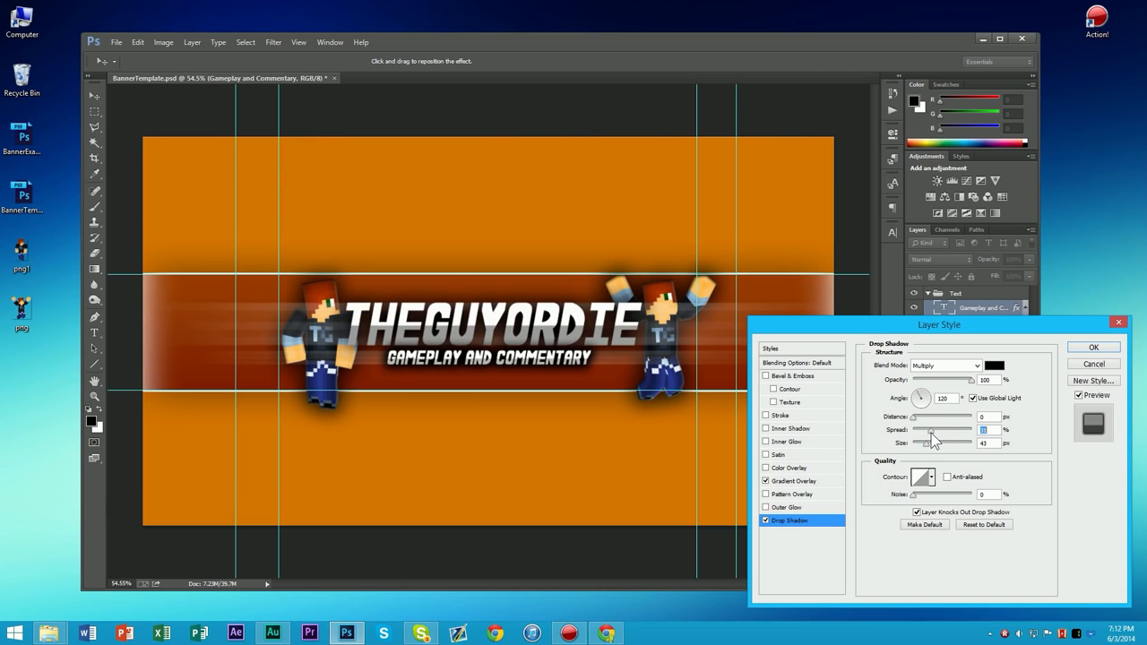
click(1082, 352)
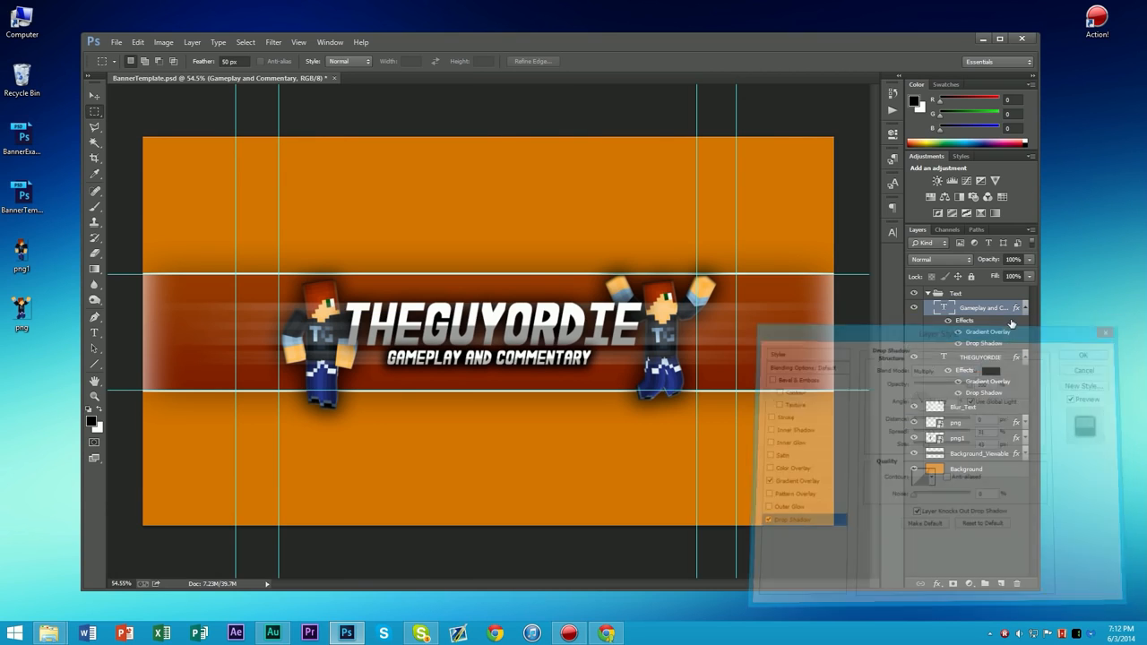
- Set the THEGUYORDIE layer's Drop Shadow to a spread of about 29% and a size of 92 px
double_click(1016, 358)
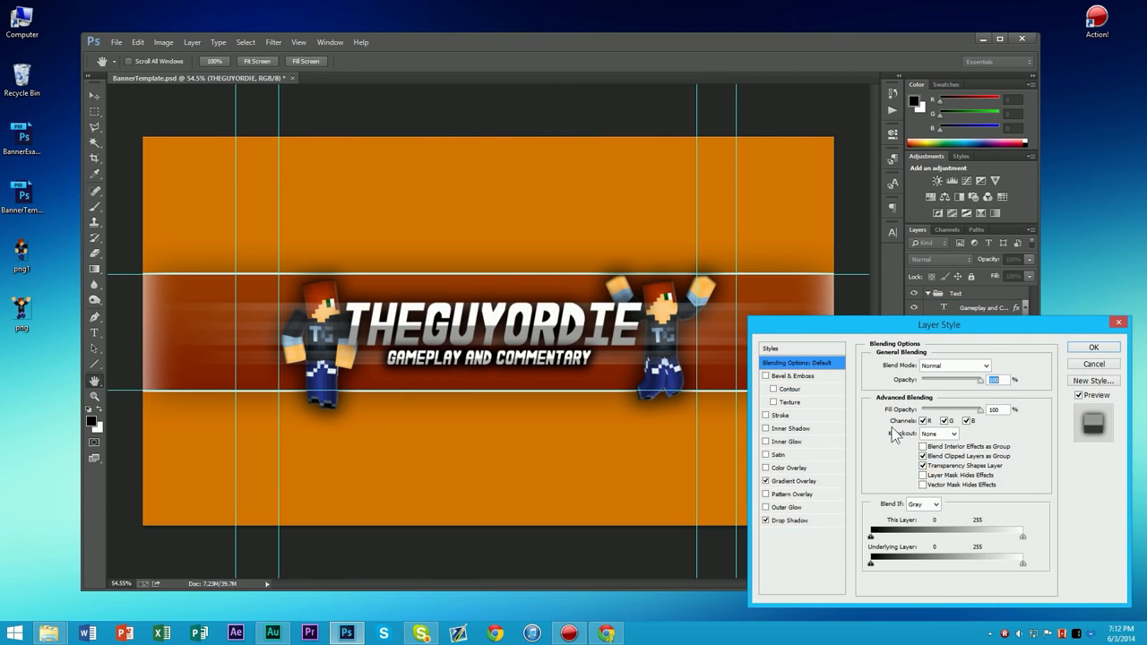
click(811, 521)
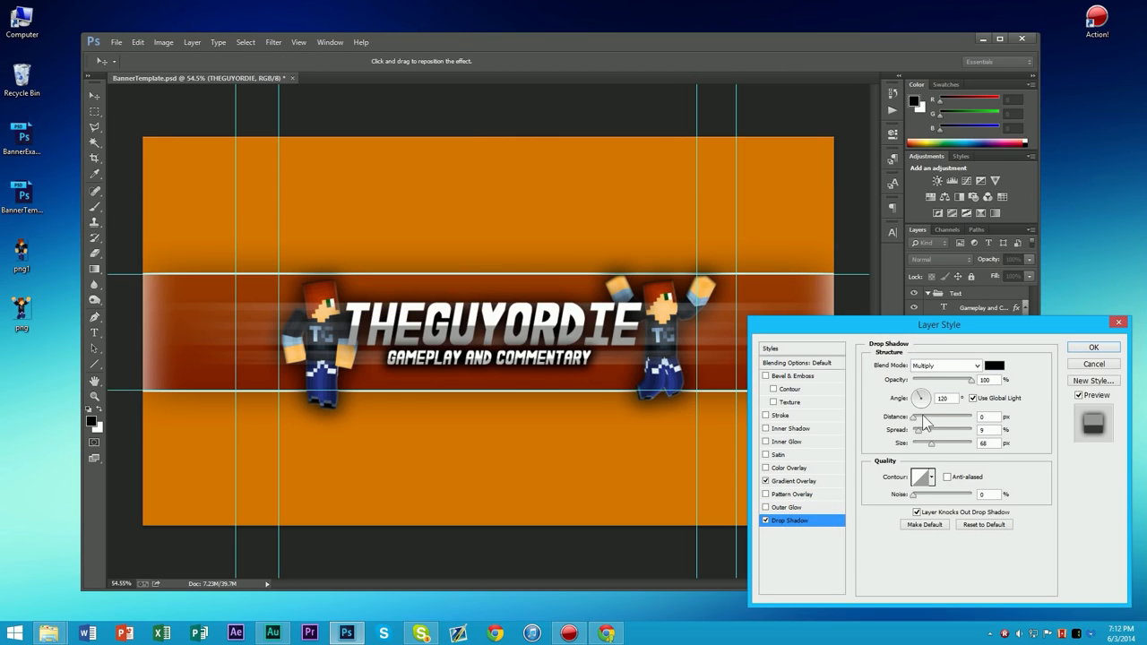
mouse_move(919, 431)
mouse_down()
mouse_move(943, 445)
mouse_move(932, 439)
mouse_up()
click(935, 444)
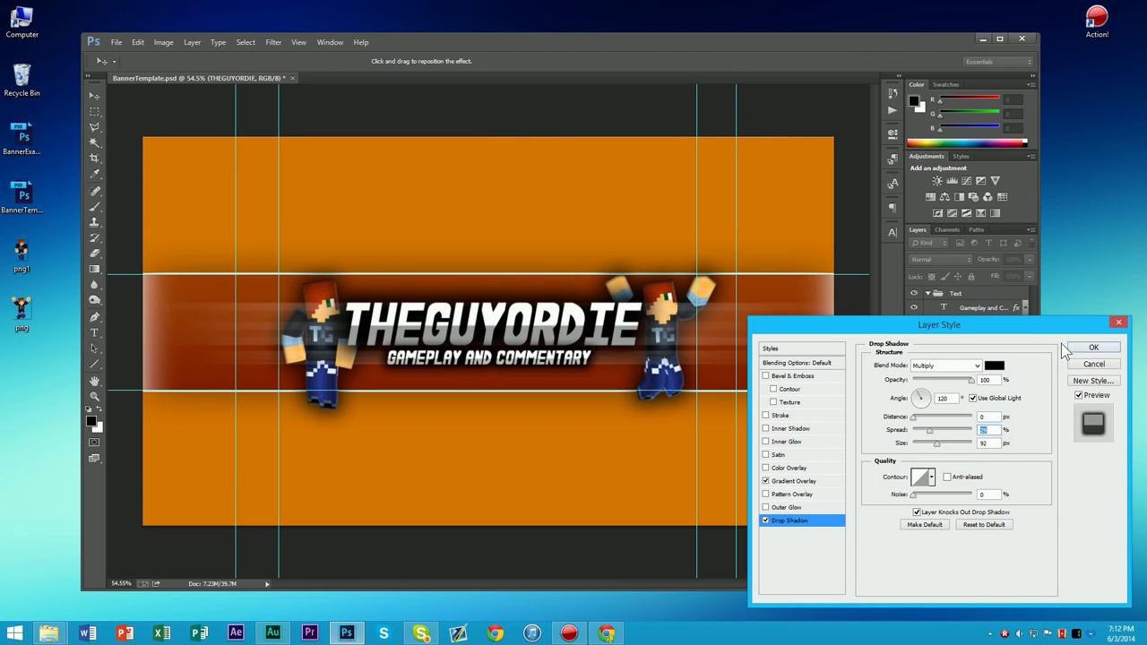
click(1093, 348)
scroll(680, 365, down, 6)
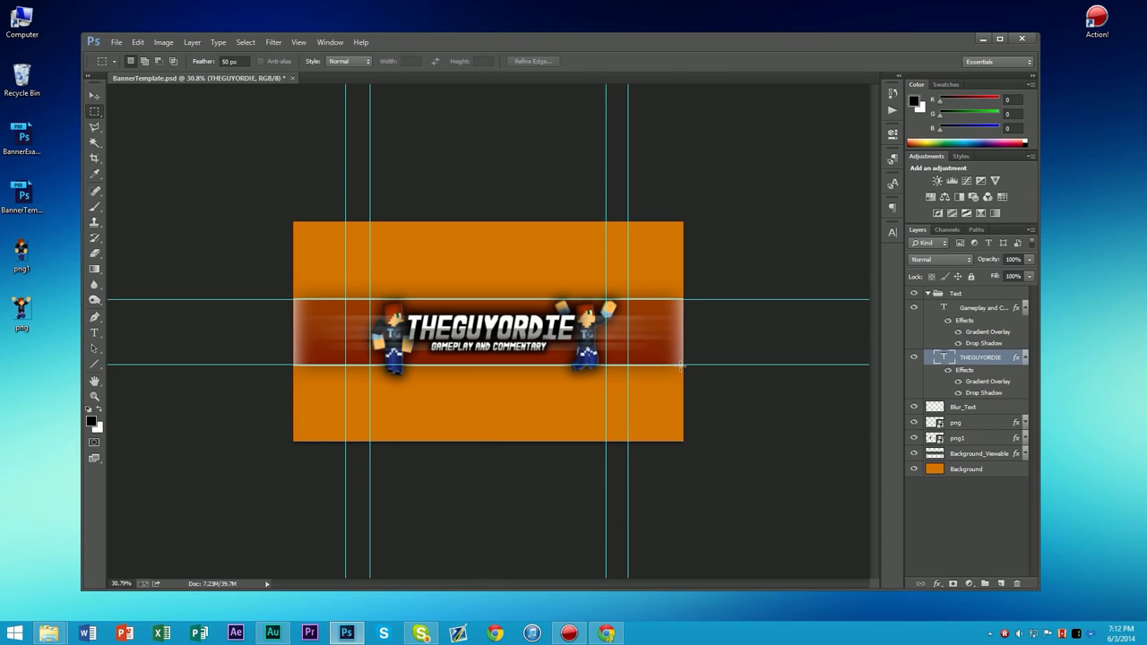
scroll(680, 366, up, 6)
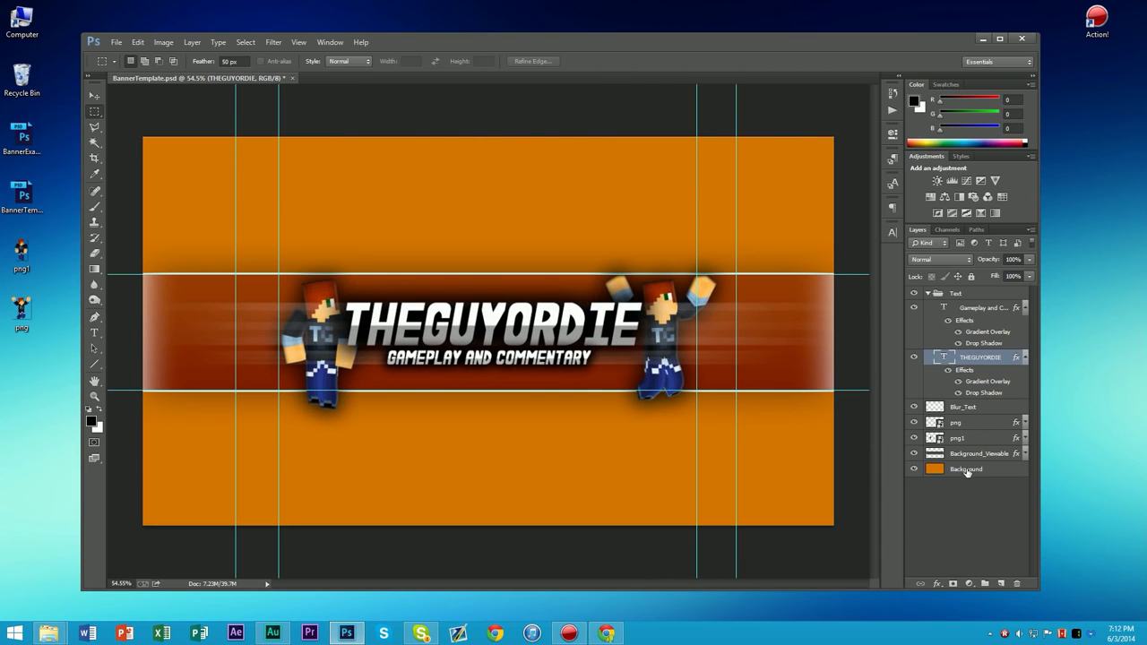
- Add a new layer named Shading directly above Background_Viewable and set its blend mode to Overlay
click(964, 454)
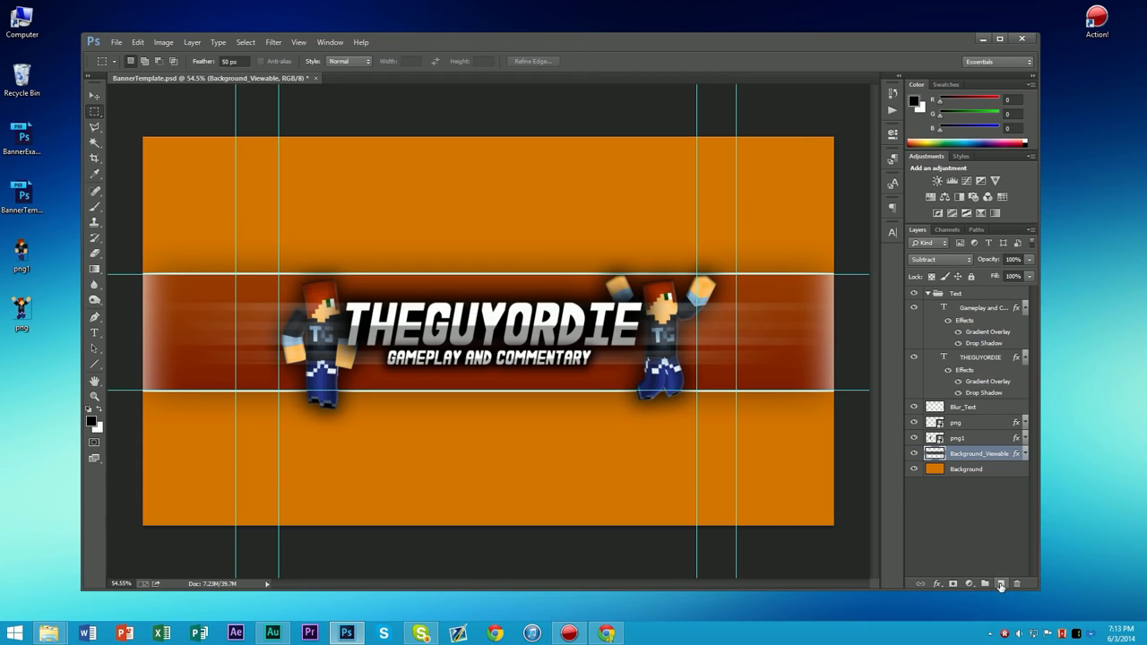
click(1001, 585)
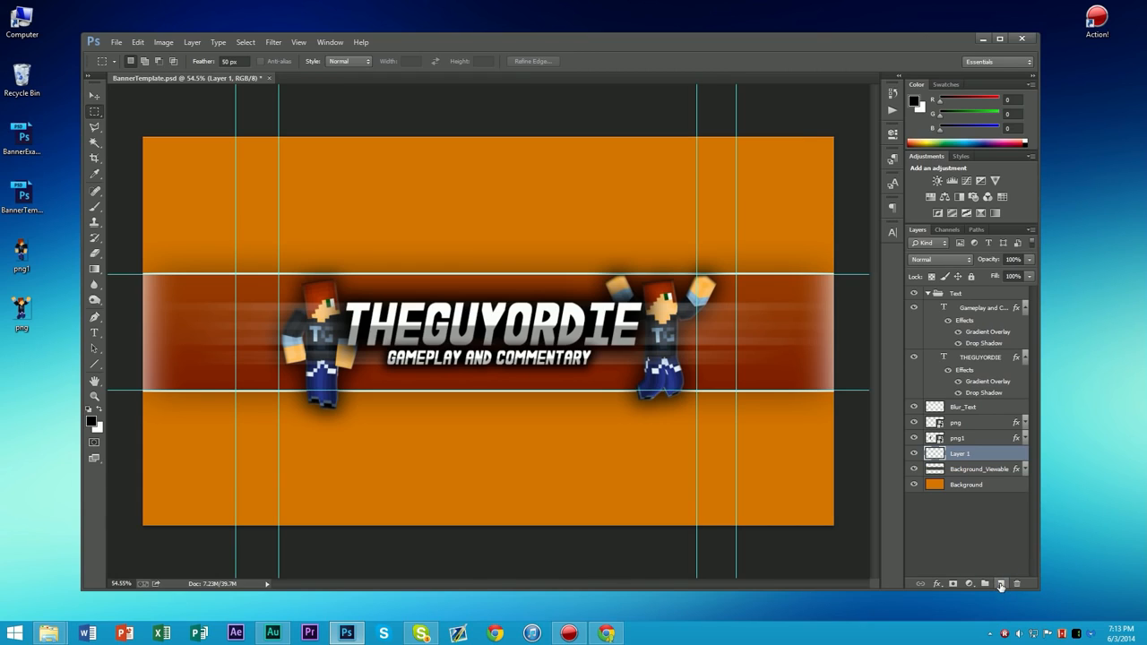
double_click(968, 457)
text(Sa)
text(ading)
key(Return)
click(952, 258)
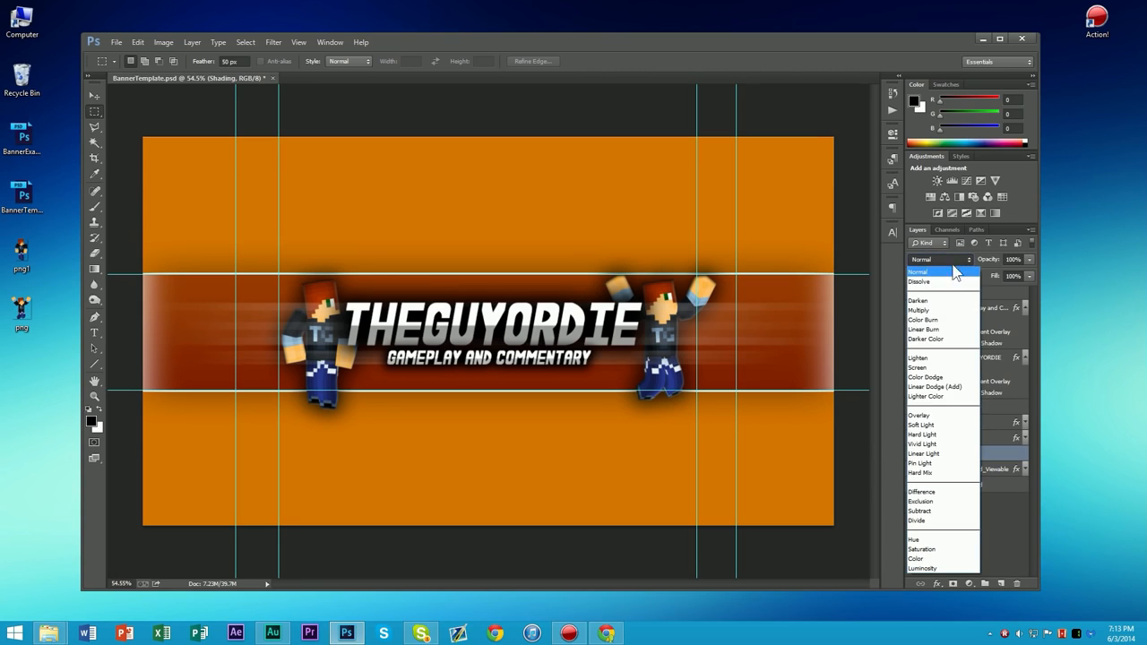
click(948, 415)
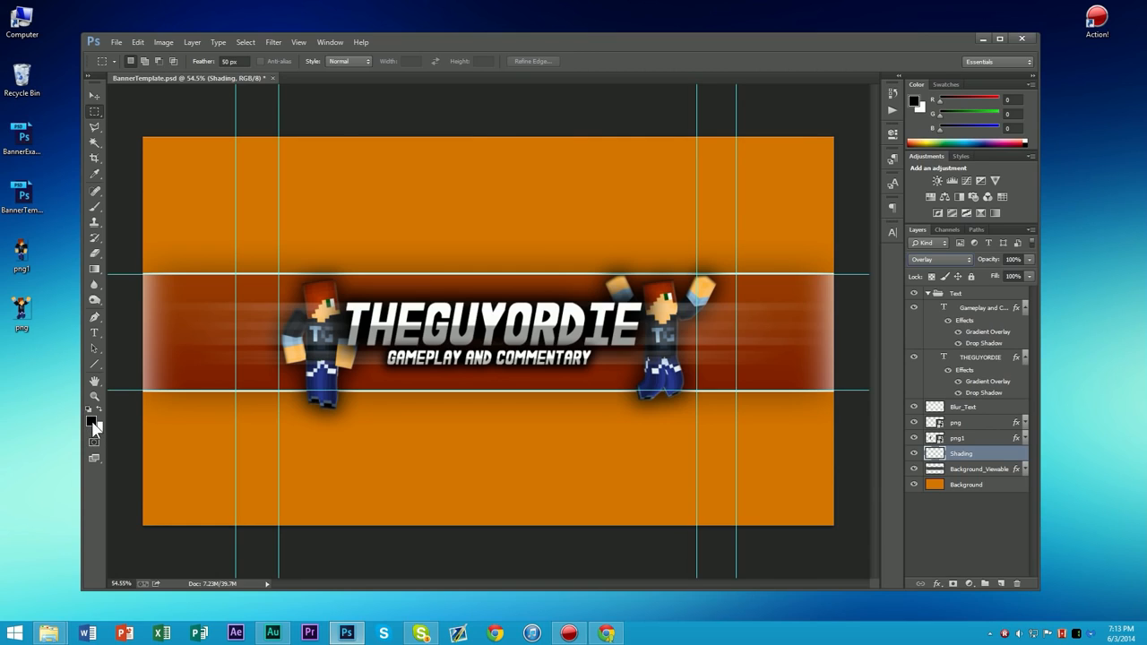
- Set up the Gradient tool with the Foreground to Transparent preset and recolour its starting stop to white (ffffff)
click(94, 273)
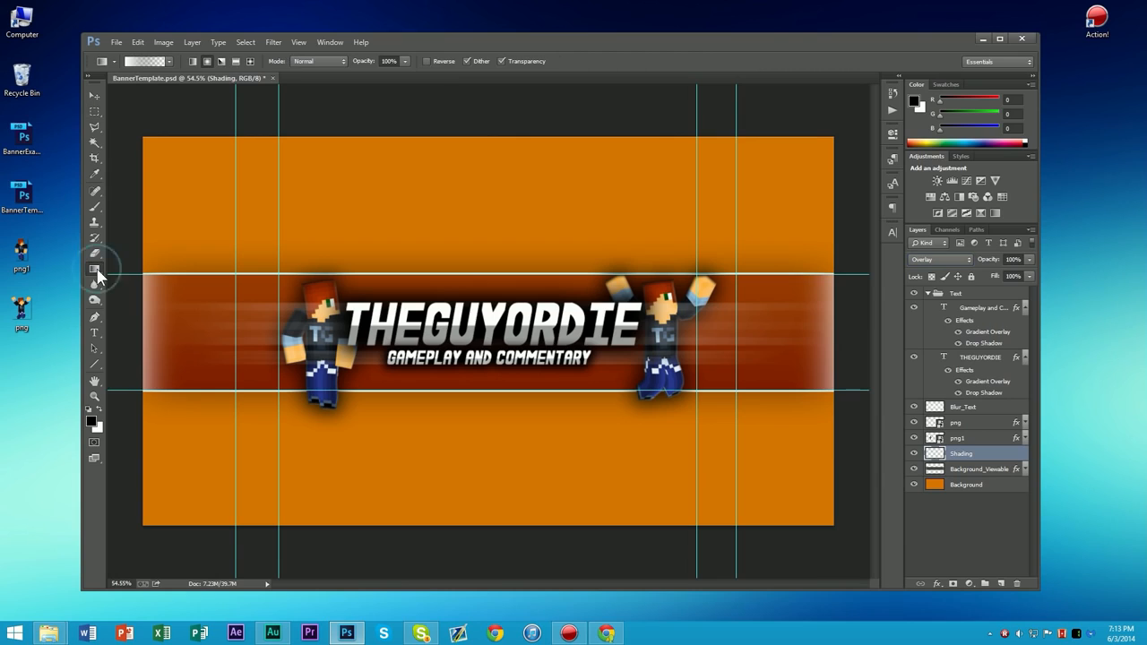
right_click(94, 273)
click(146, 267)
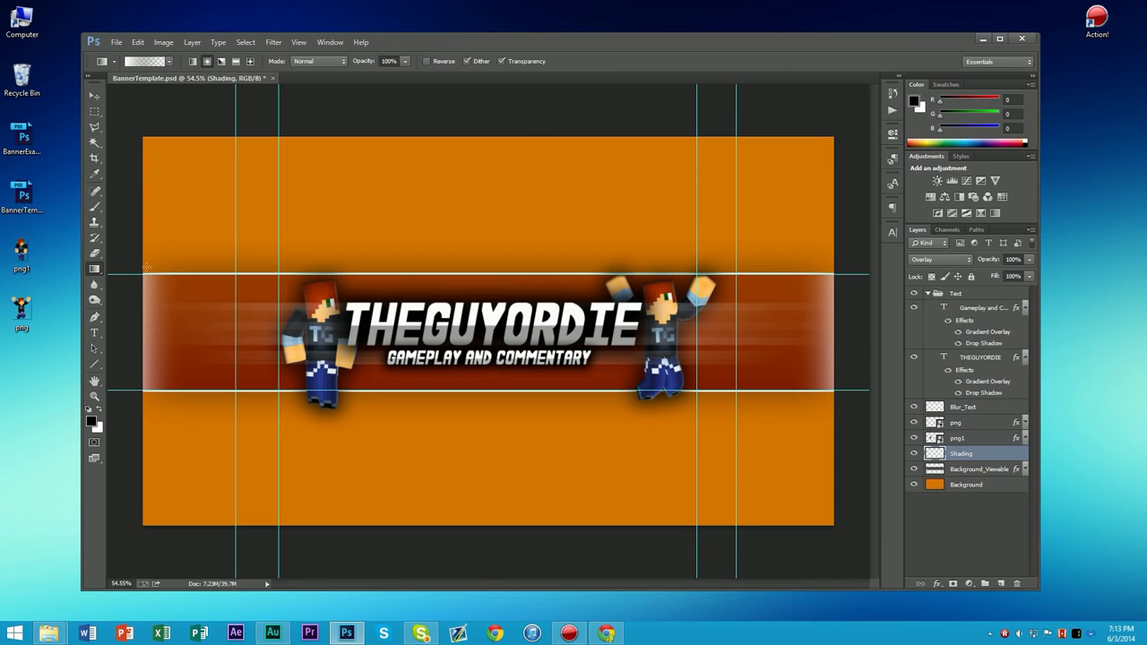
click(159, 60)
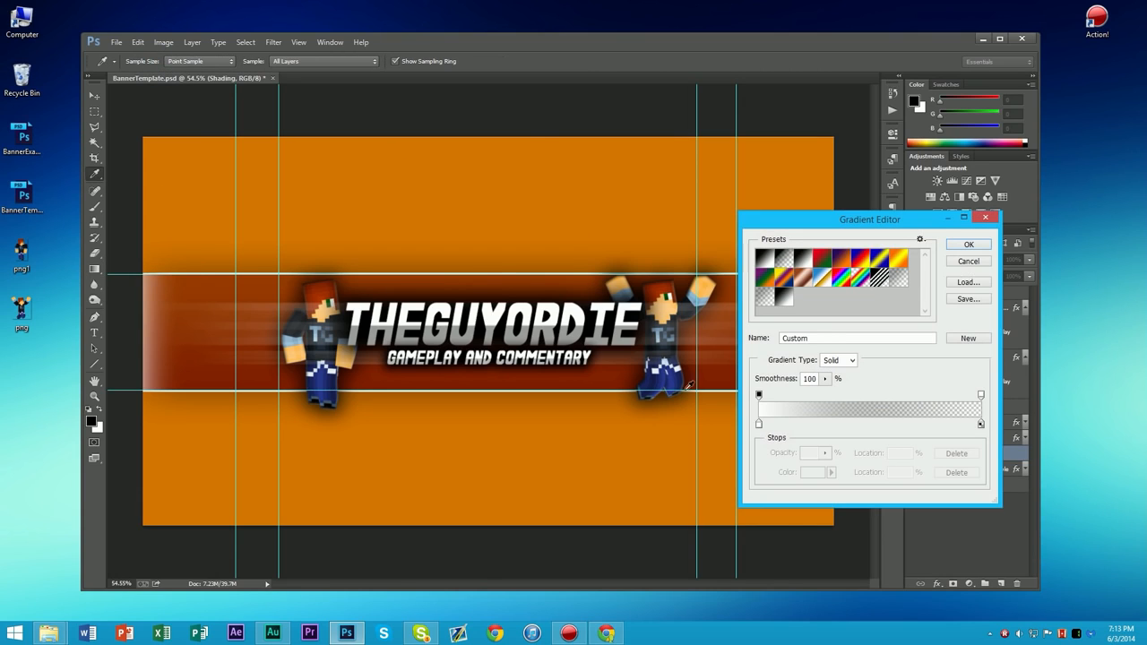
click(781, 261)
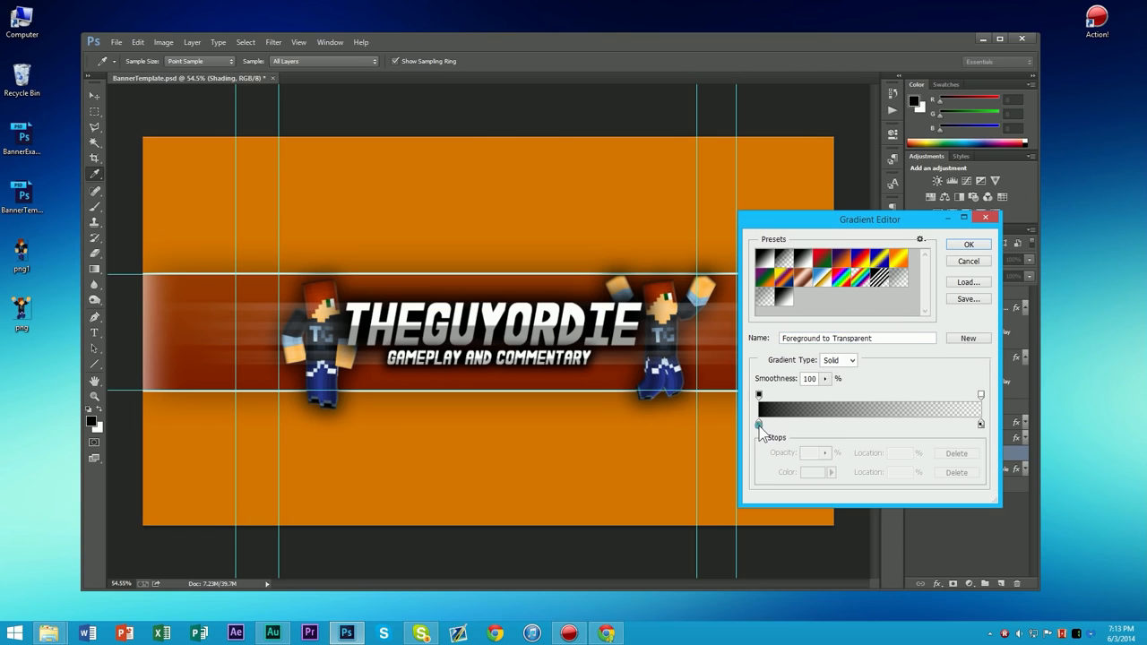
double_click(760, 424)
drag(760, 433, 719, 416)
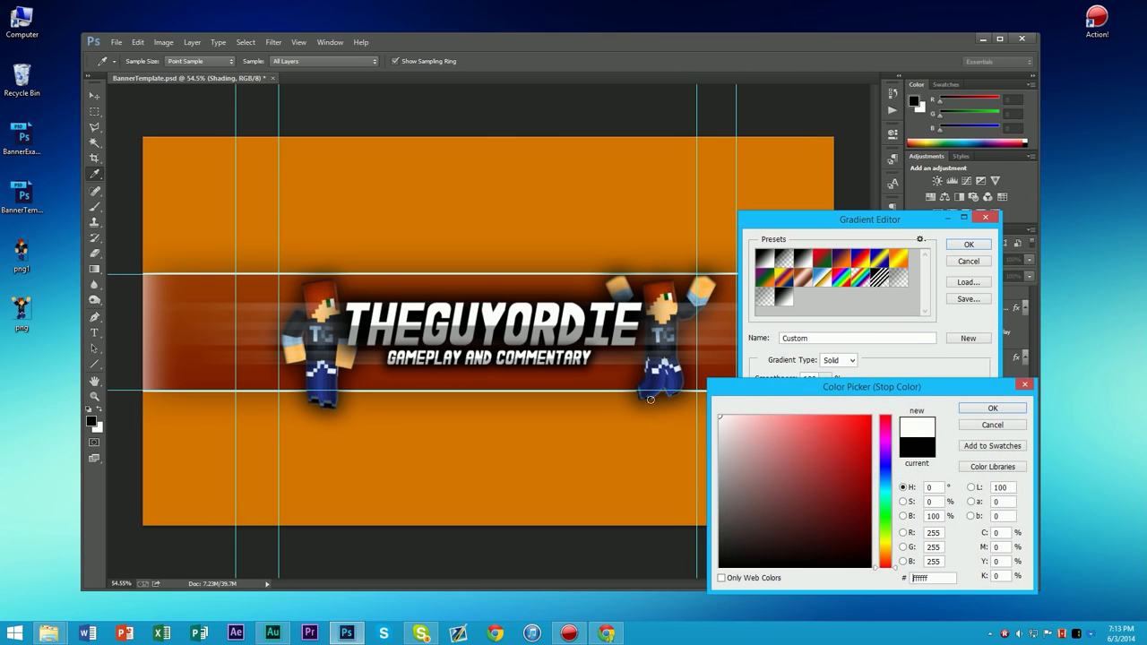
click(997, 410)
click(971, 245)
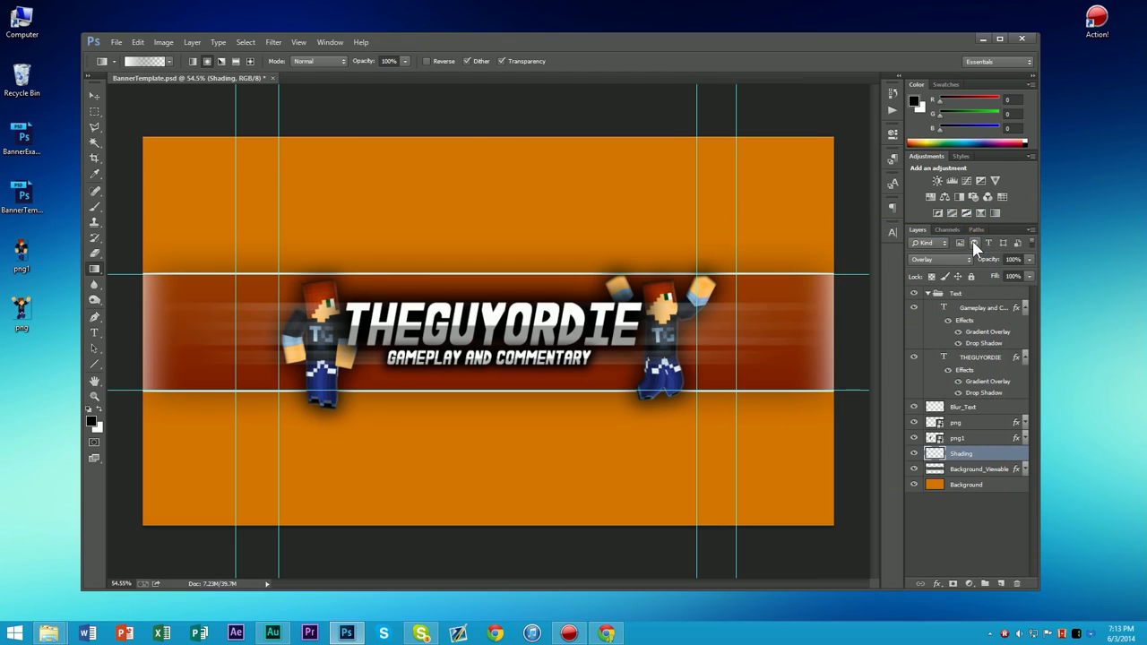
- Try a radial white gradient on the Shading layer, running from the banner's centre out past its top-left corner
scroll(485, 342, down, 1)
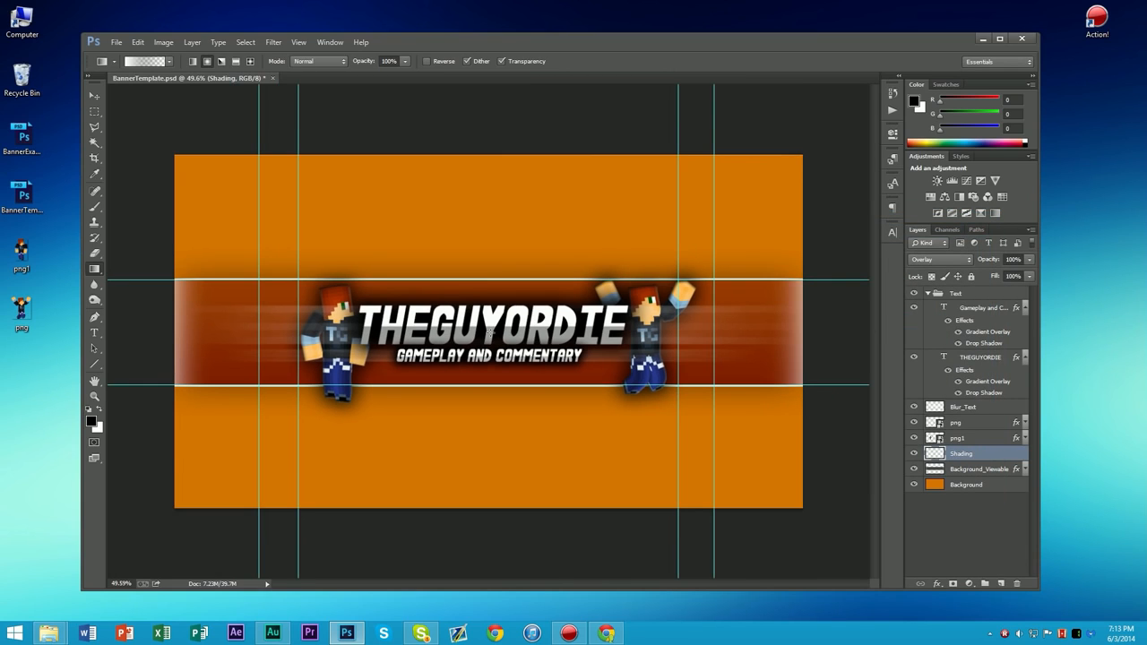
click(206, 60)
drag(488, 328, 301, 111)
scroll(493, 366, down, 3)
scroll(500, 344, up, 3)
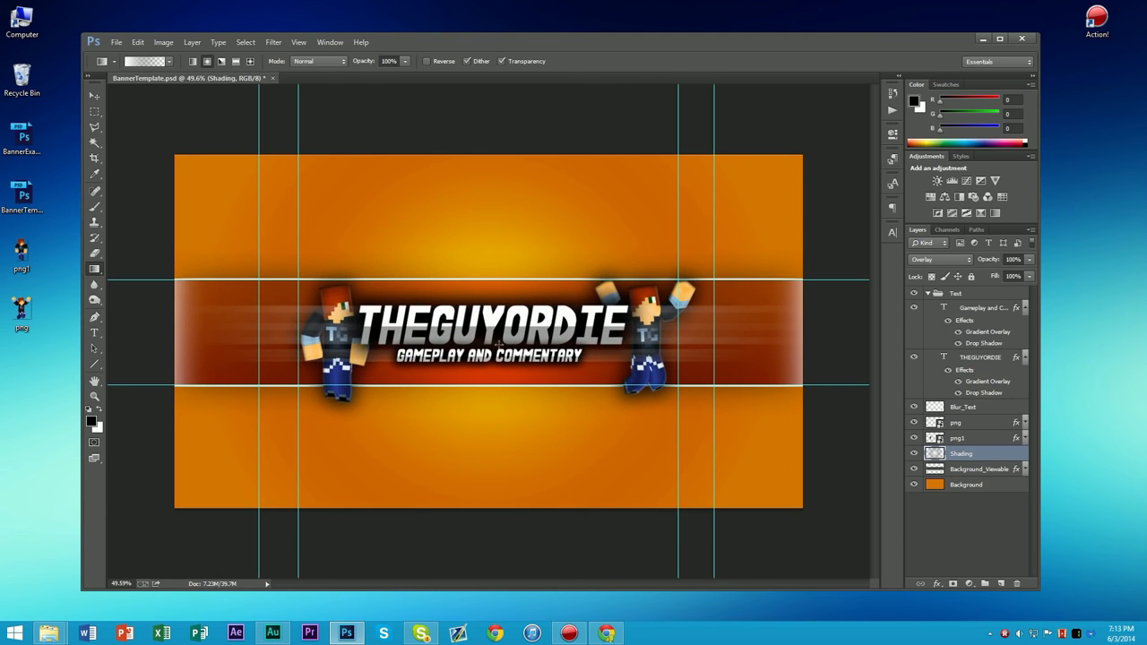
scroll(493, 356, up, 2)
scroll(493, 356, down, 3)
scroll(493, 356, up, 3)
scroll(493, 356, down, 3)
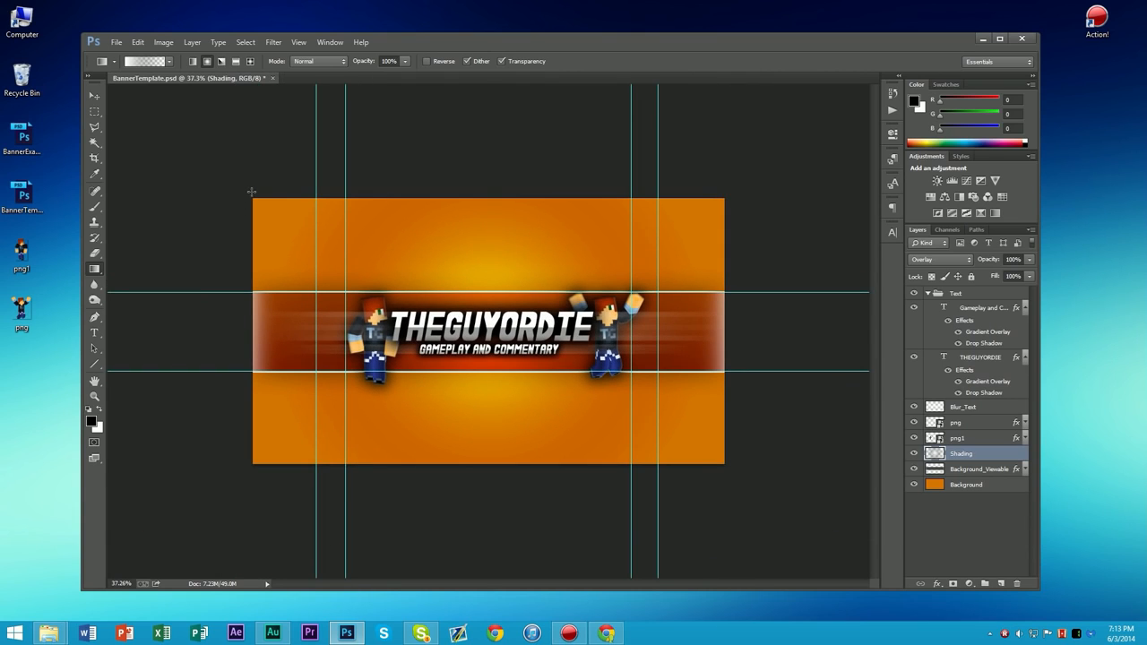
- Try radial white glows at the four corners of the banner on the Shading layer, and undo them
drag(238, 185, 357, 303)
drag(730, 198, 764, 176)
drag(761, 501, 768, 499)
mouse_move(453, 303)
mouse_down()
mouse_move(243, 436)
mouse_move(232, 481)
mouse_up()
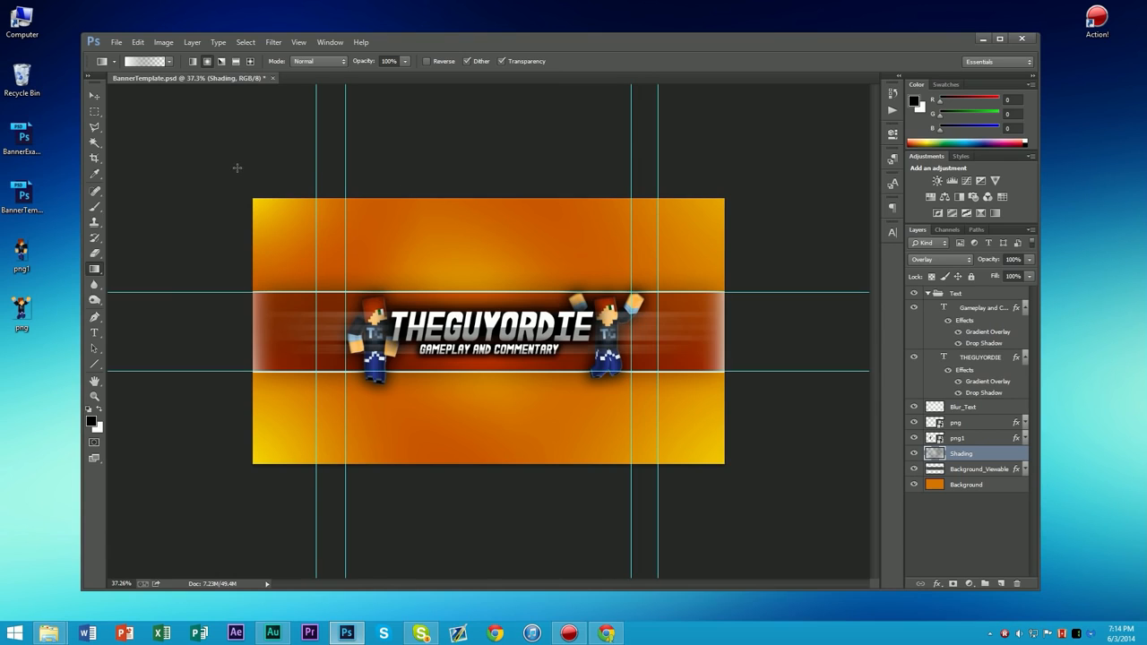
key(ctrl+alt+z)
key(ctrl+alt+z)
key(ctrl+alt+z)
key(ctrl+alt+z)
- Draw wide radial white gradients from the banner's corners on the Shading layer, and undo the bottom-right one
drag(238, 184, 729, 469)
mouse_move(722, 184)
mouse_down()
mouse_move(230, 456)
mouse_move(235, 473)
mouse_move(244, 458)
mouse_move(728, 190)
mouse_up()
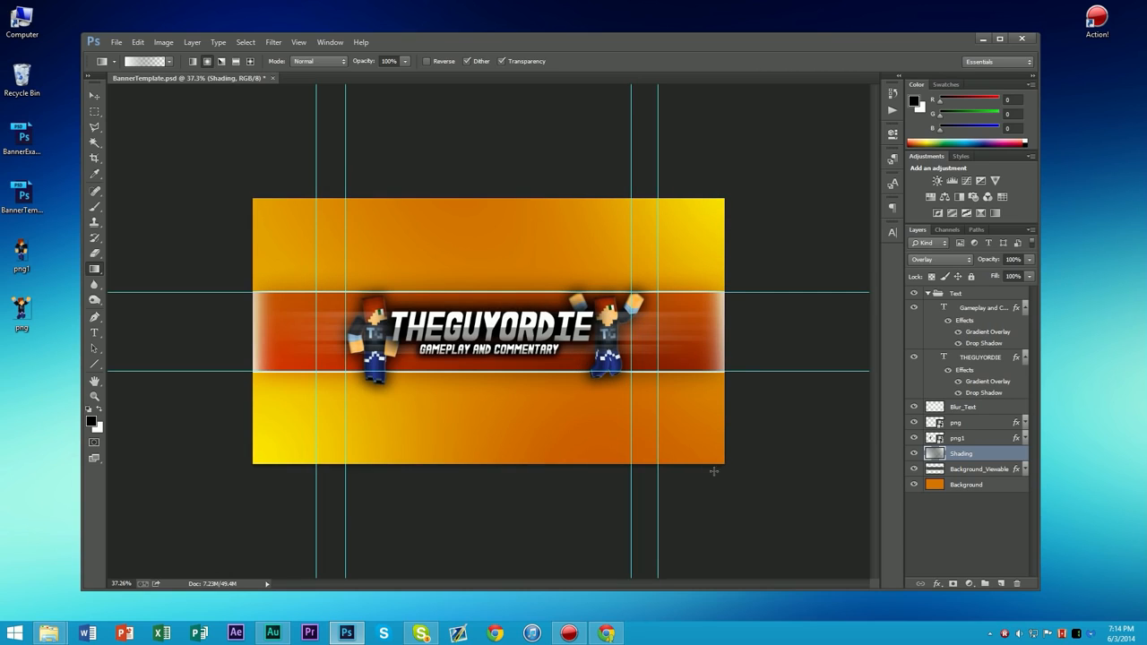
drag(730, 465, 218, 159)
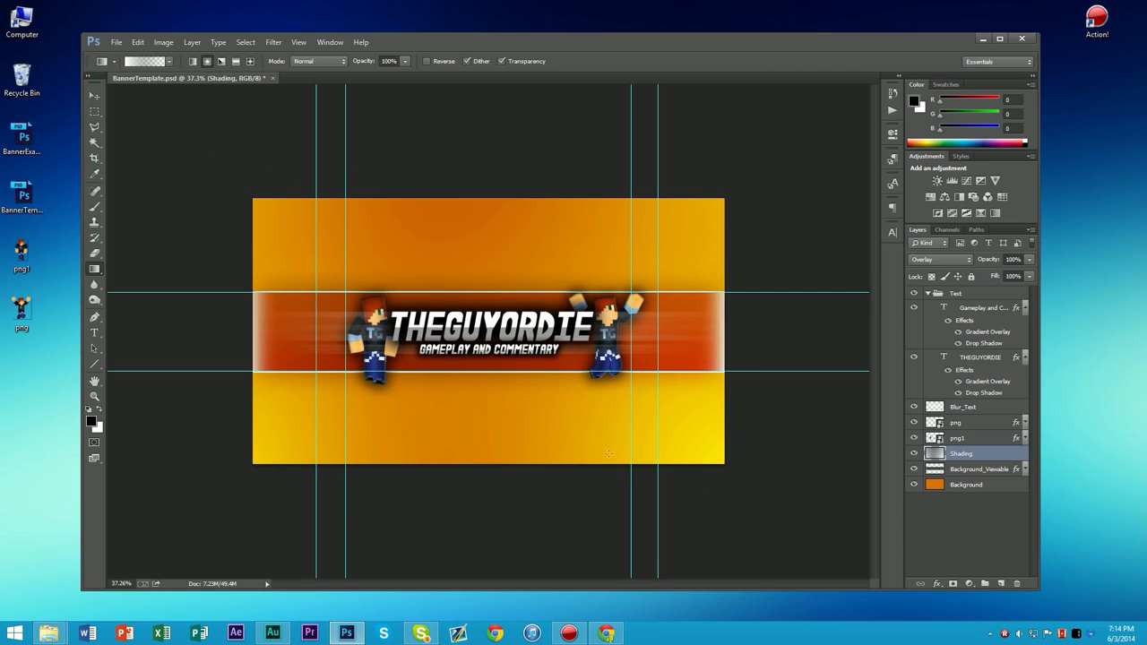
key(ctrl+z)
- Redraw the radial white glow from the banner's bottom-right corner inward to the title text, undoing the oversized attempt
drag(778, 475, 407, 306)
key(ctrl+z)
drag(725, 466, 444, 294)
key(ctrl+minus)
key(ctrl+plus)
- Add radial white glows from the banner's two top corners and its bottom-right corner inward on the Shading layer
drag(227, 168, 305, 241)
drag(769, 174, 568, 313)
drag(244, 193, 403, 317)
drag(725, 193, 531, 322)
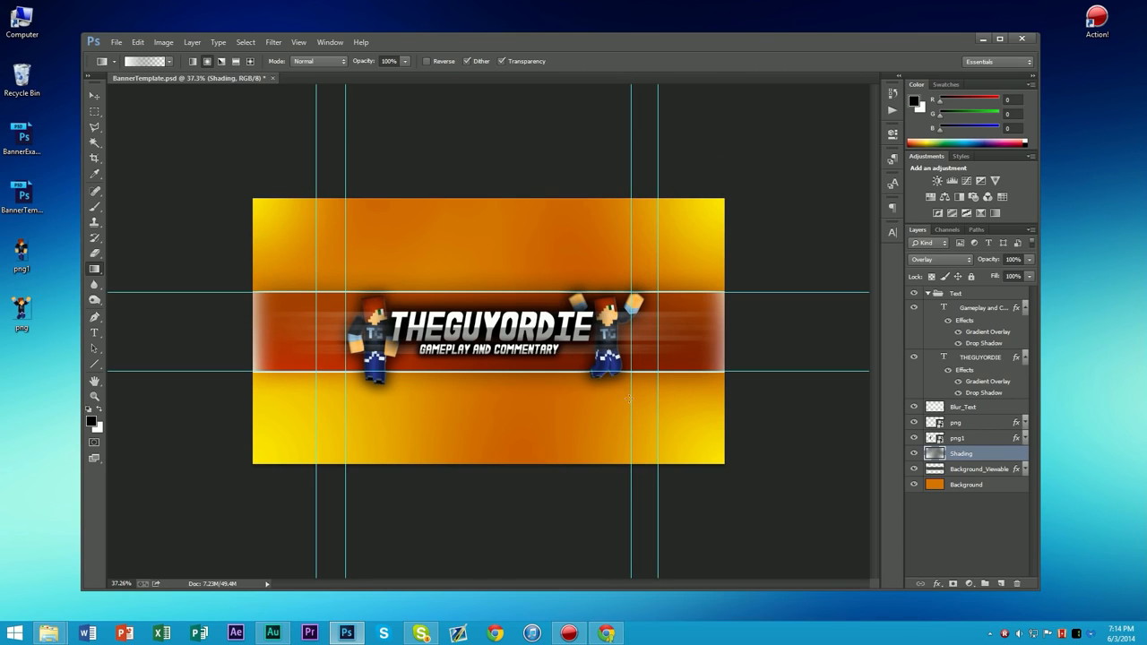
scroll(678, 440, down, 3)
drag(667, 435, 538, 369)
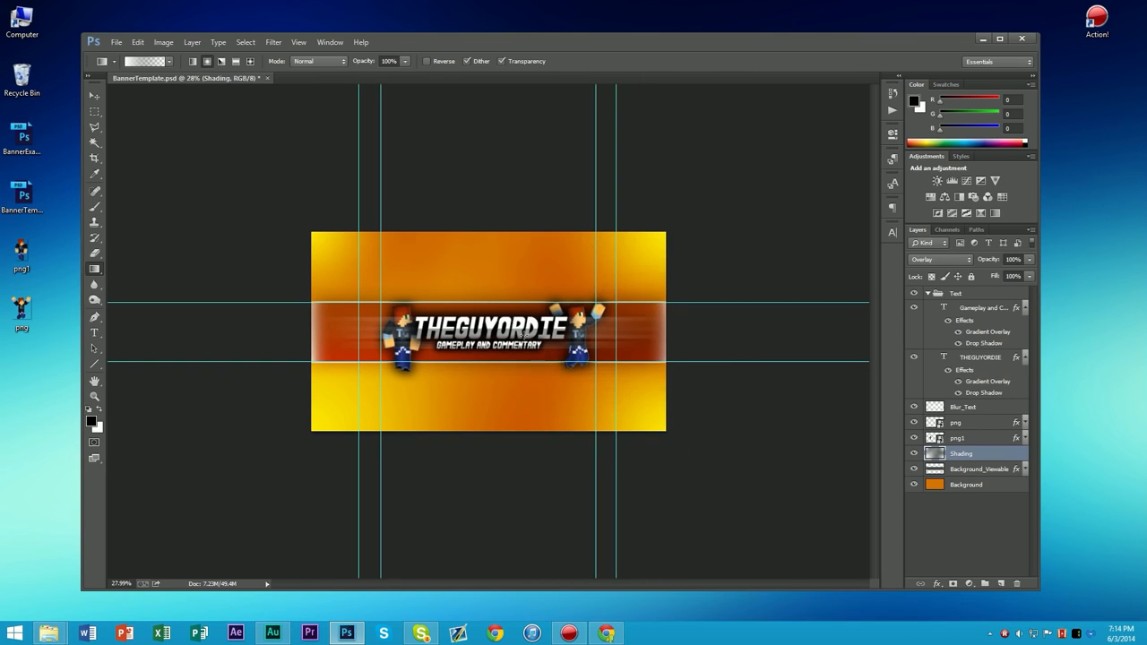
- Add another radial white glow from the banner's bottom-right corner toward the title on the Shading layer
scroll(538, 370, up, 3)
drag(779, 500, 574, 343)
scroll(566, 334, down, 3)
scroll(567, 334, up, 5)
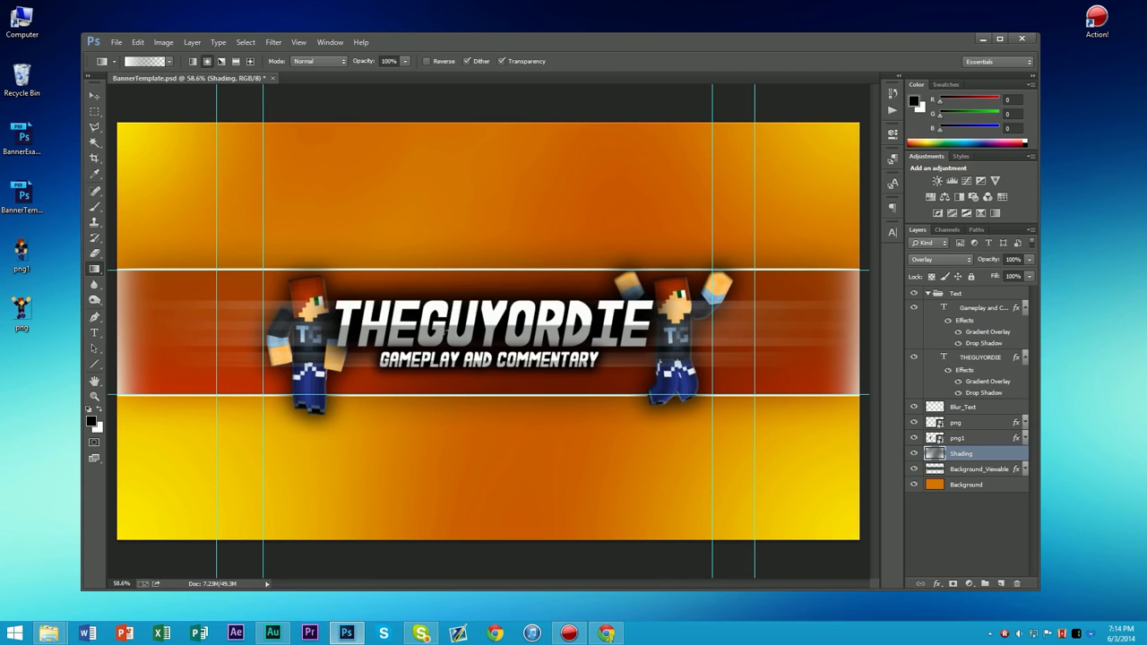
scroll(467, 321, down, 2)
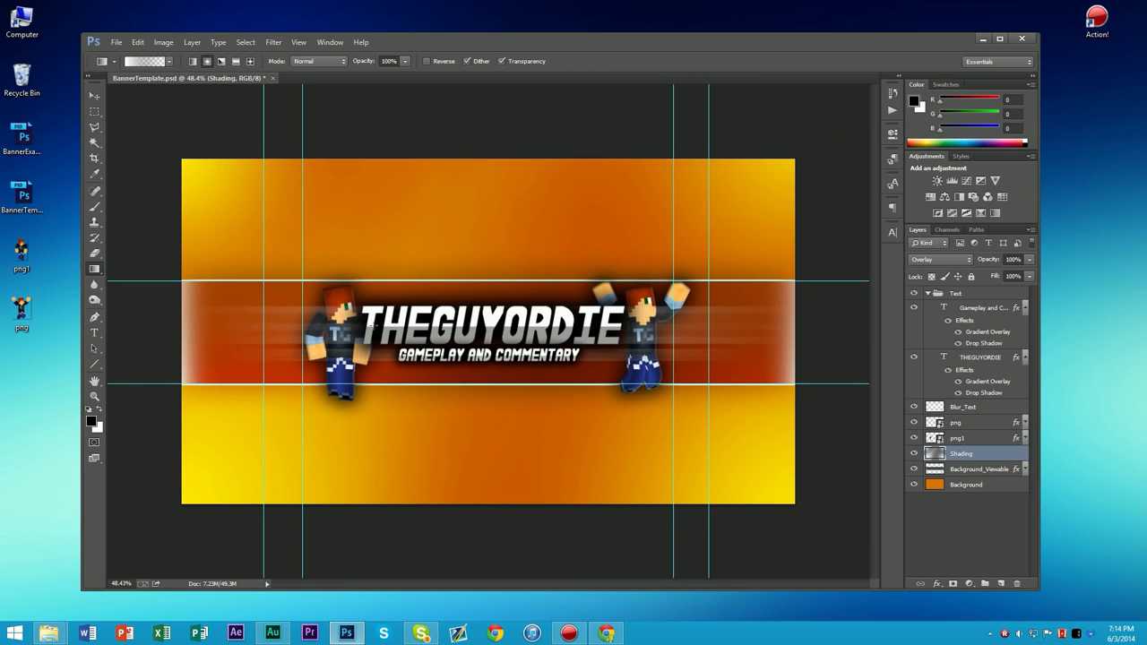
- Shift the Background layer's hue to -6 with Hue/Saturation
click(954, 488)
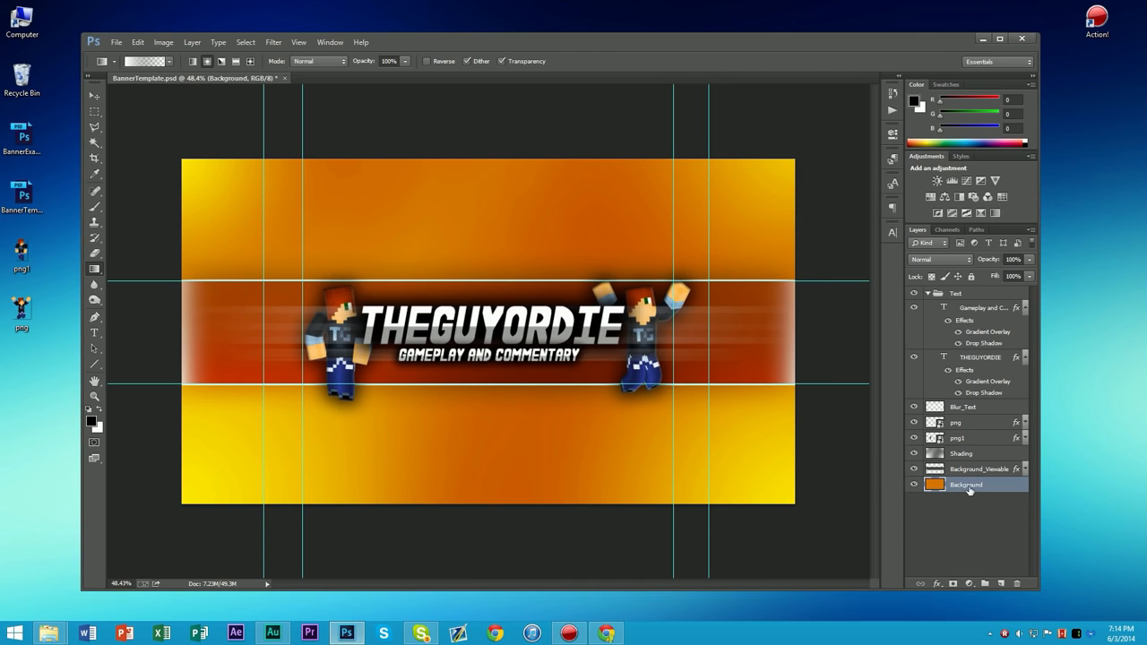
key(ctrl+u)
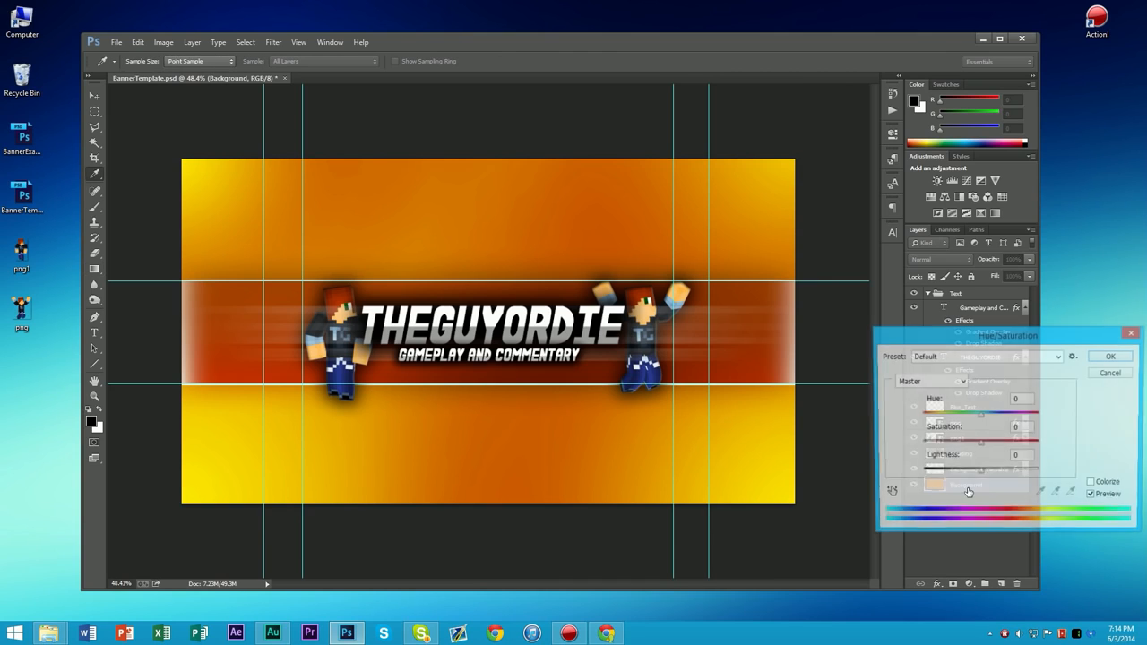
mouse_move(986, 419)
mouse_down()
mouse_move(930, 420)
mouse_move(1031, 423)
mouse_move(977, 416)
mouse_up()
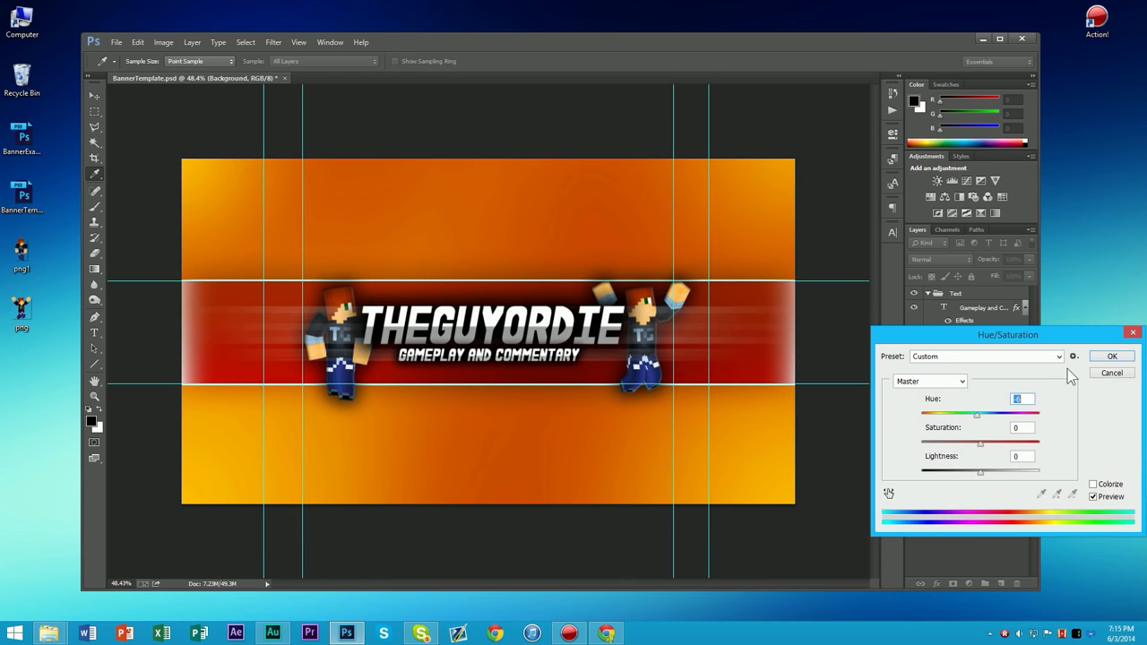
click(1109, 356)
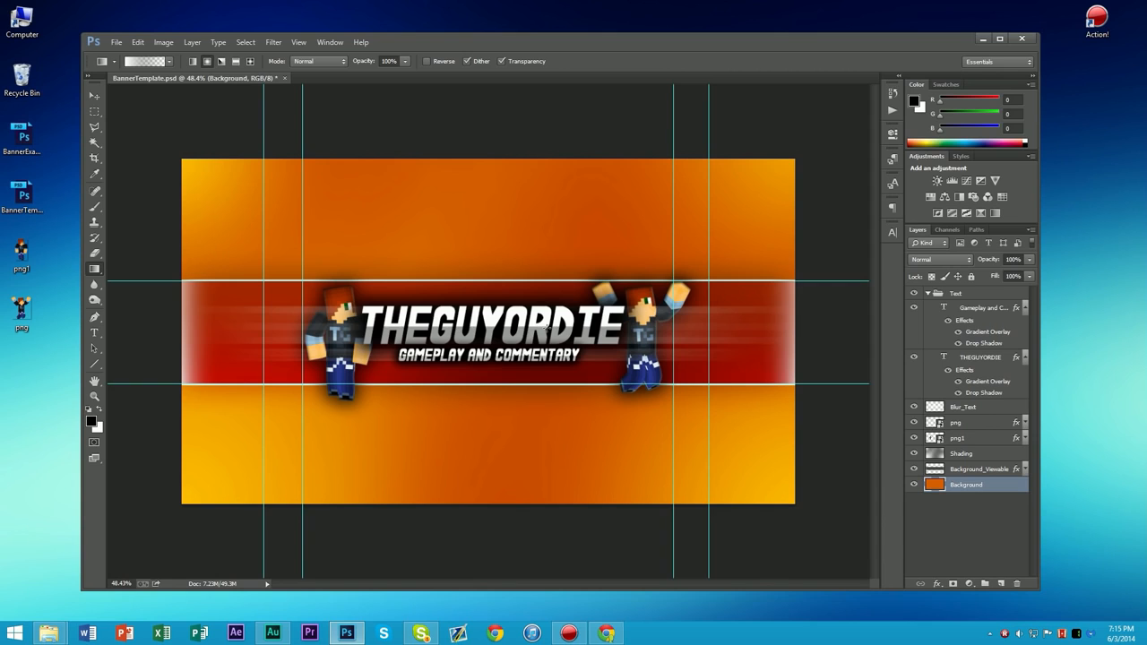
scroll(504, 342, down, 5)
scroll(547, 210, up, 5)
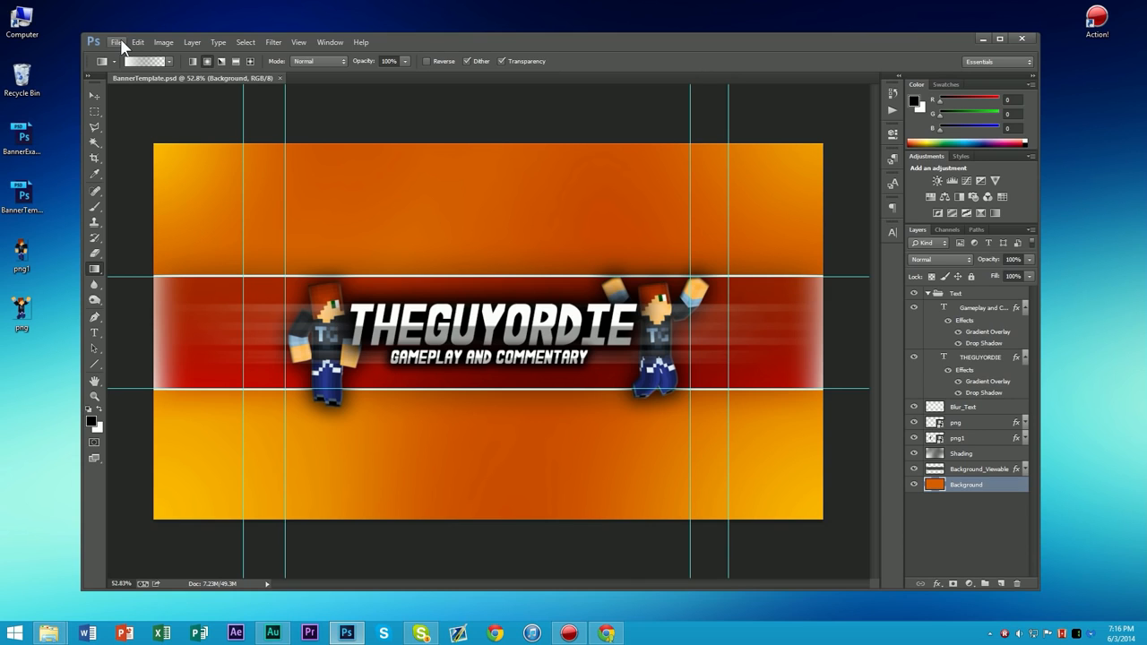
- Save a copy of the banner to the Desktop as a PNG named MyBanner, accepting the PNG options
click(116, 42)
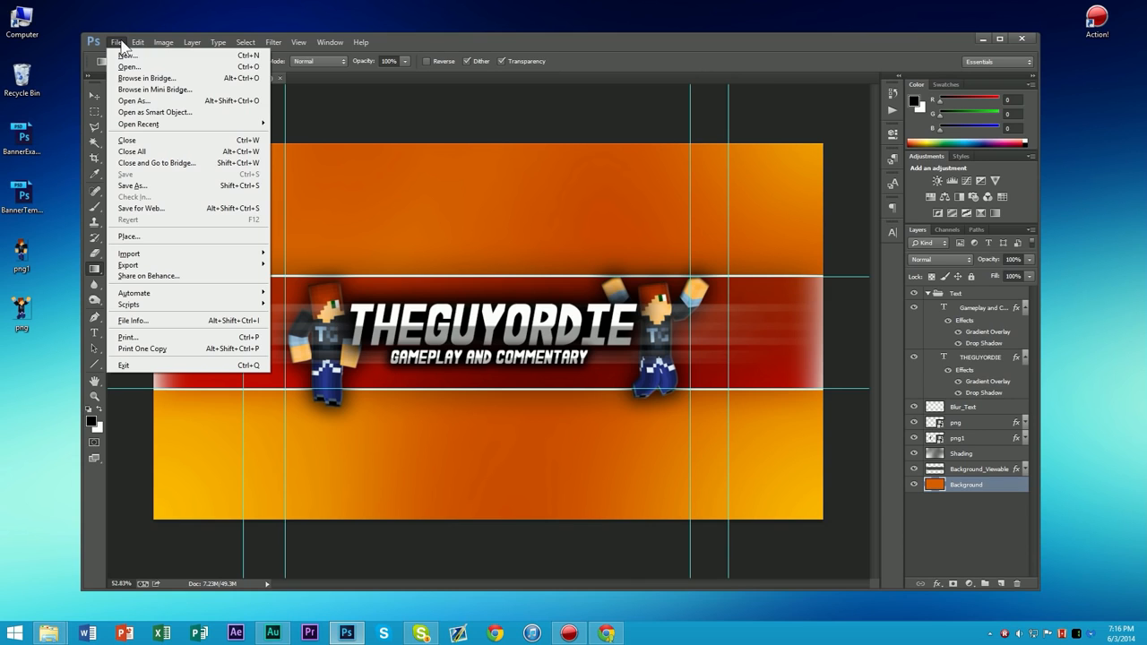
click(143, 186)
click(210, 309)
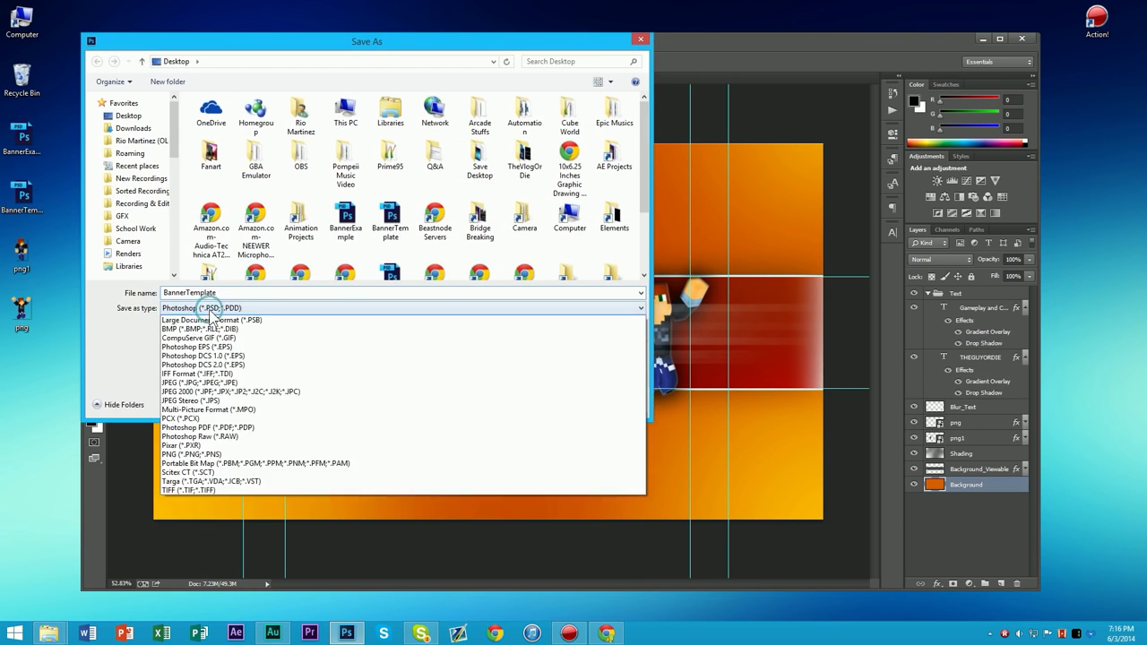
click(195, 417)
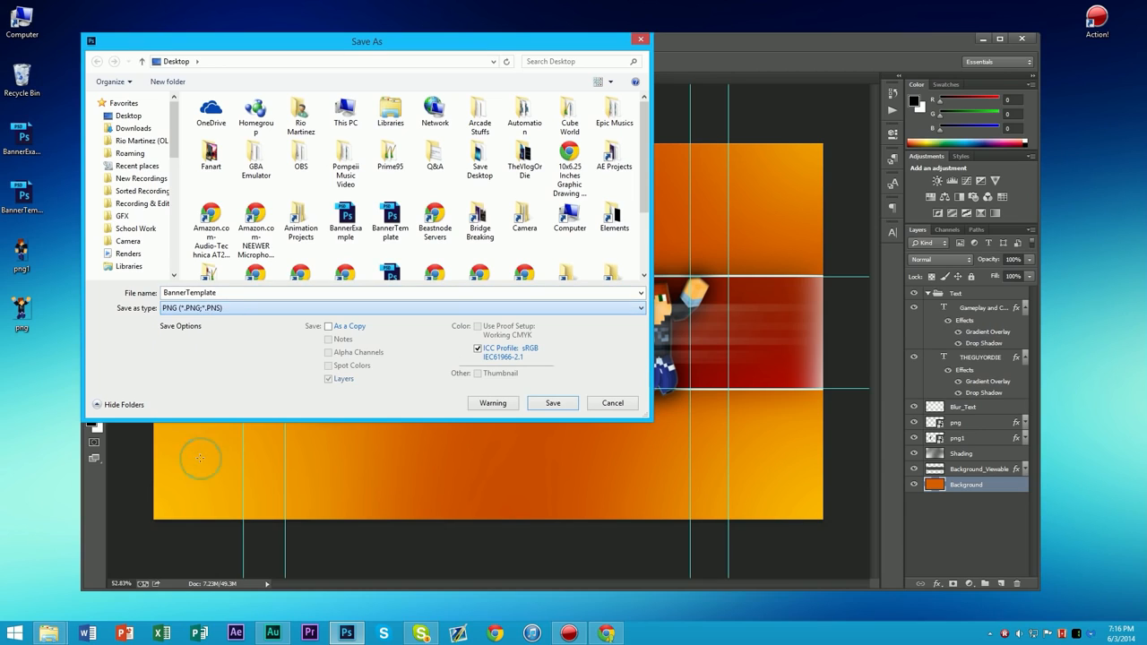
double_click(215, 293)
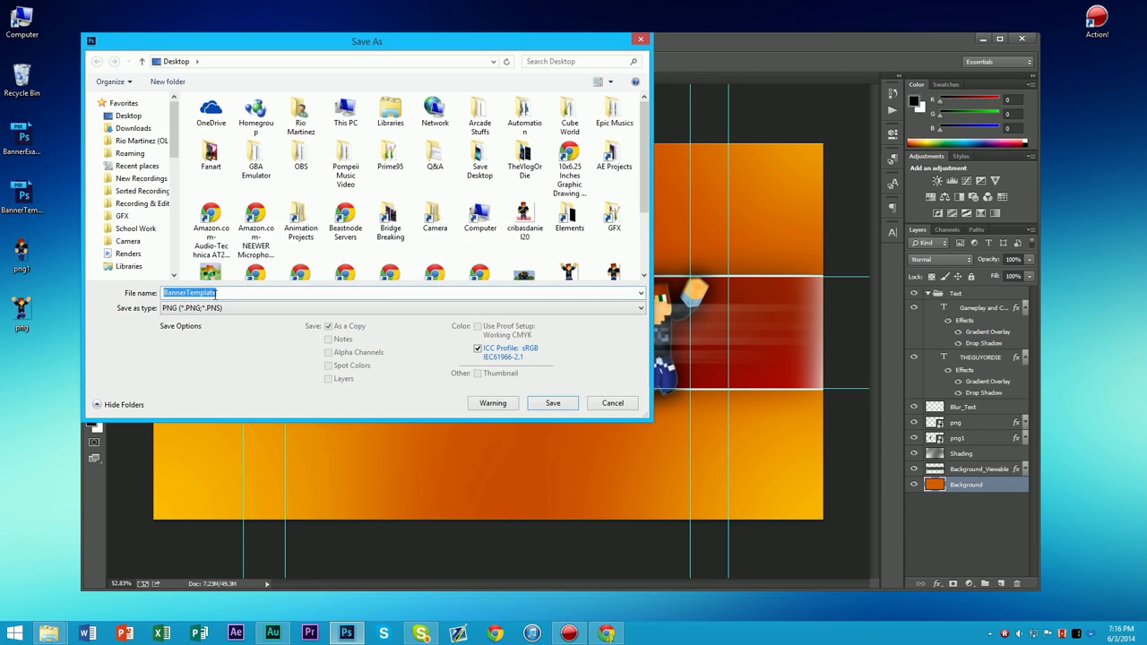
text(MyBanner)
click(158, 117)
click(544, 406)
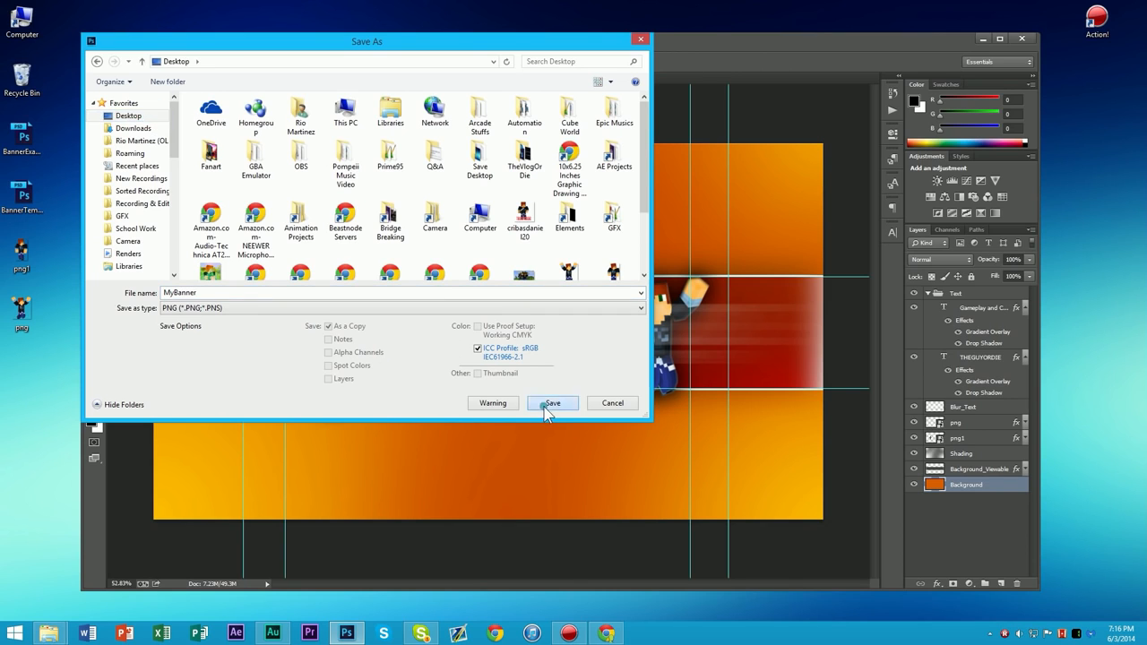
click(626, 195)
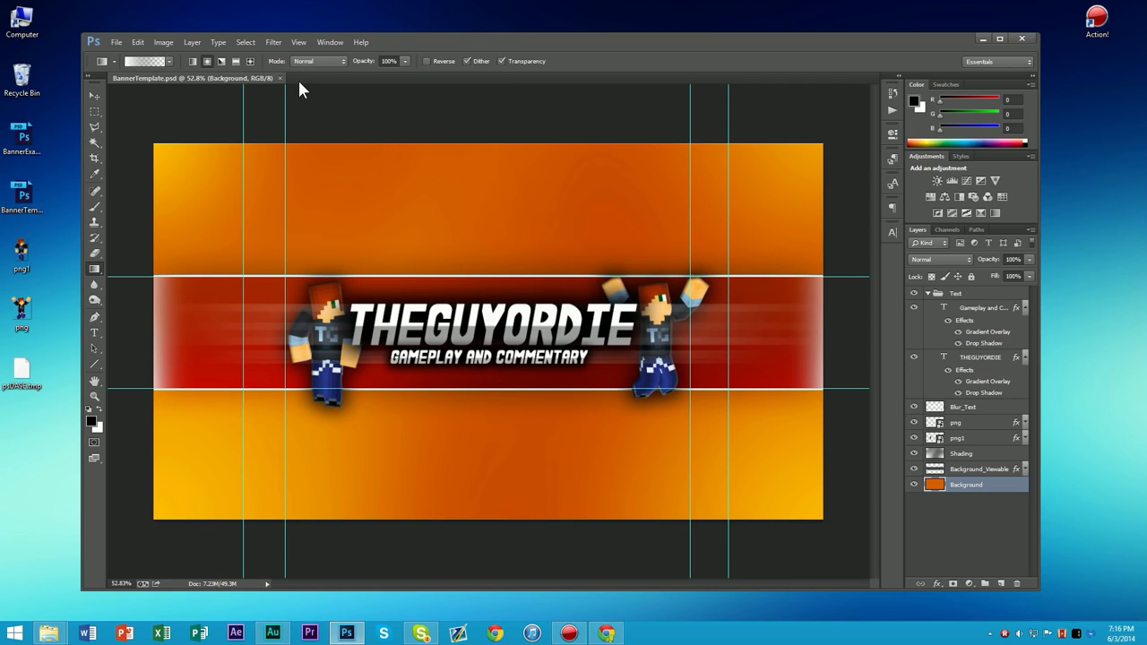
- Open the exported MyBanner image from the desktop, inspect it in the photo viewer, and close it
double_click(24, 393)
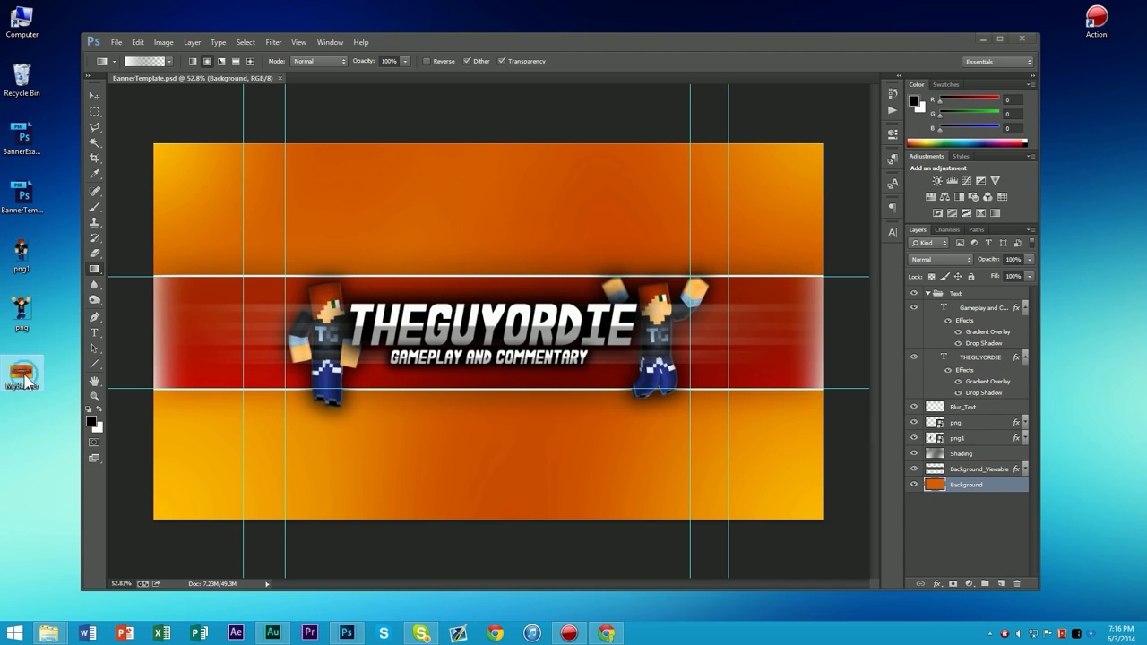
drag(795, 52, 569, 133)
scroll(473, 325, up, 5)
scroll(473, 324, down, 5)
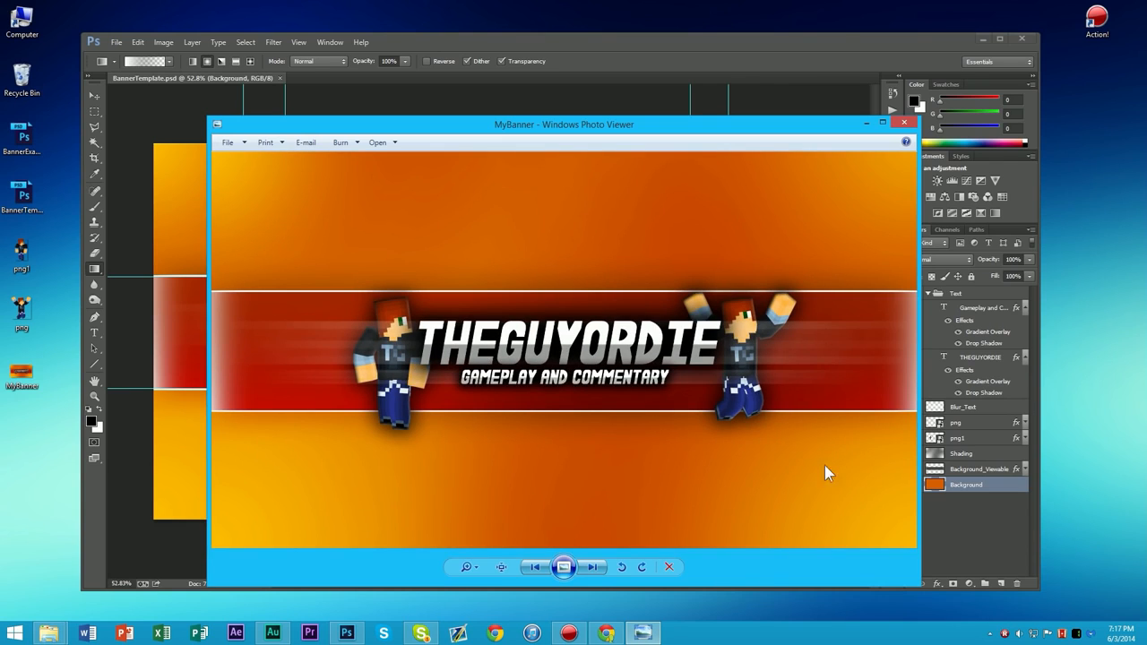
click(906, 123)
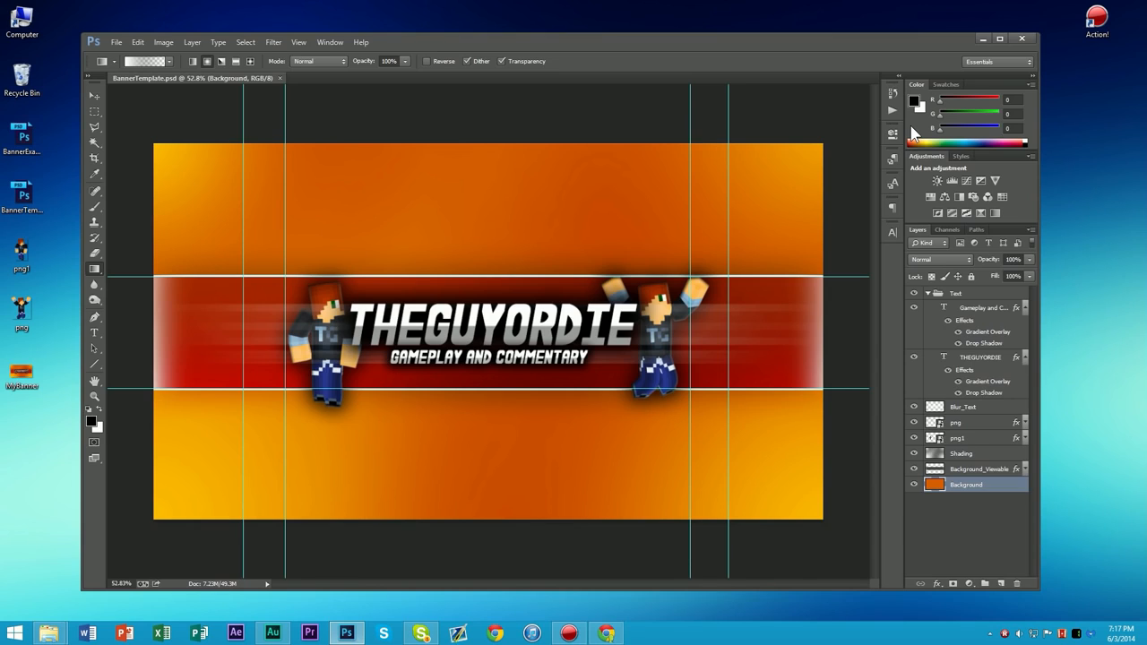
click(33, 383)
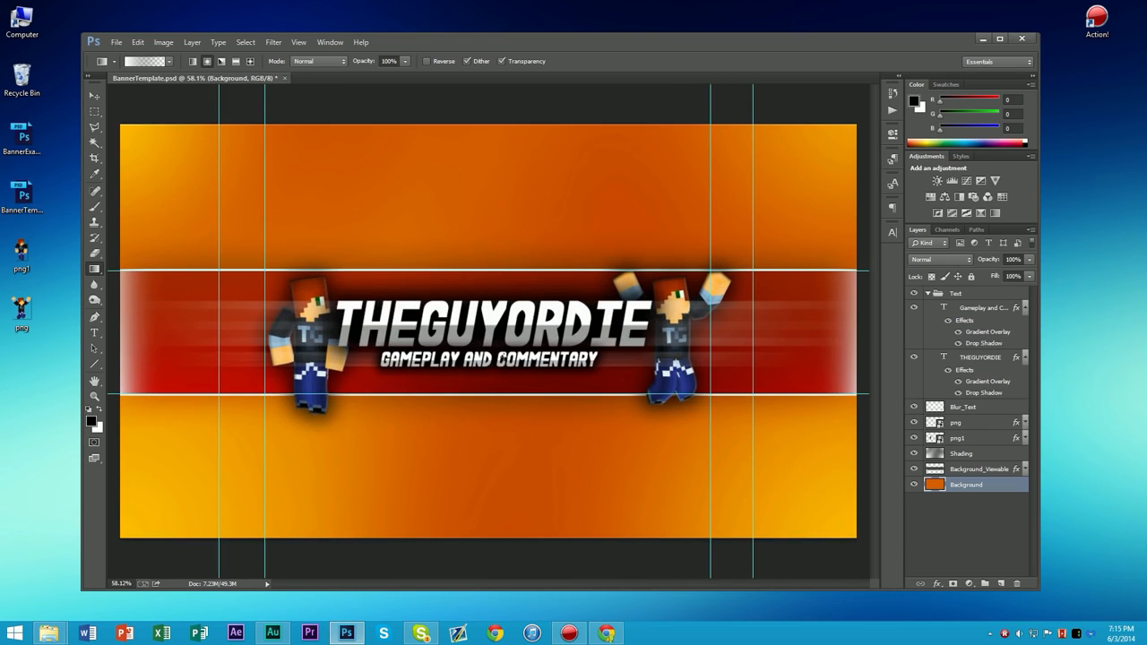
- Open BannerExample.psd alongside the template, compare the two banners, and close the example
key(ctrl+minus)
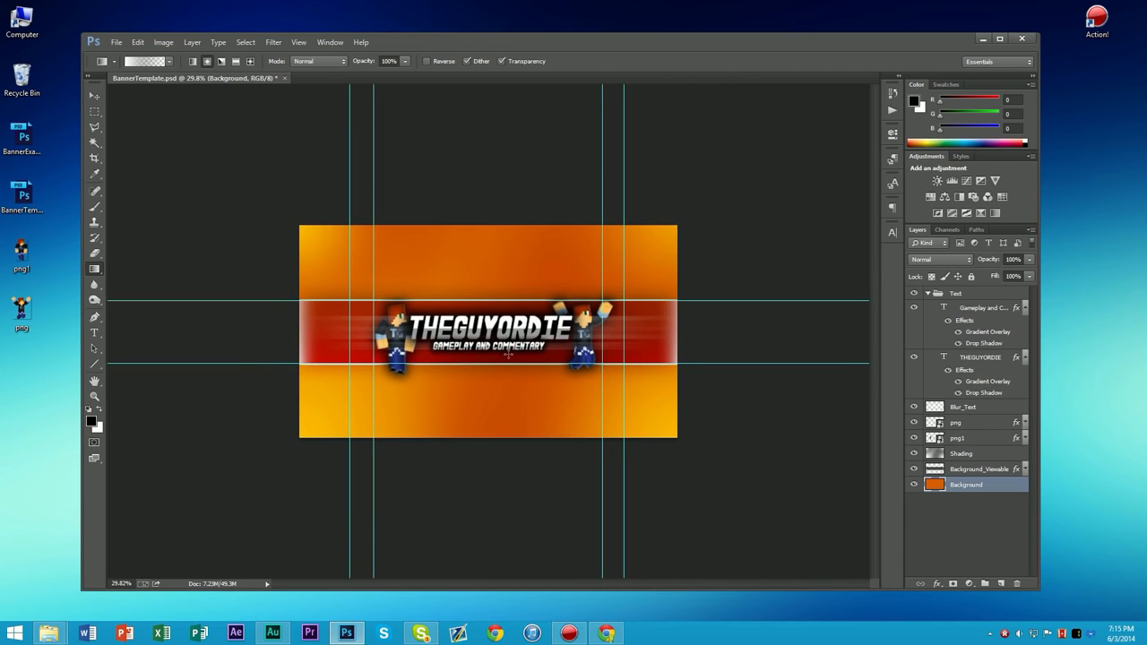
scroll(504, 357, up, 3)
scroll(504, 357, down, 2)
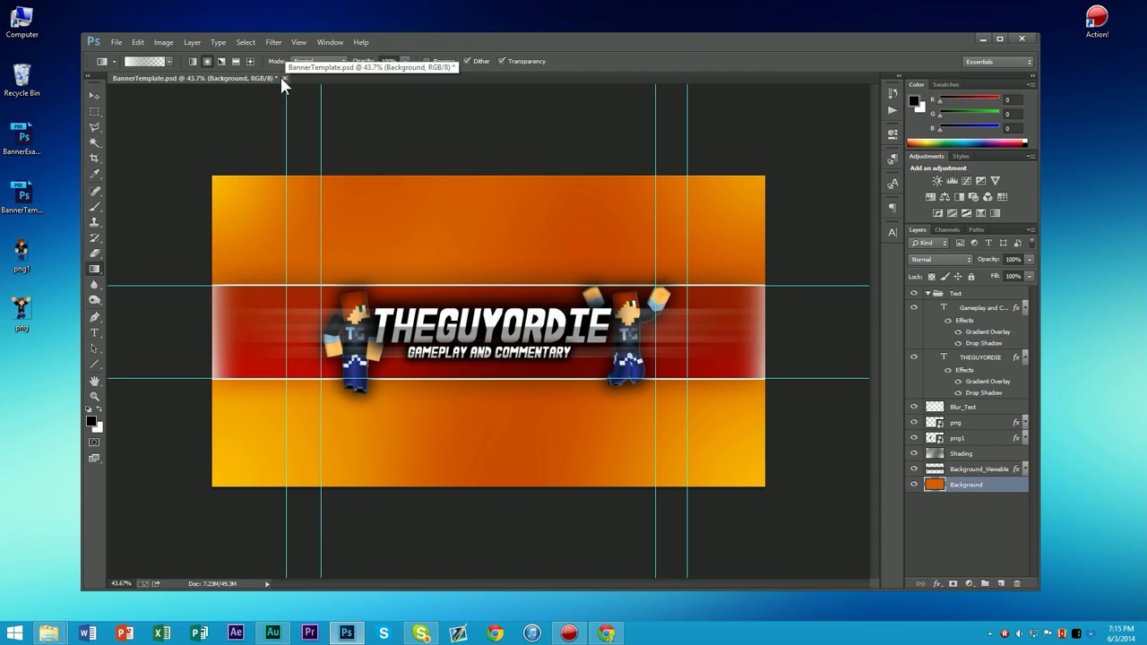
drag(24, 136, 344, 79)
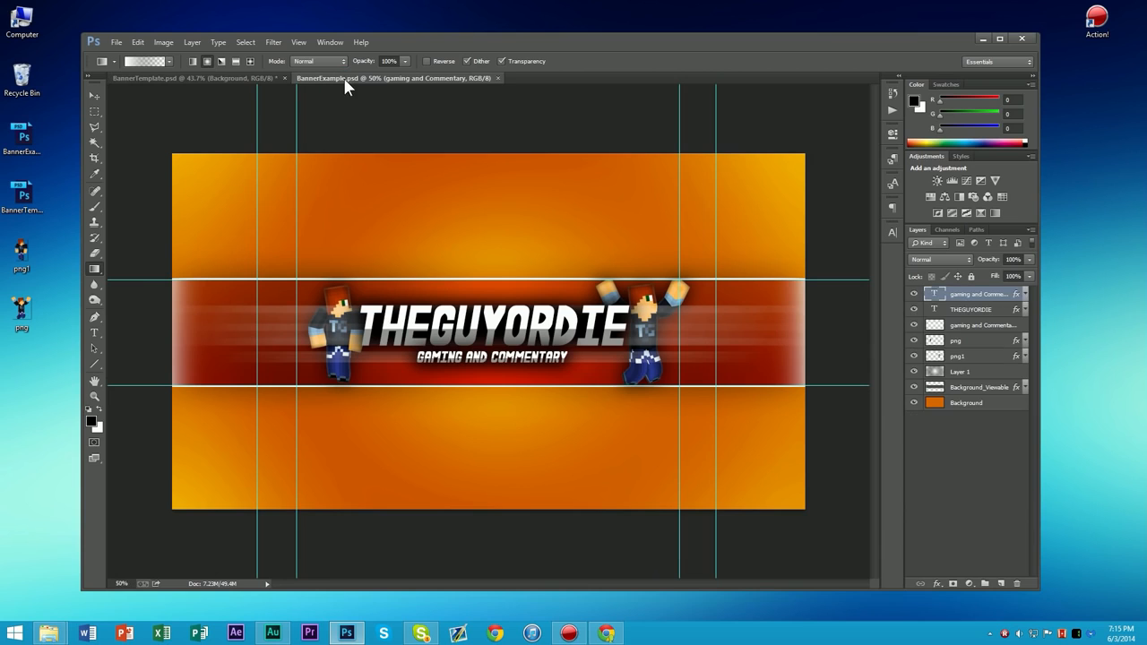
click(224, 78)
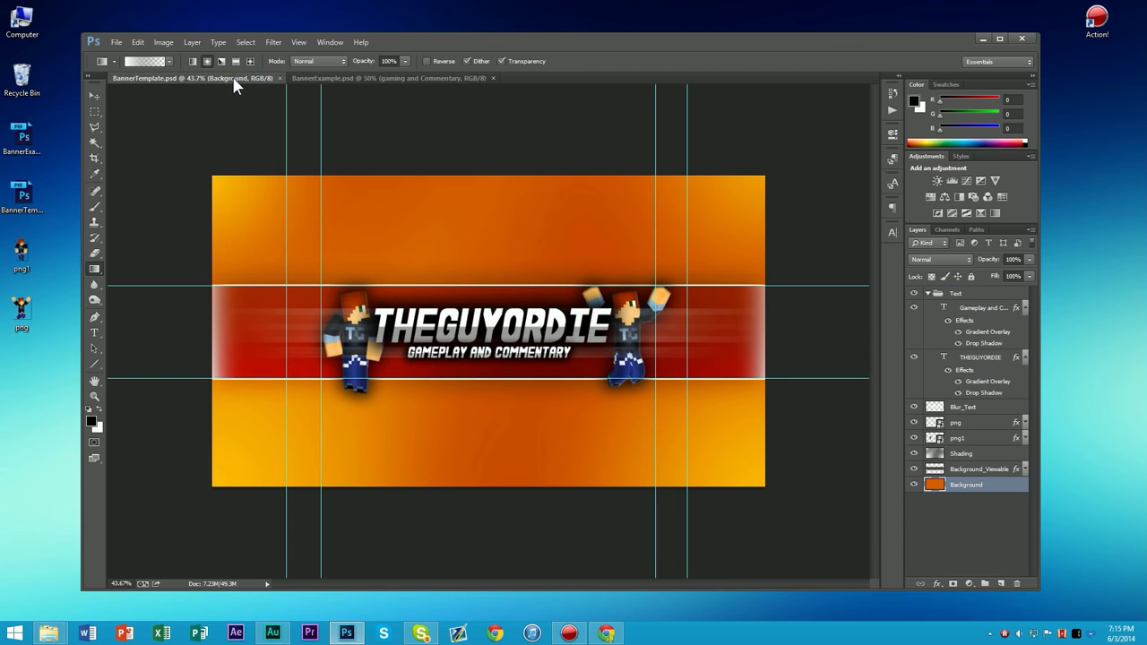
click(338, 79)
click(238, 78)
click(346, 78)
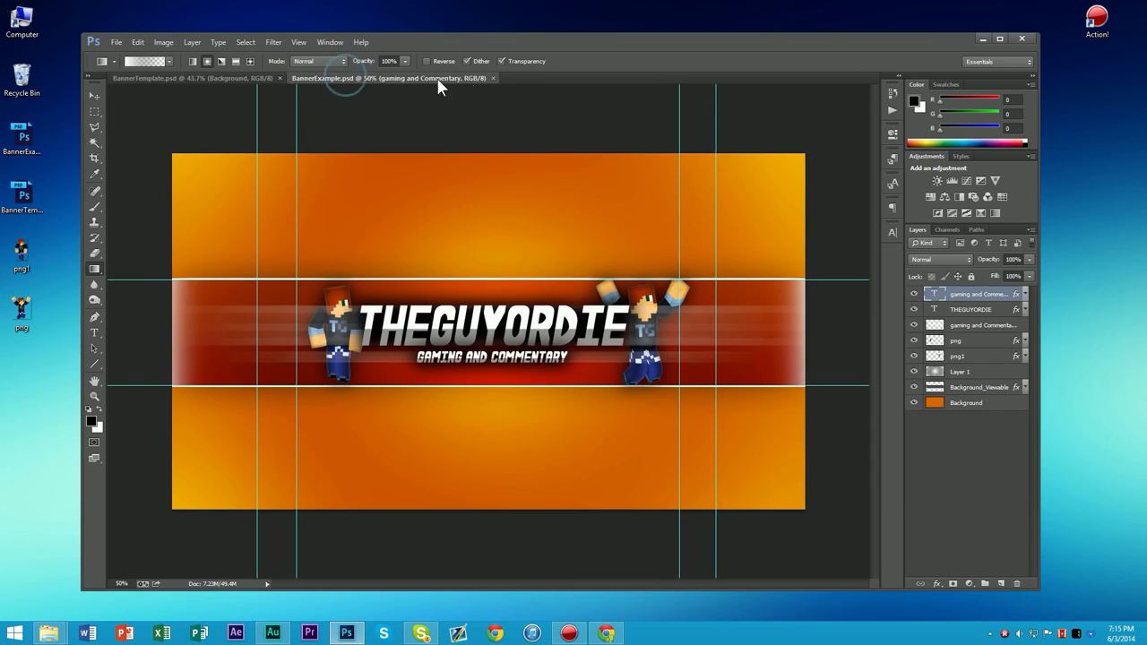
click(493, 78)
scroll(550, 311, up, 1)
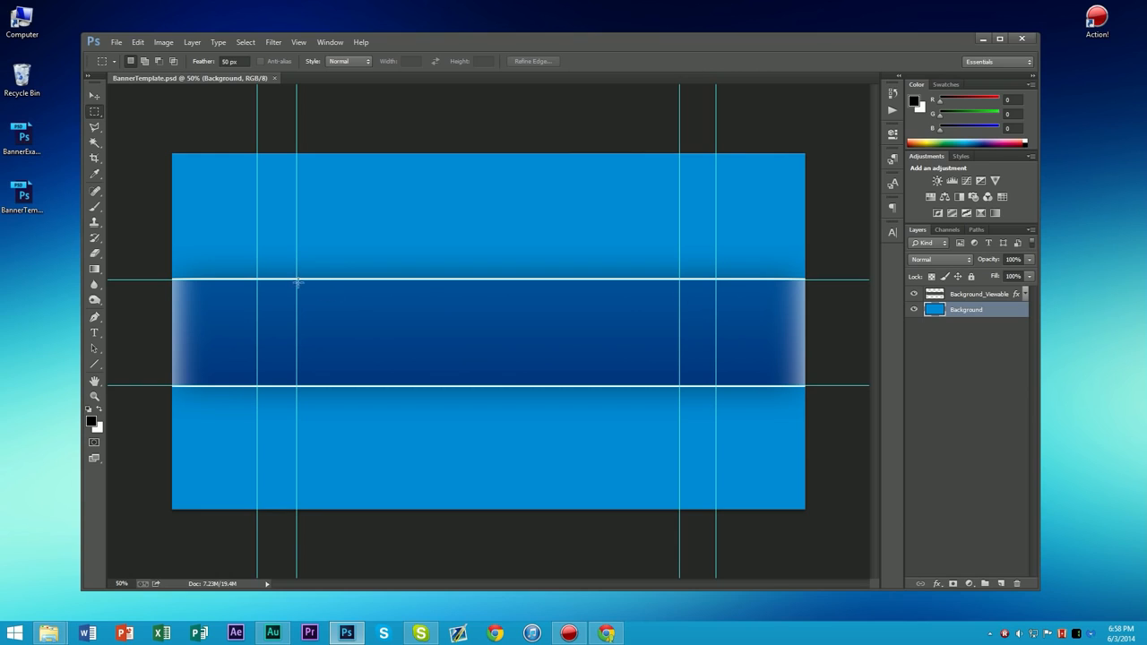
- Outline the central area between the inner guides and the outer banner regions with temporary rectangular marquee selections
drag(295, 279, 305, 283)
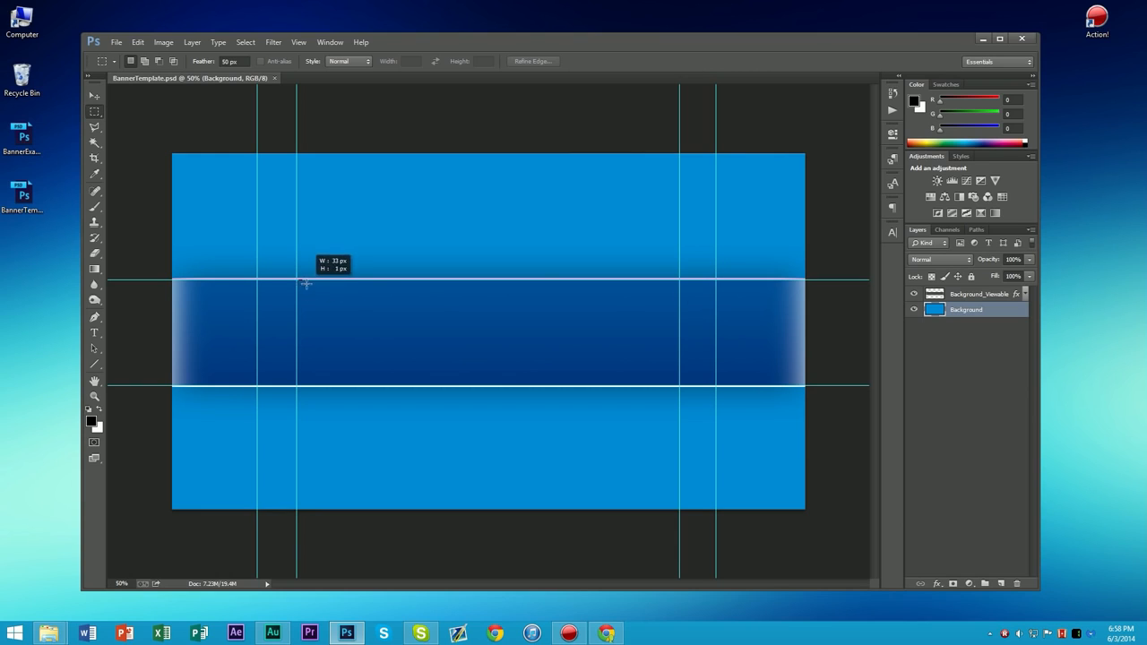
drag(399, 317, 765, 373)
click(764, 373)
drag(780, 299, 746, 370)
drag(766, 188, 592, 241)
drag(745, 177, 225, 242)
click(224, 242)
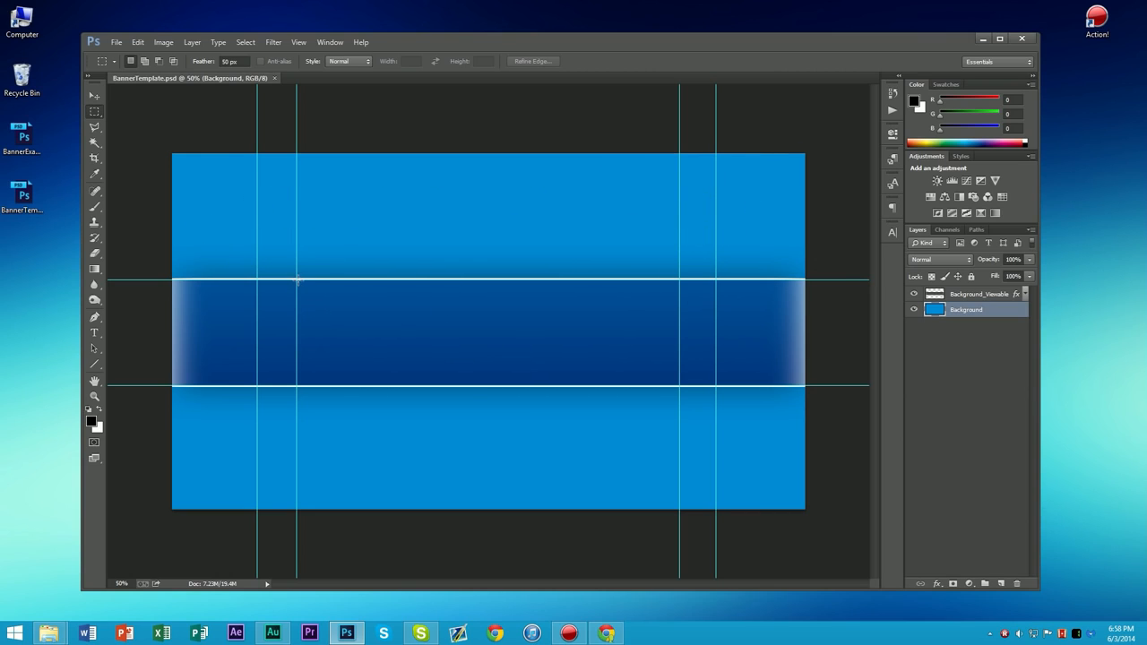
drag(296, 280, 679, 382)
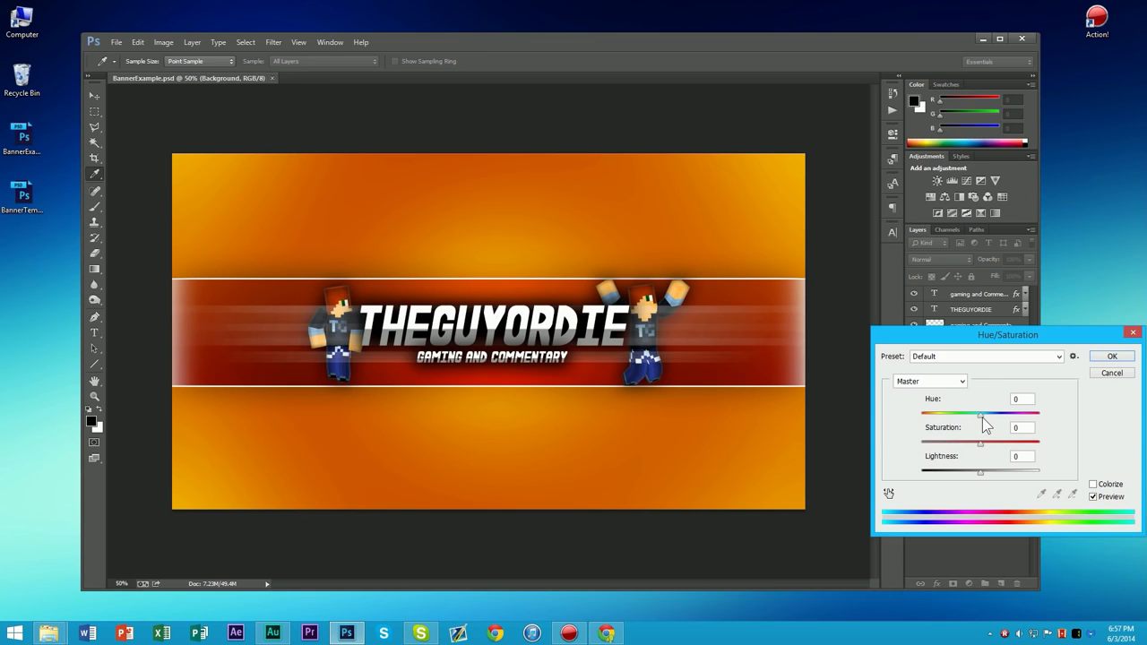
- Try a +175 hue shift on the BannerExample.psd background, reset the hue to 0, and close the file without saving
drag(986, 426, 1038, 415)
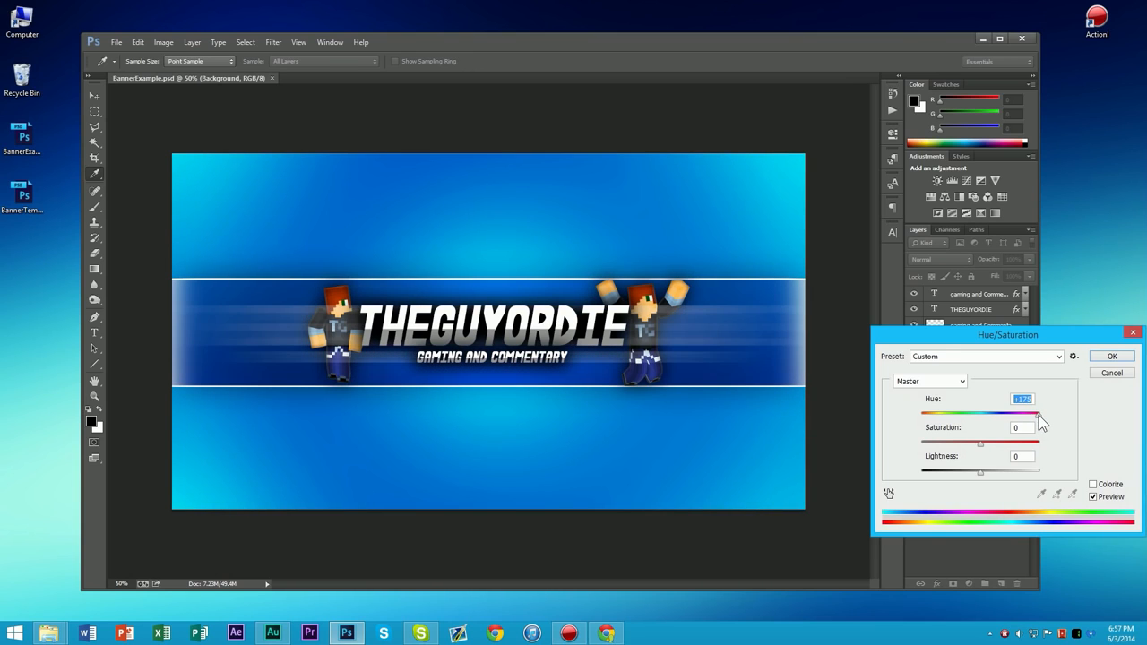
drag(1042, 422, 981, 436)
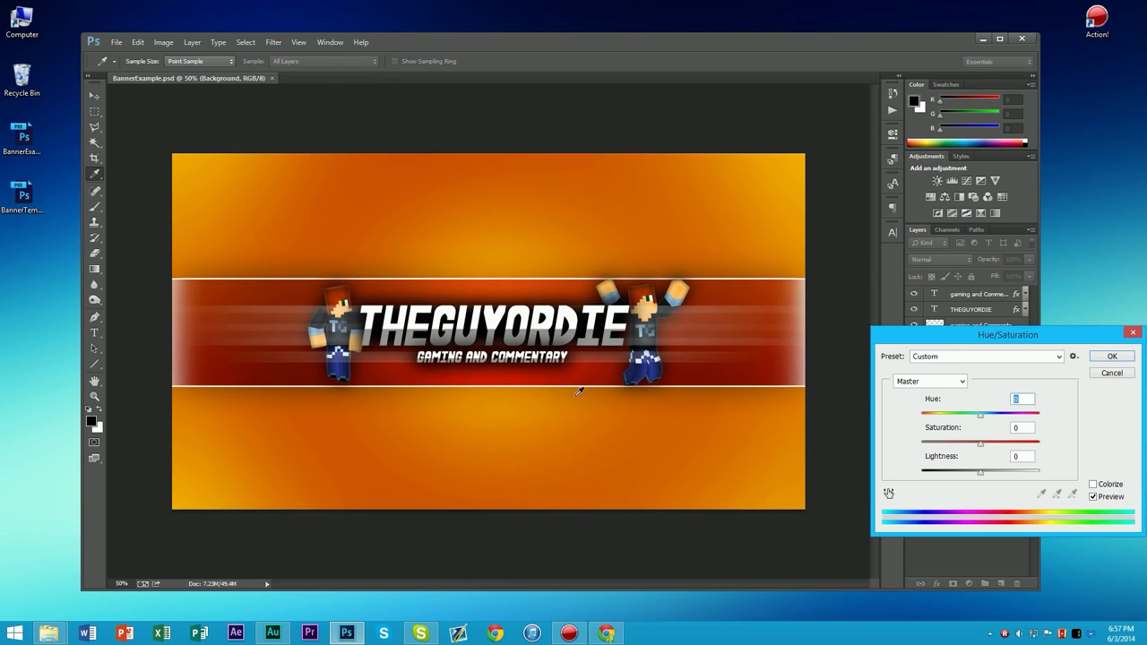
click(1111, 357)
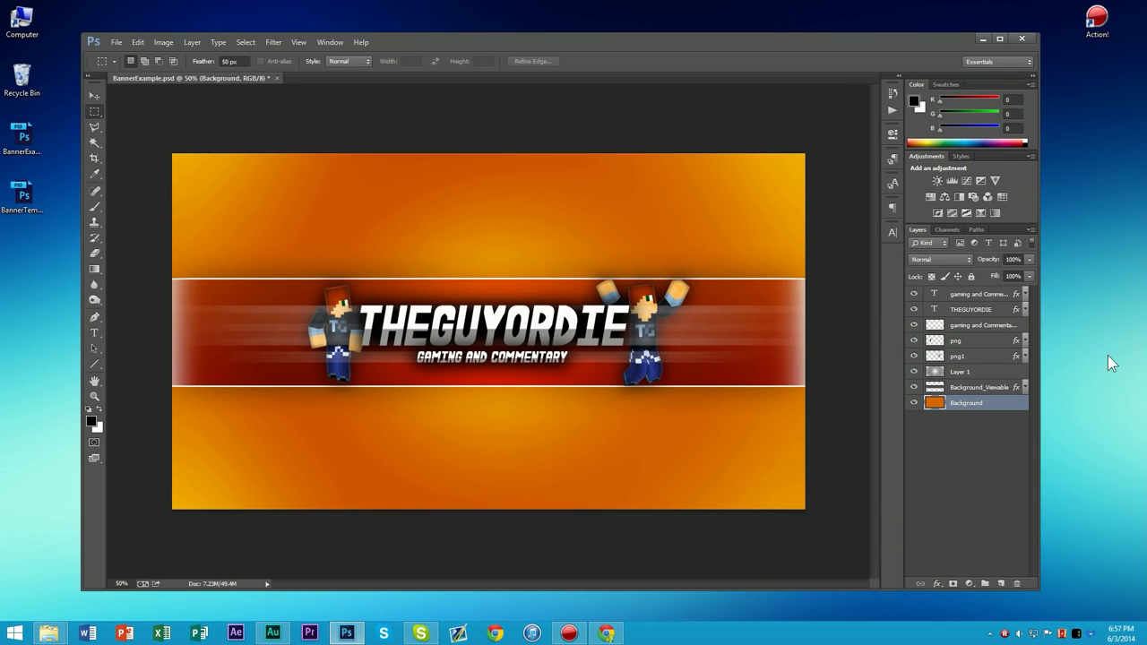
click(277, 79)
click(573, 250)
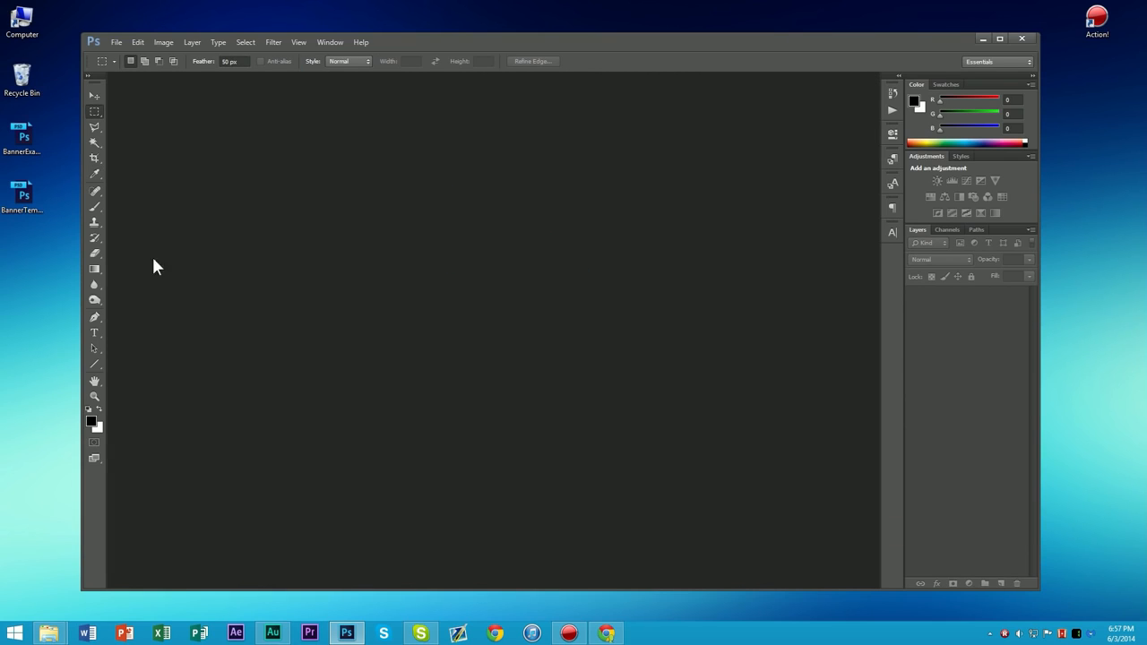
- Open BannerTemplate.psd from the desktop and shift its Background layer's hue to -168 for an orange banner
click(45, 206)
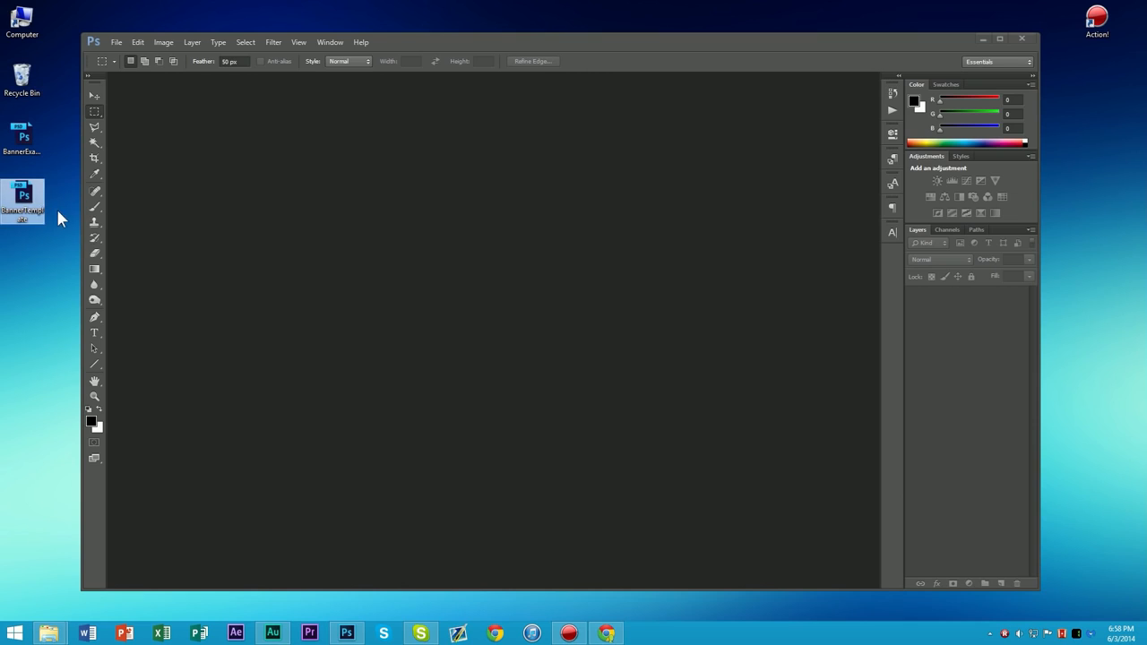
drag(22, 238, 257, 184)
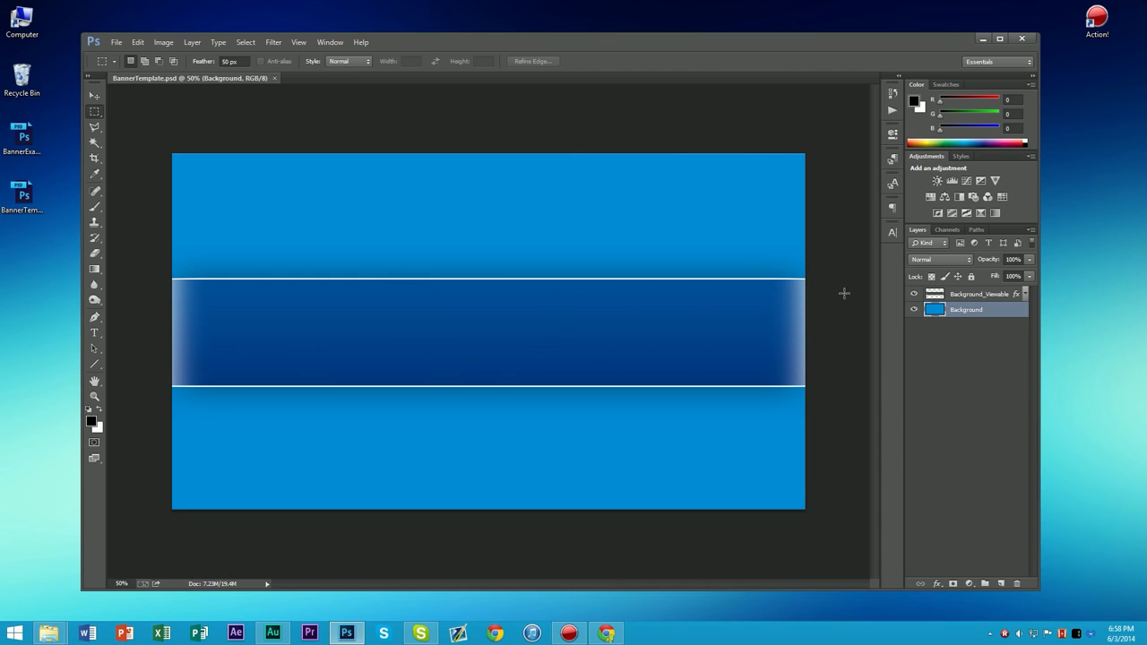
key(ctrl+u)
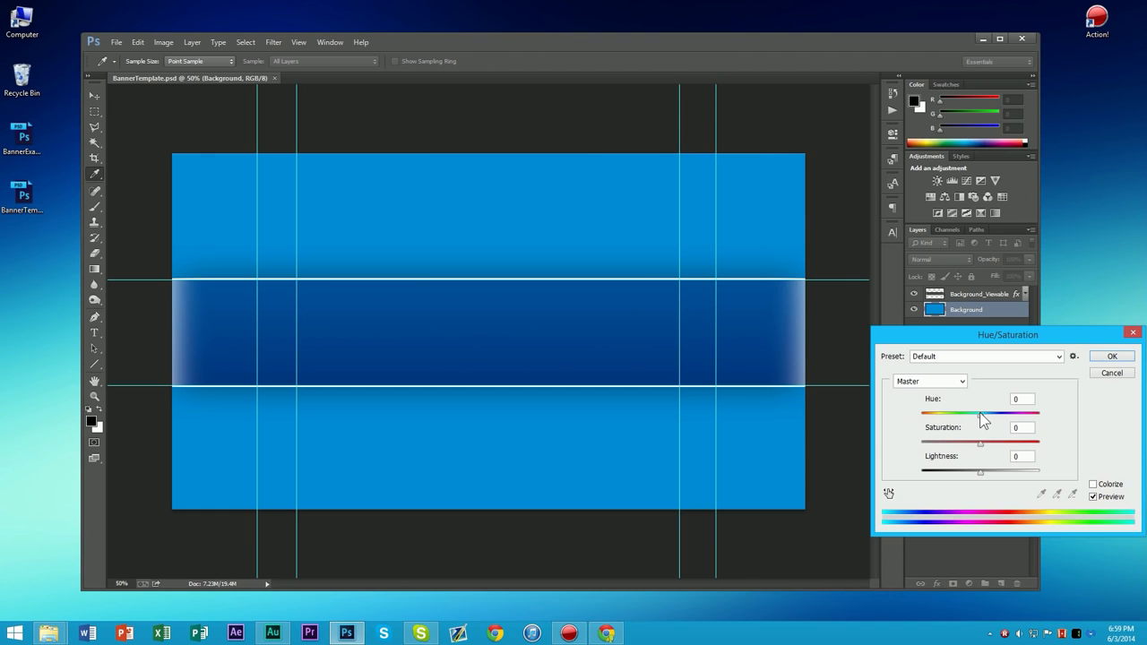
drag(980, 414, 926, 437)
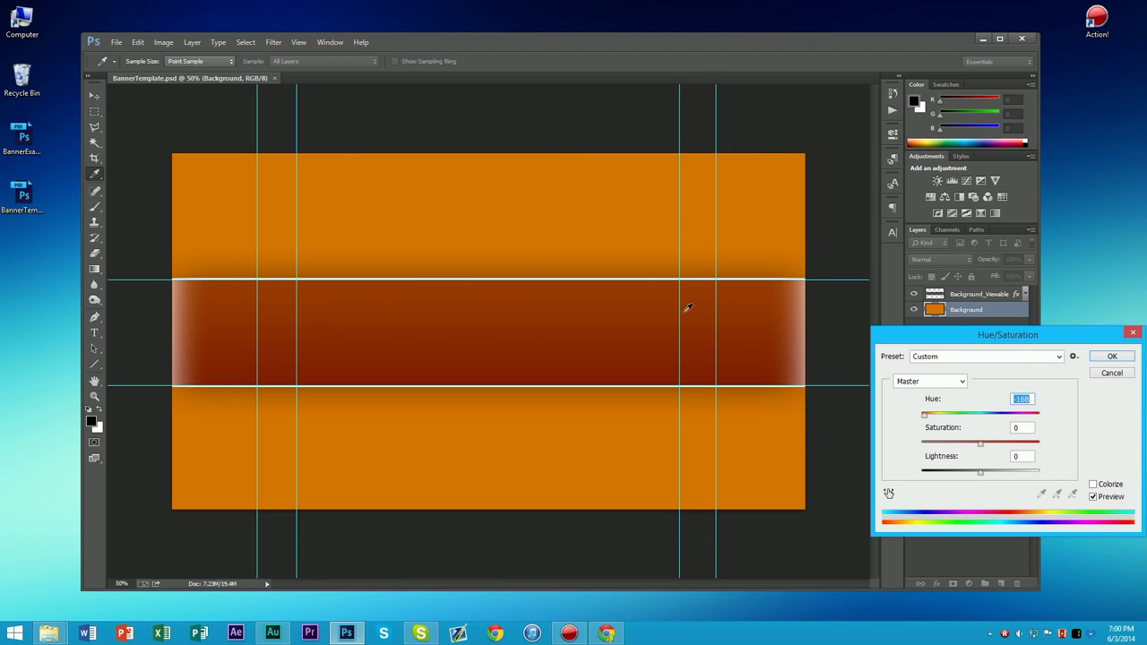
click(1113, 357)
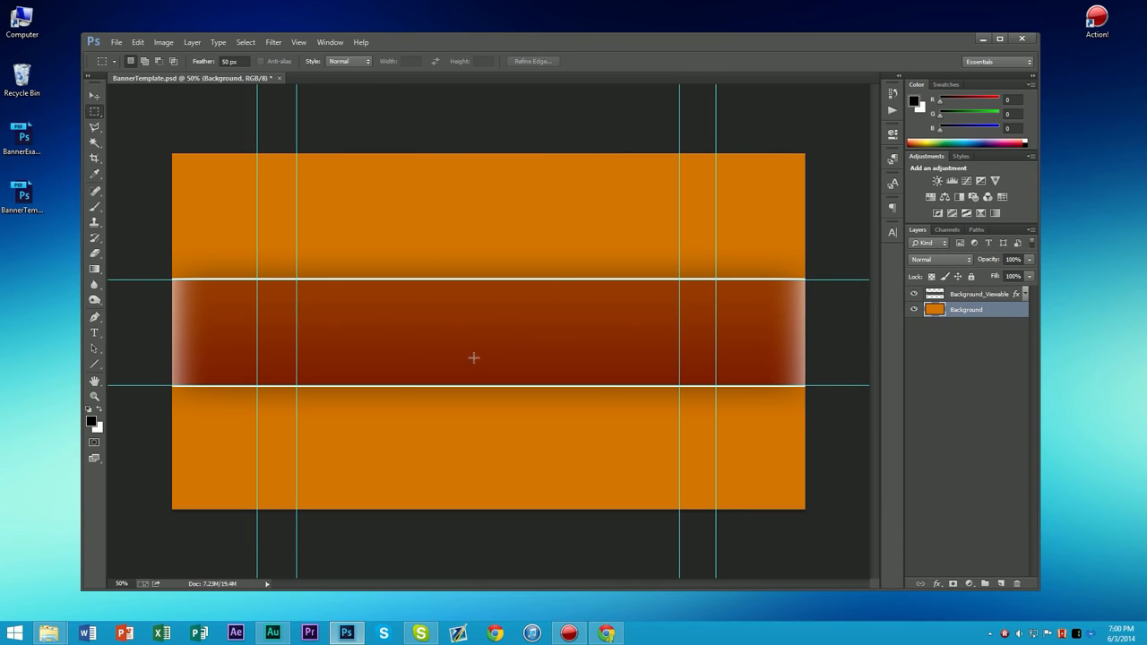
- Start a horizontal text entry in the left part of the dark central band, between the inner guides
scroll(475, 341, up, 2)
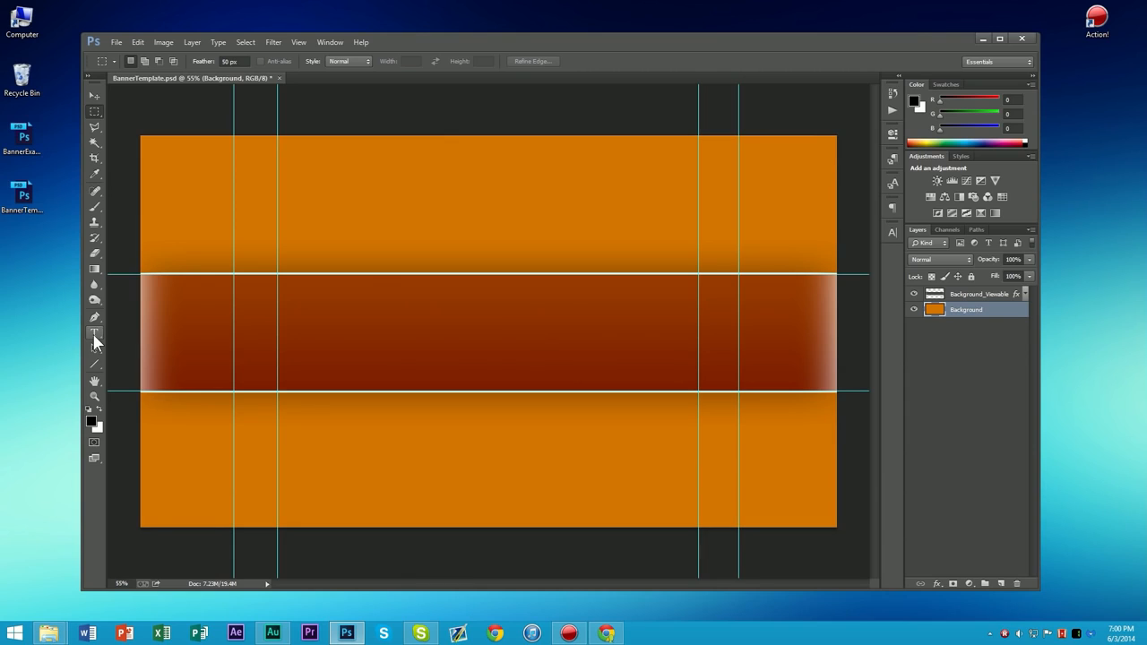
click(95, 335)
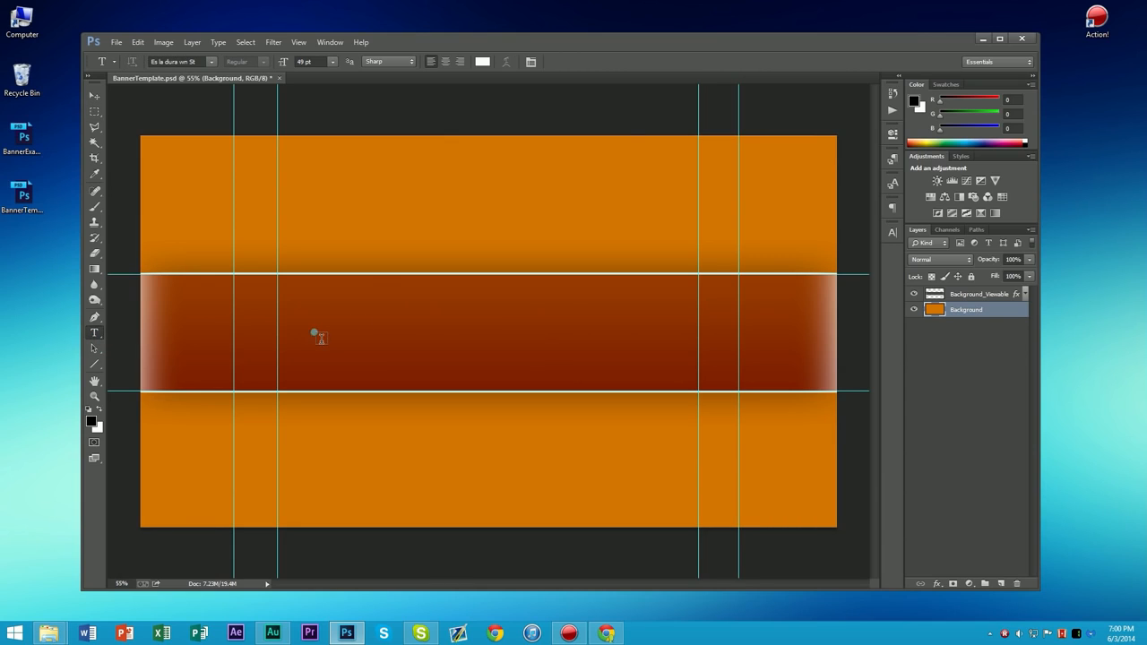
click(321, 340)
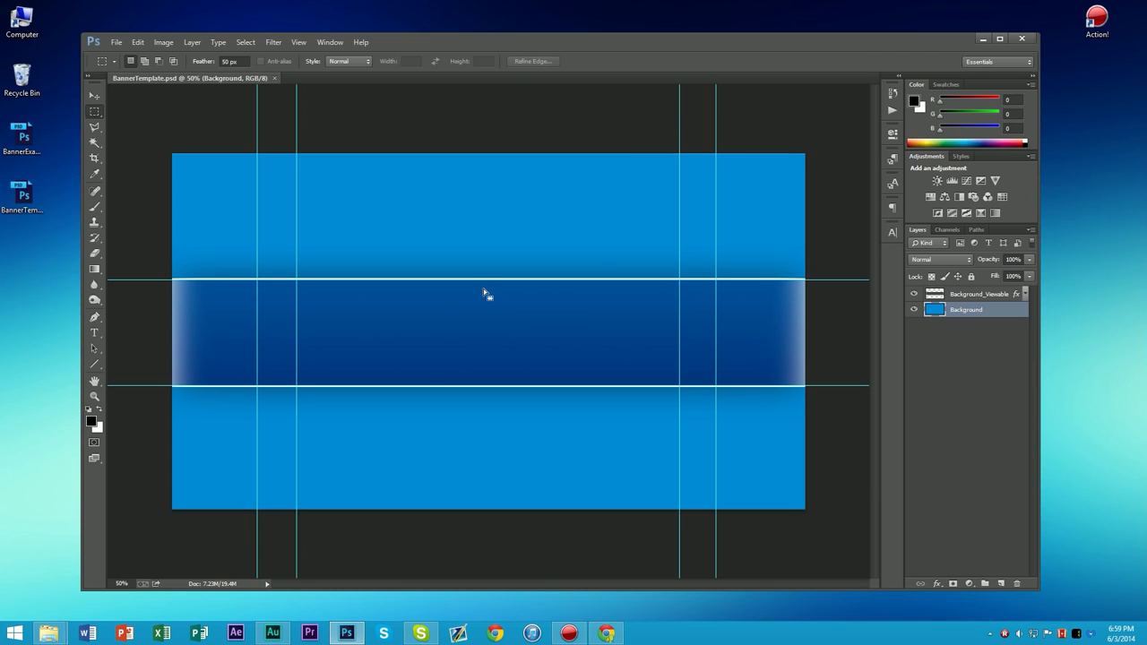
- Outline parts of the upper outer banner area with temporary rectangular marquee selections, clearing each one
drag(768, 219, 710, 287)
click(555, 252)
drag(547, 185, 767, 254)
click(576, 205)
drag(236, 187, 446, 223)
click(535, 234)
- Select the Background layer instead of Background_Viewable and open the Hue/Saturation adjustment for it
click(966, 301)
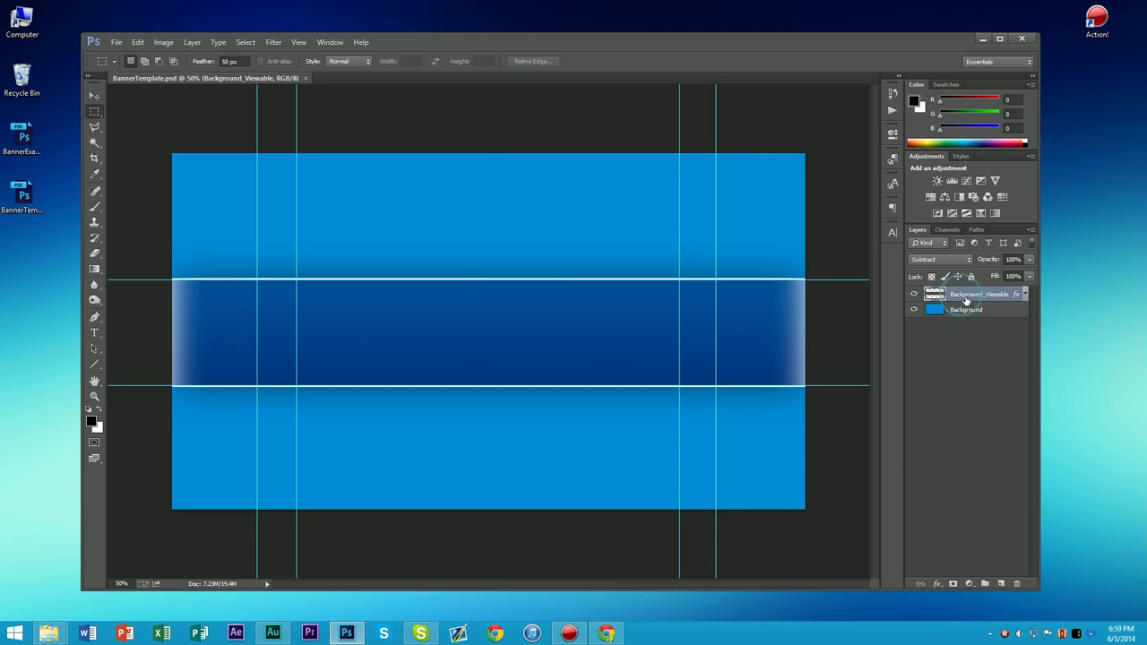
click(968, 316)
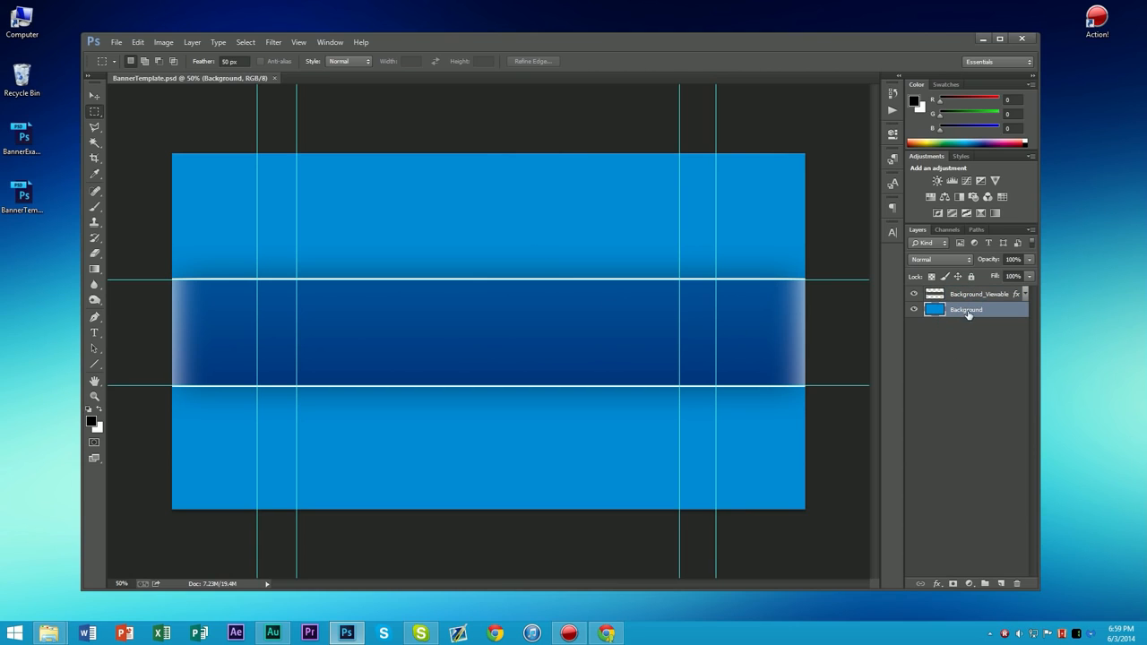
click(940, 313)
key(ctrl+u)
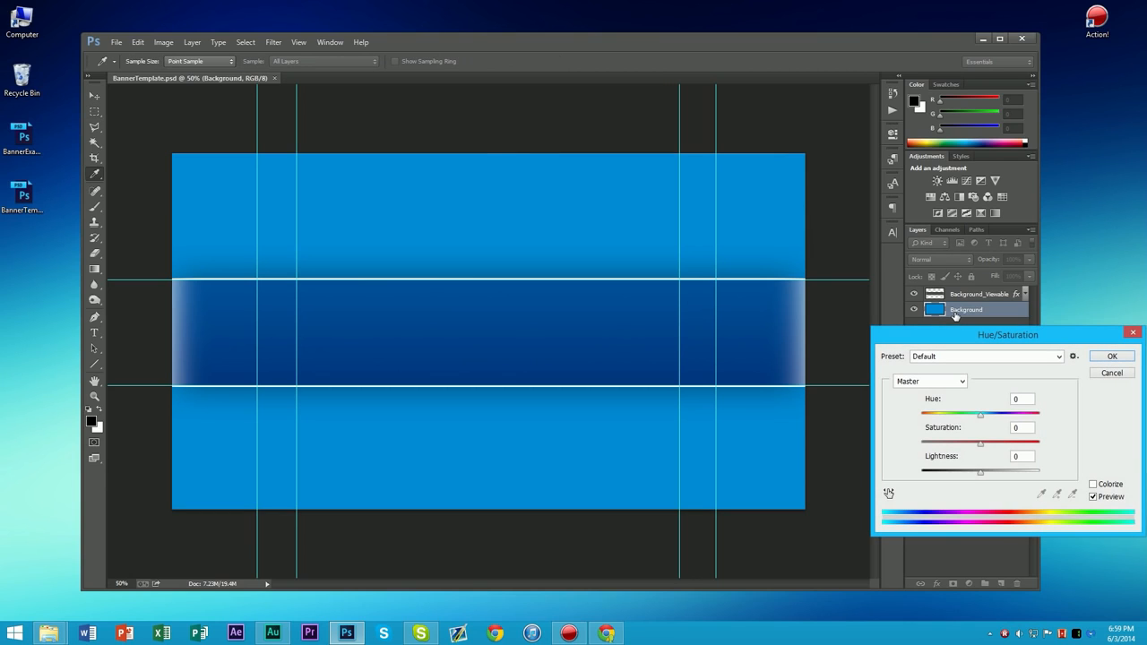